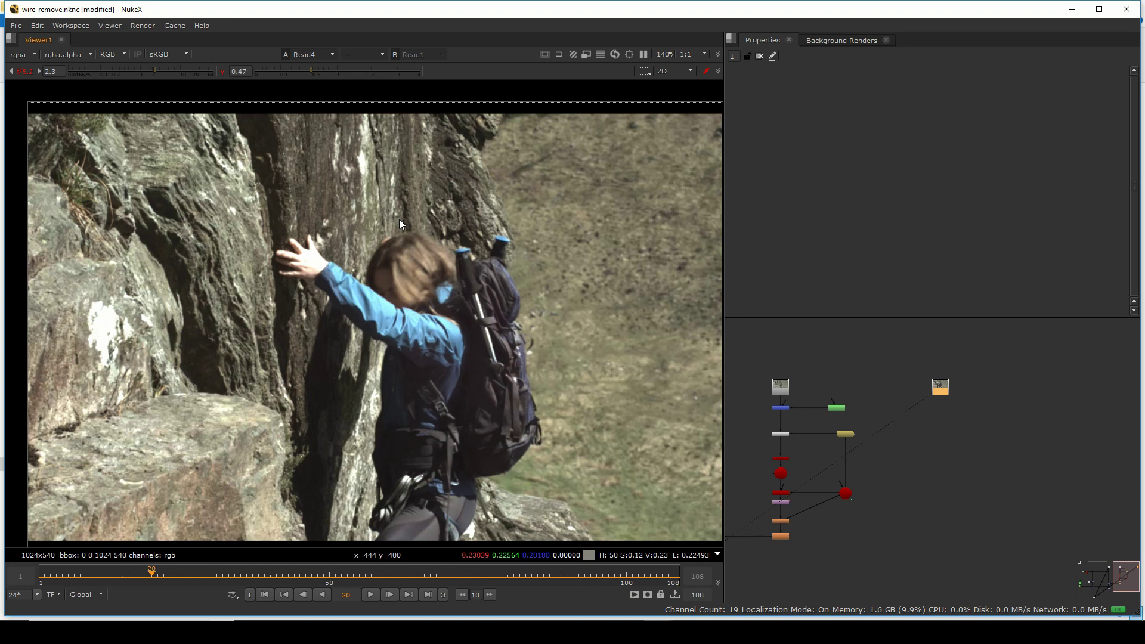
View the original Read1 plate and play and scrub through the shot to examine the wire above the climber.
drag(964, 378, 1111, 408)
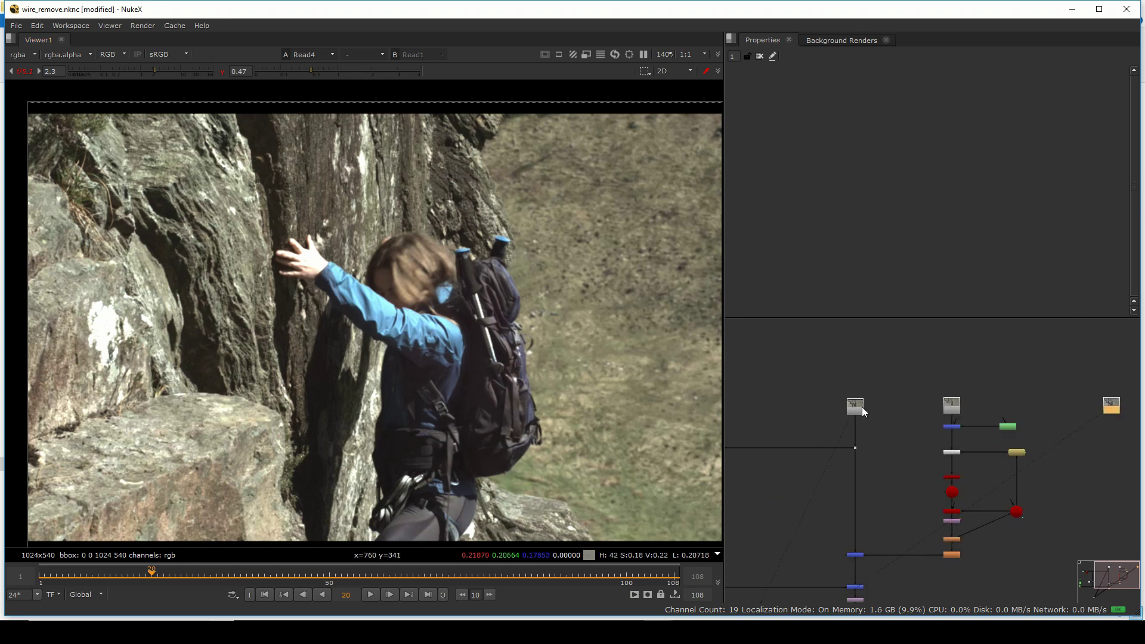
key(1)
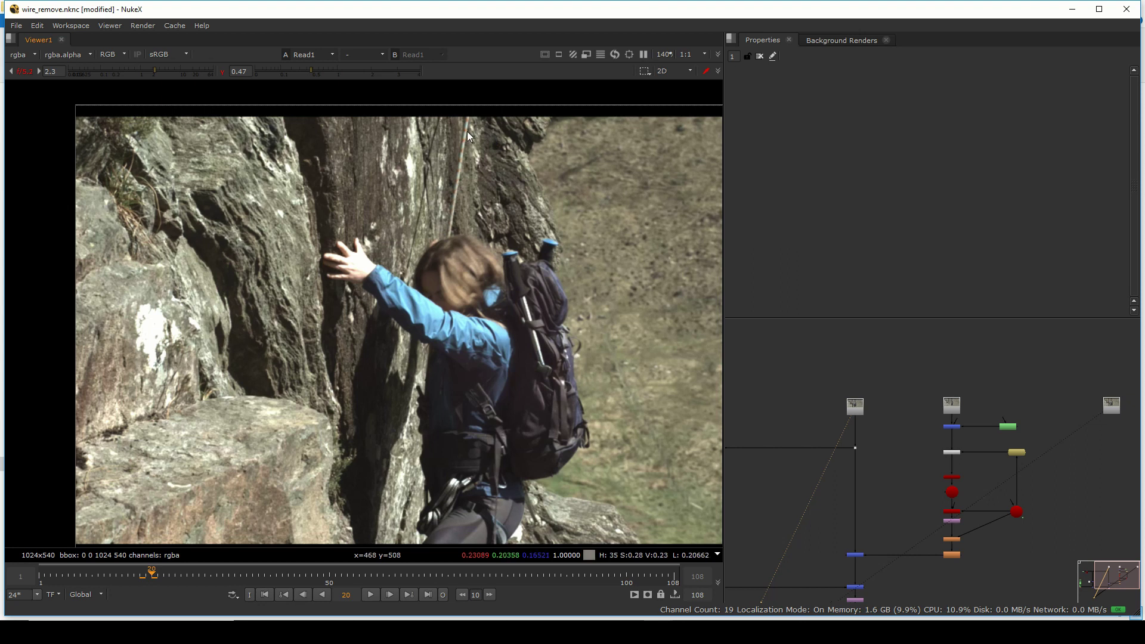
click(371, 594)
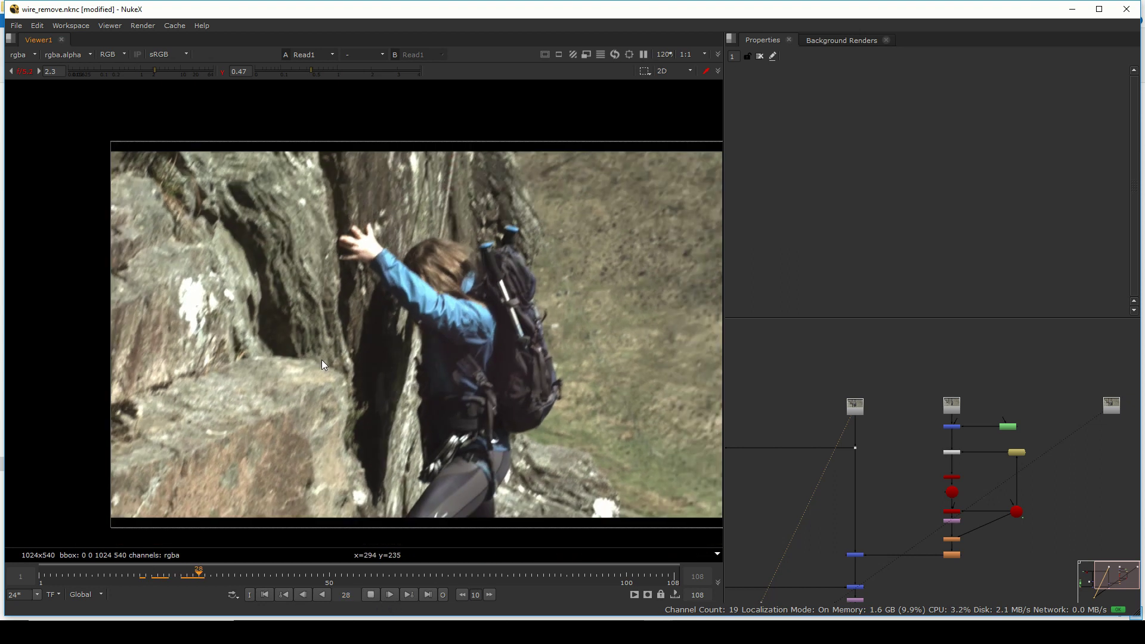
scroll(320, 360, down, 2)
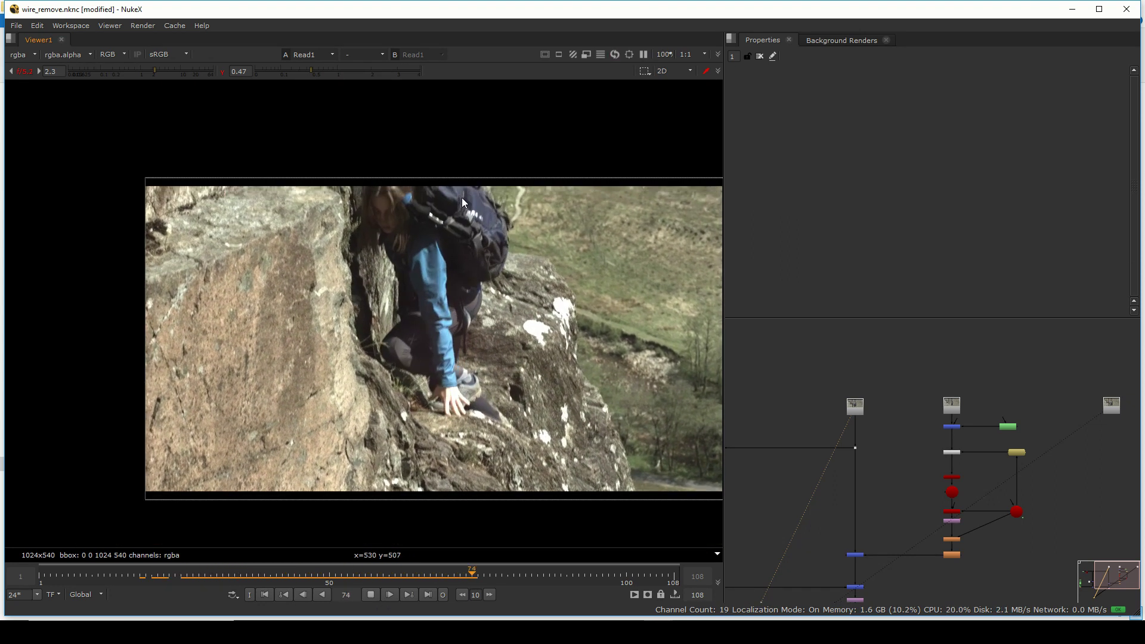
click(368, 593)
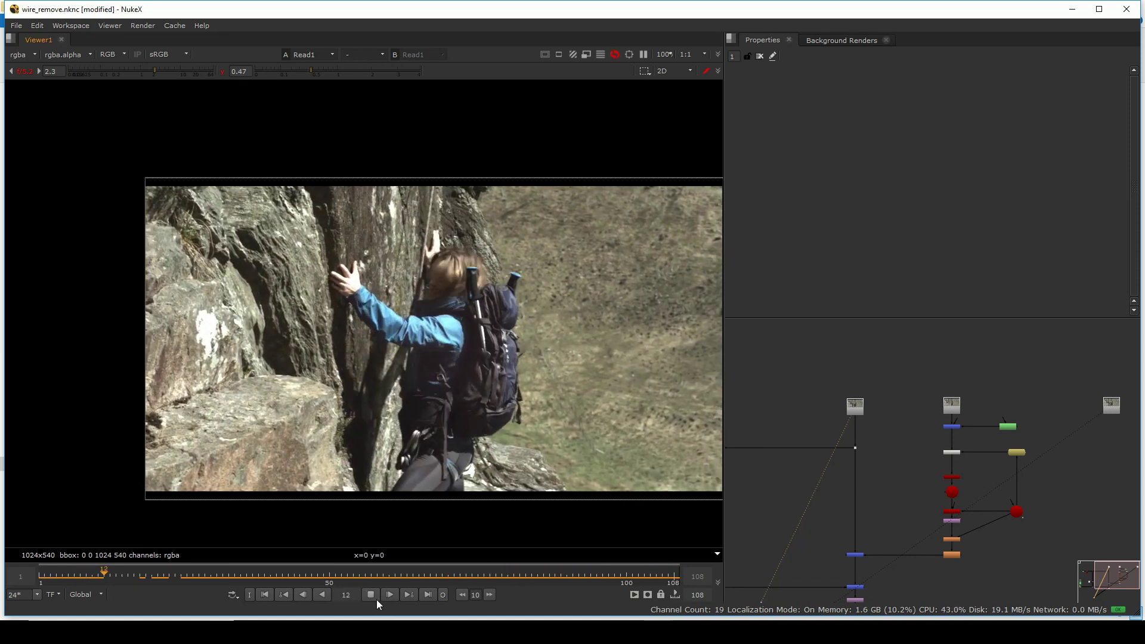
click(372, 596)
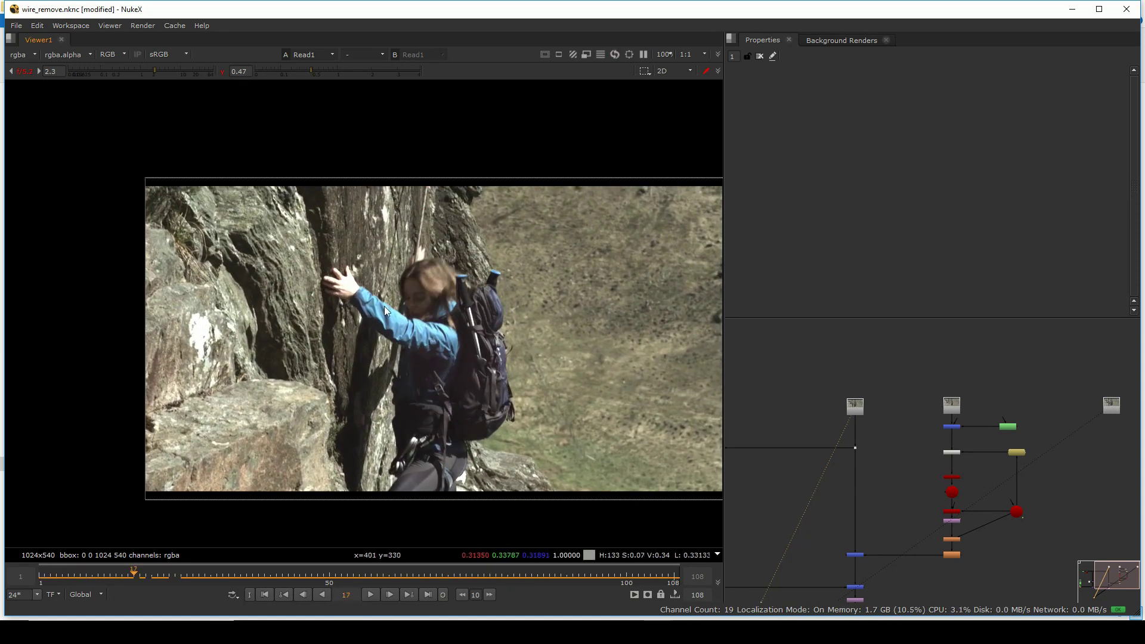
drag(166, 577, 246, 592)
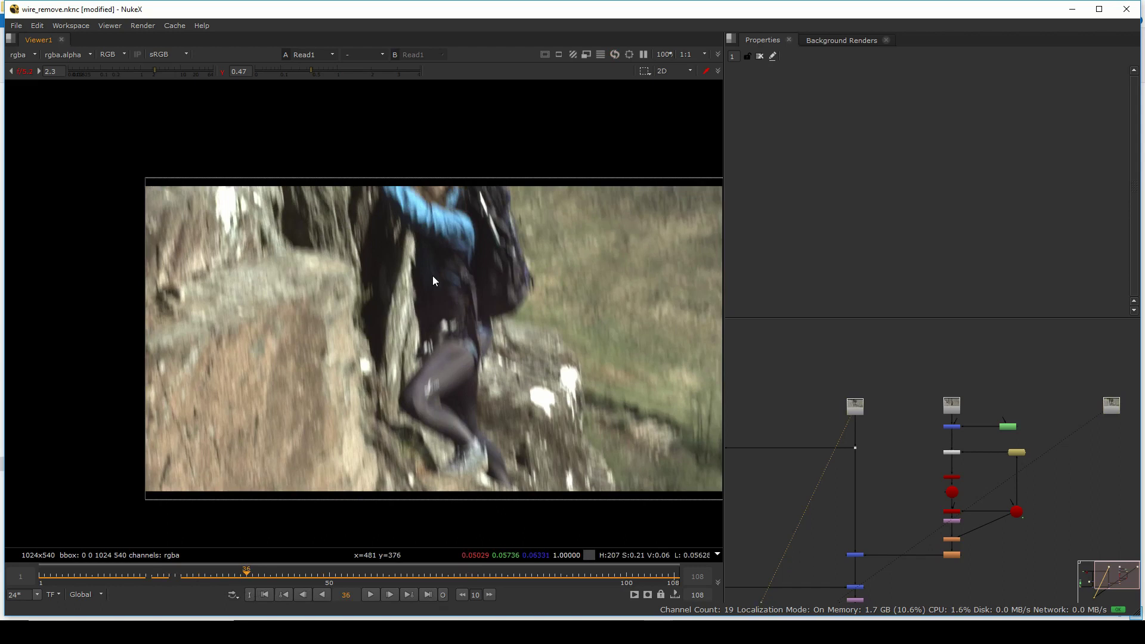
click(369, 594)
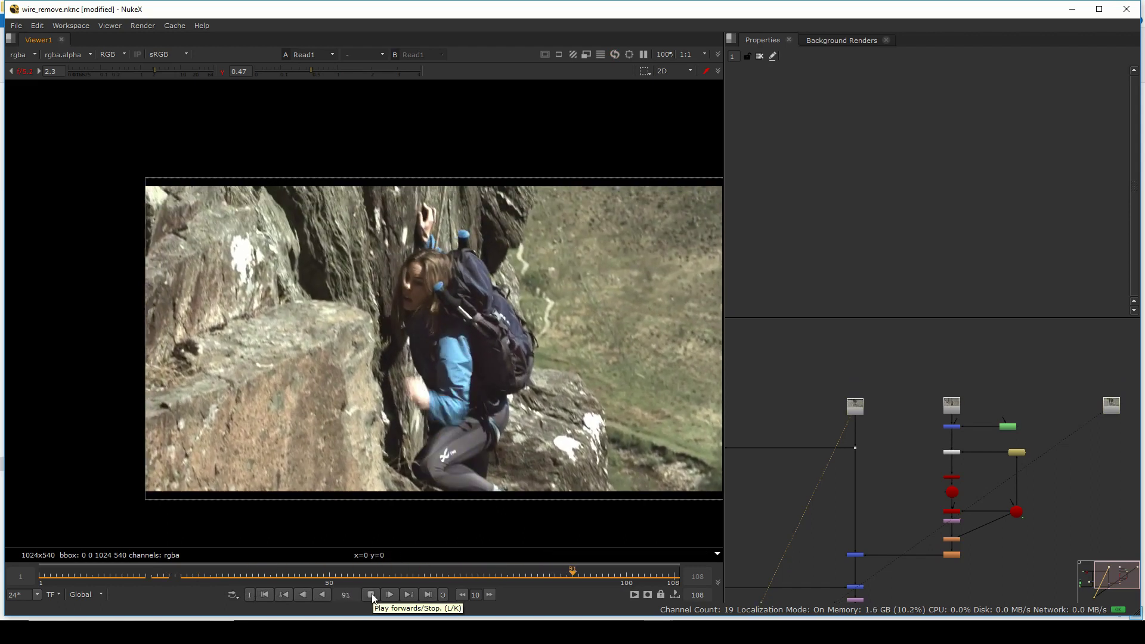
click(371, 594)
drag(444, 229, 496, 250)
scroll(496, 250, up, 3)
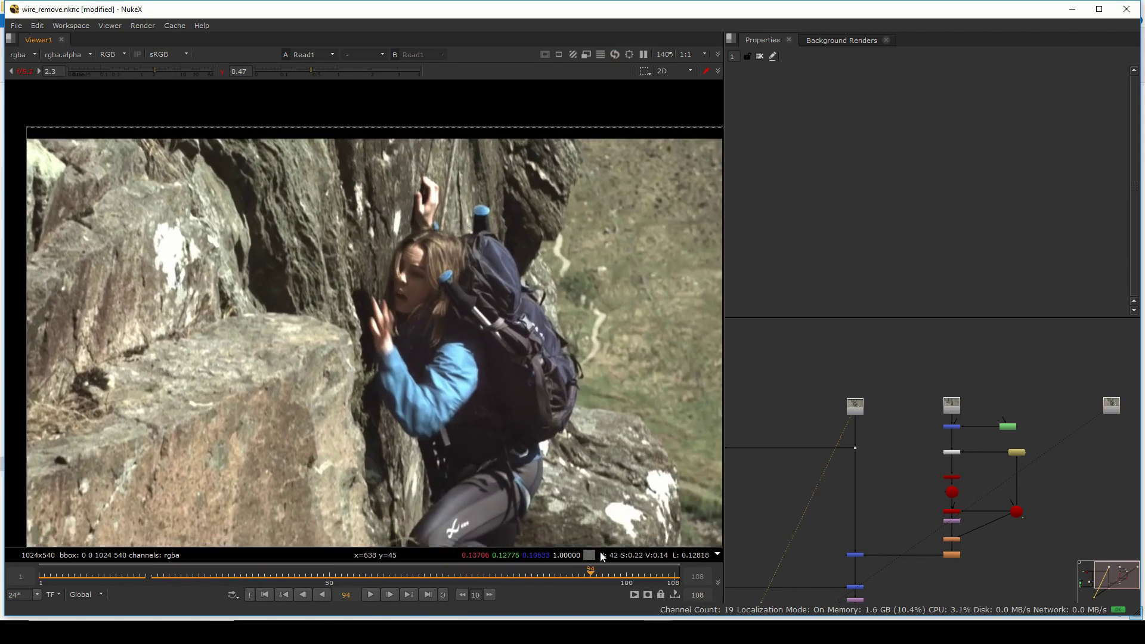
drag(628, 577, 508, 575)
Enlarge the node graph and move the Viewer node clear of the node tree.
drag(946, 422, 1012, 429)
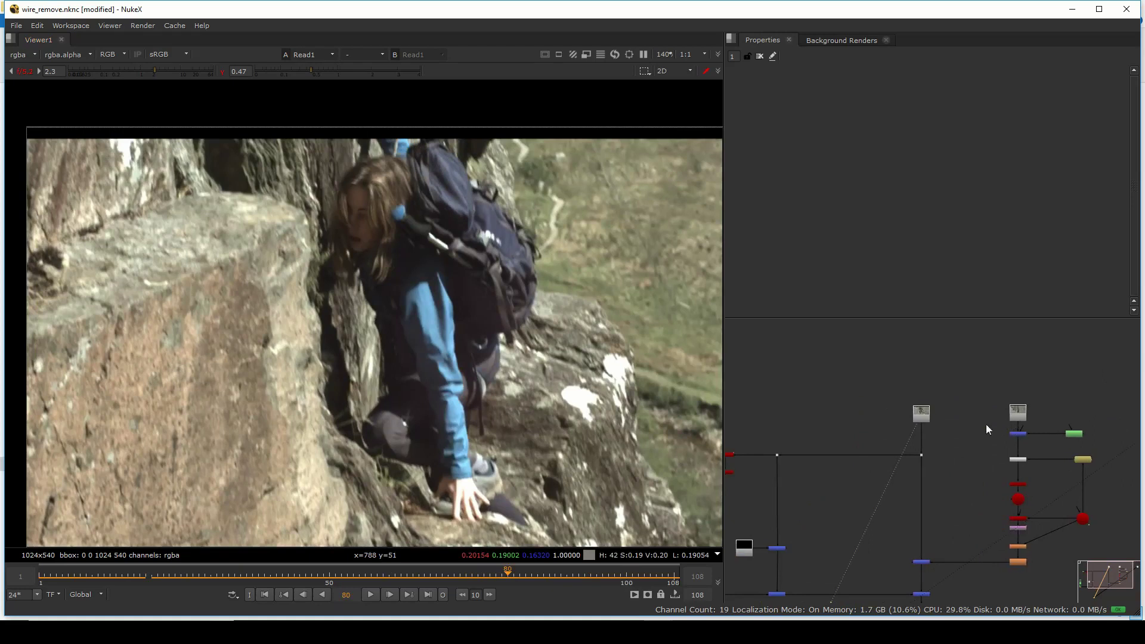
key(space)
scroll(608, 304, up, 3)
drag(614, 309, 550, 223)
scroll(550, 223, down, 1)
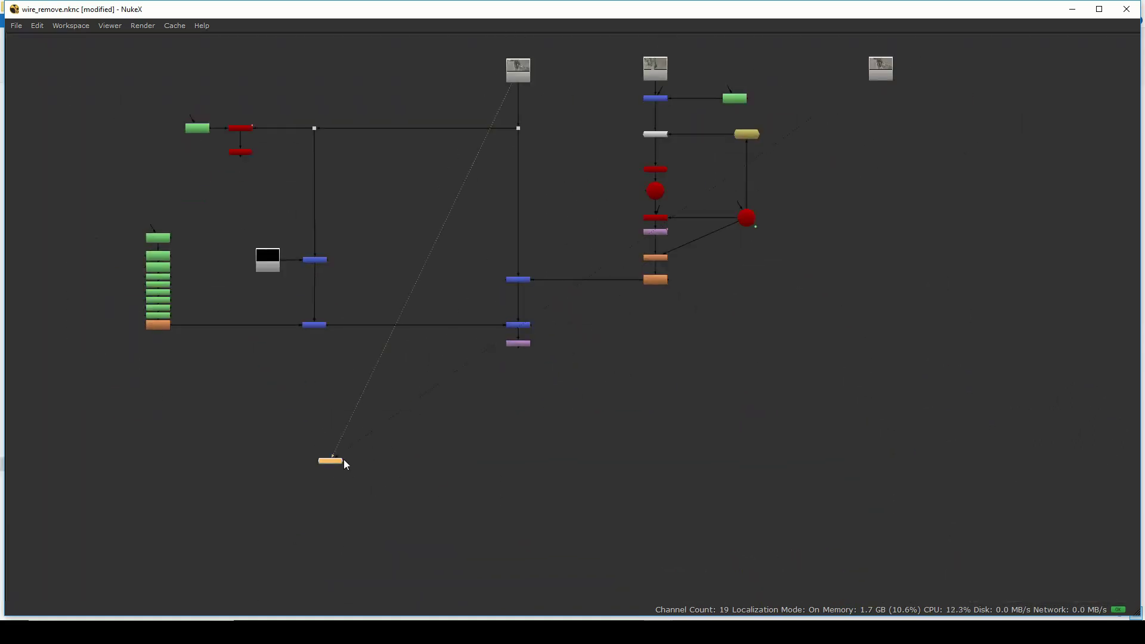
drag(343, 459, 829, 637)
drag(514, 36, 516, 172)
scroll(516, 171, up, 2)
click(525, 152)
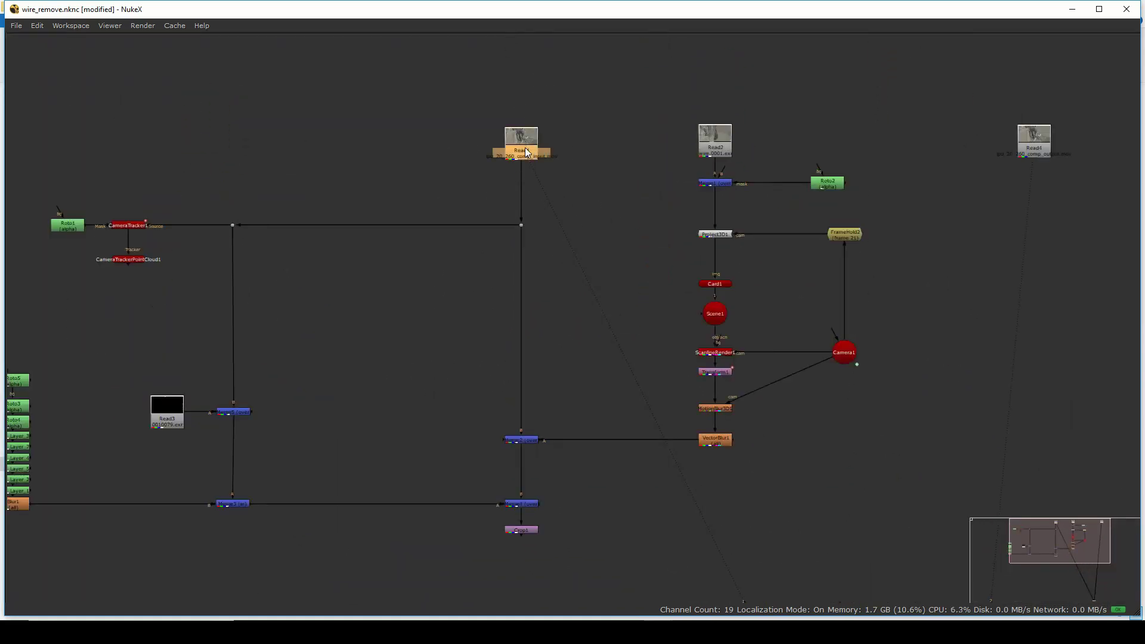
click(560, 156)
scroll(877, 378, down, 3)
key(space)
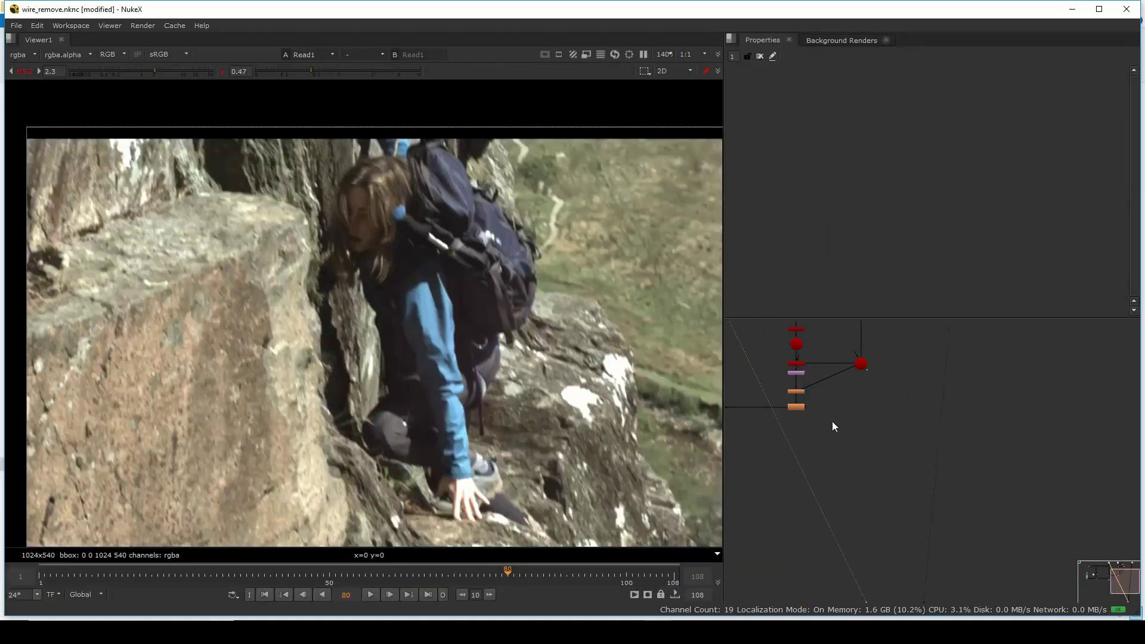
View the final Crop1 output and compare it with the original plate at frame 26.
scroll(1044, 509, up, 4)
drag(1022, 490, 966, 515)
key(1)
click(945, 528)
scroll(406, 243, down, 1)
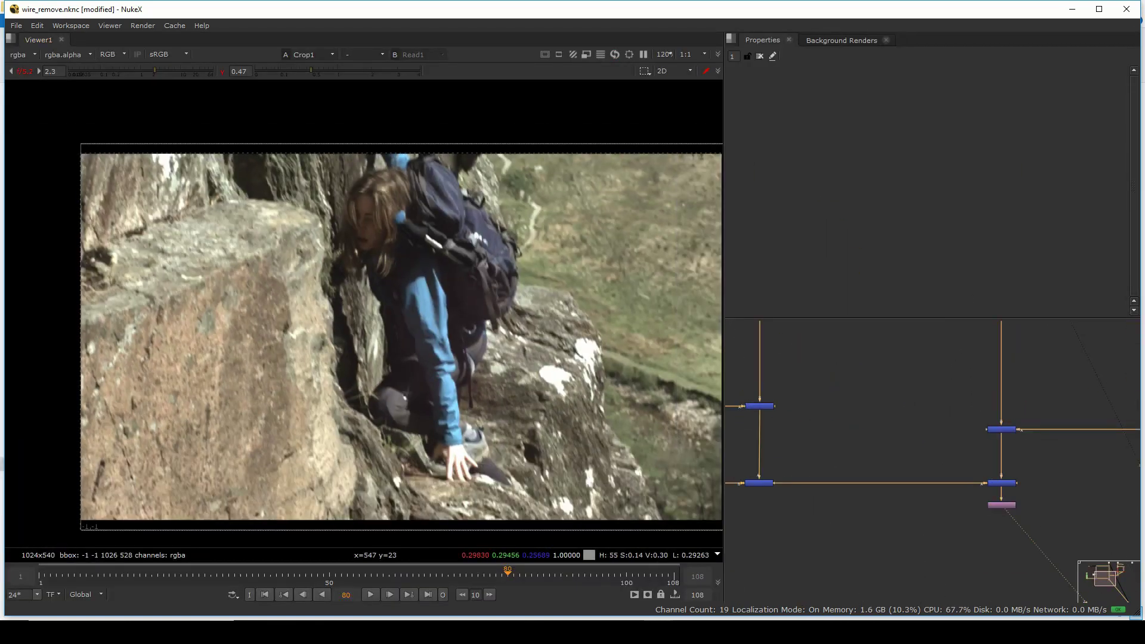
click(187, 578)
key(2)
key(1)
key(2)
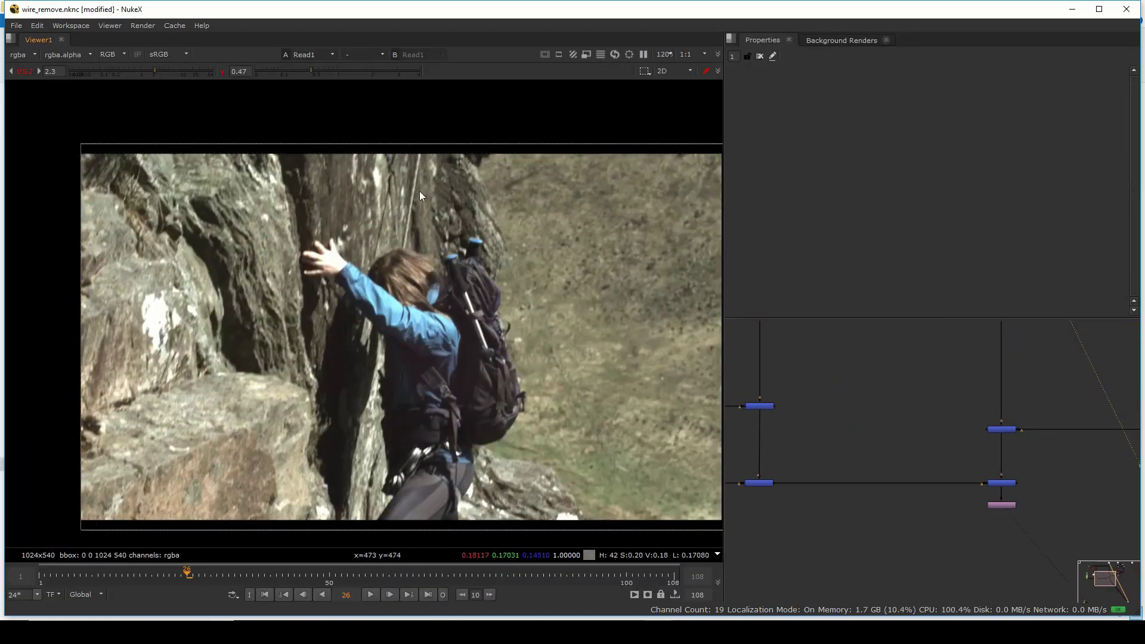
key(1)
key(2)
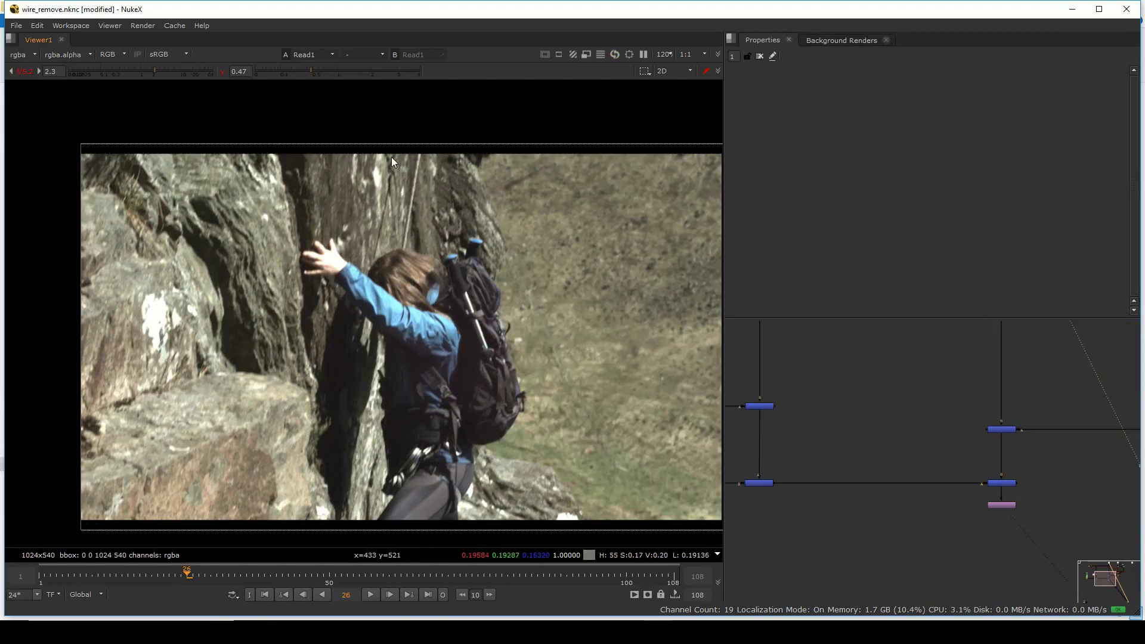
key(1)
drag(538, 310, 519, 311)
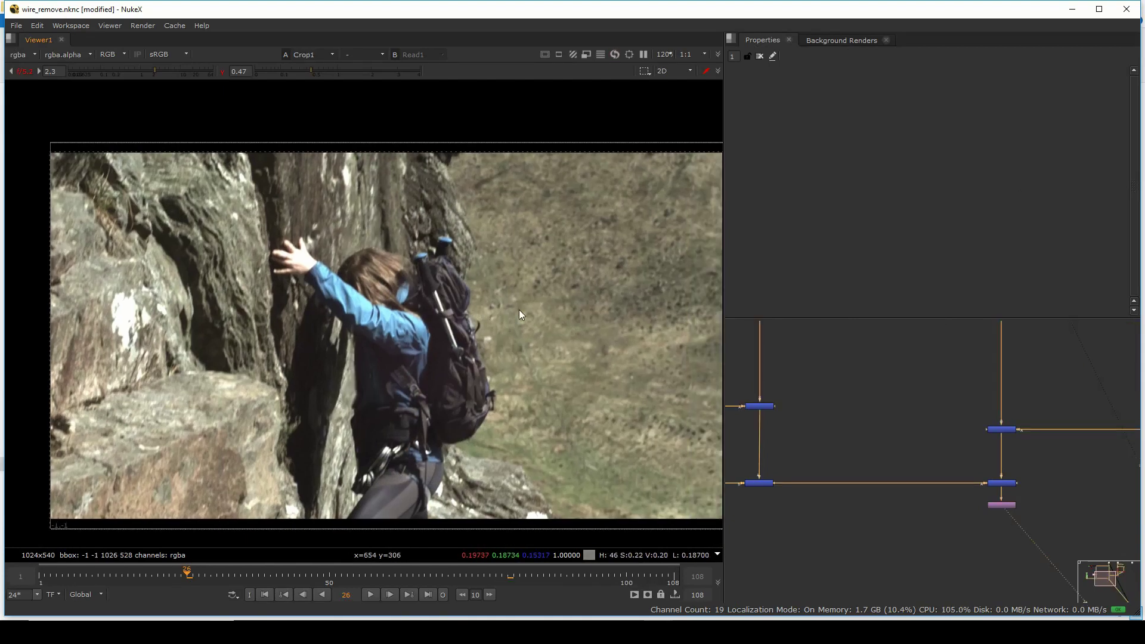
Play the Crop1 result from frame 26 to review the wire removal in motion.
key(l)
key(Left)
key(Left)
key(Left)
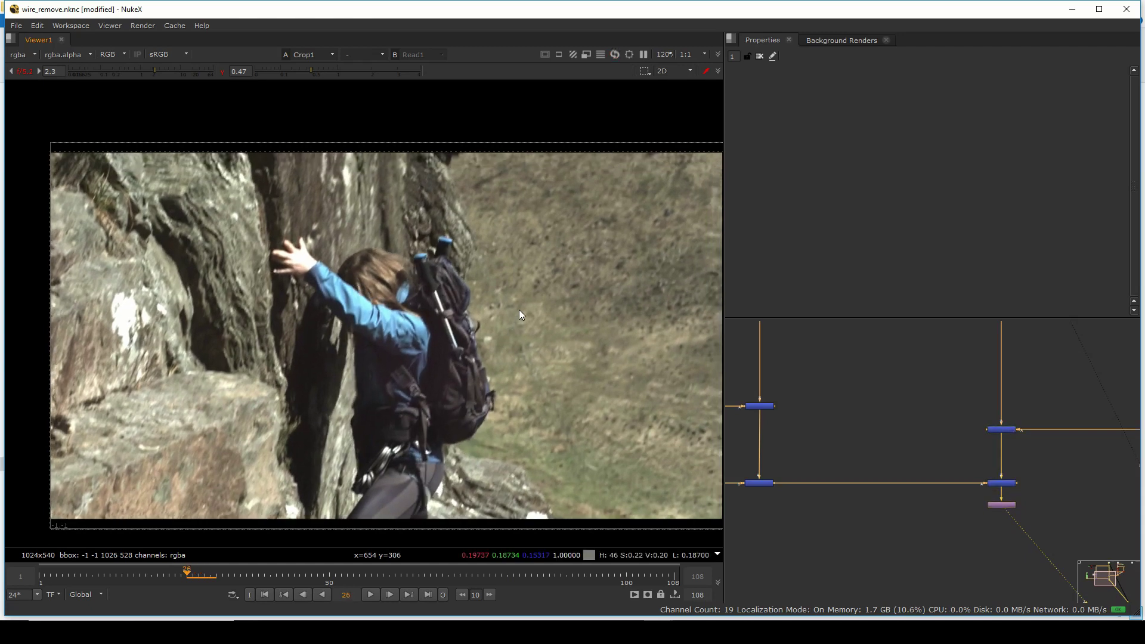
Start a new comp and scrub the opening frames of the lpd_20_260_comp_input.mov plate to examine the wire.
click(22, 27)
click(37, 38)
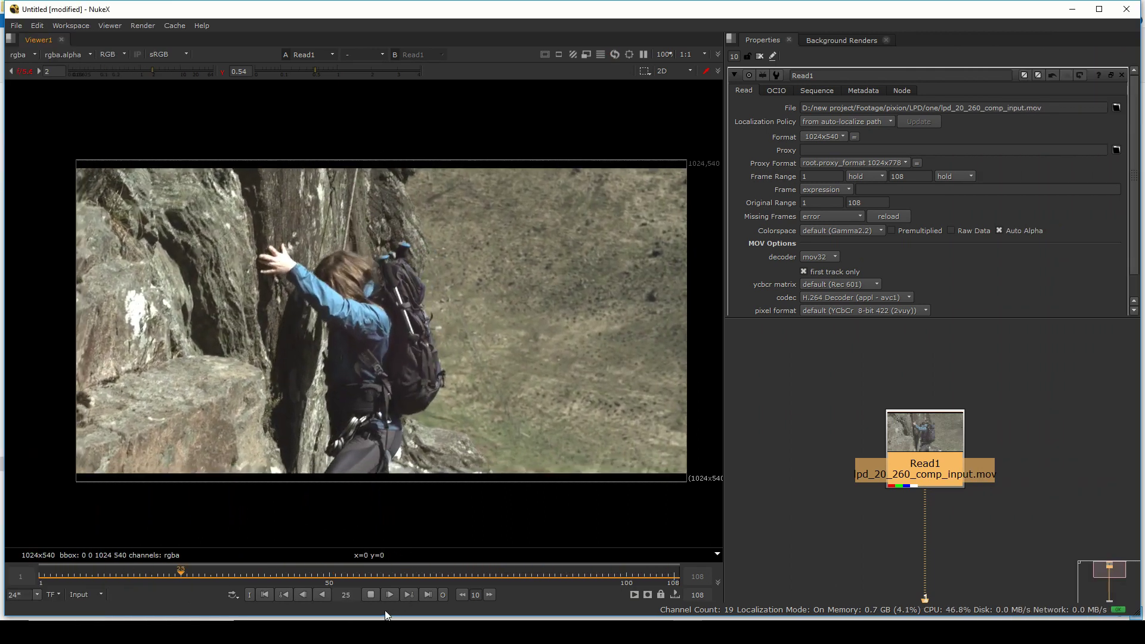
click(370, 594)
mouse_move(55, 584)
mouse_down()
mouse_move(323, 588)
mouse_move(39, 592)
mouse_up()
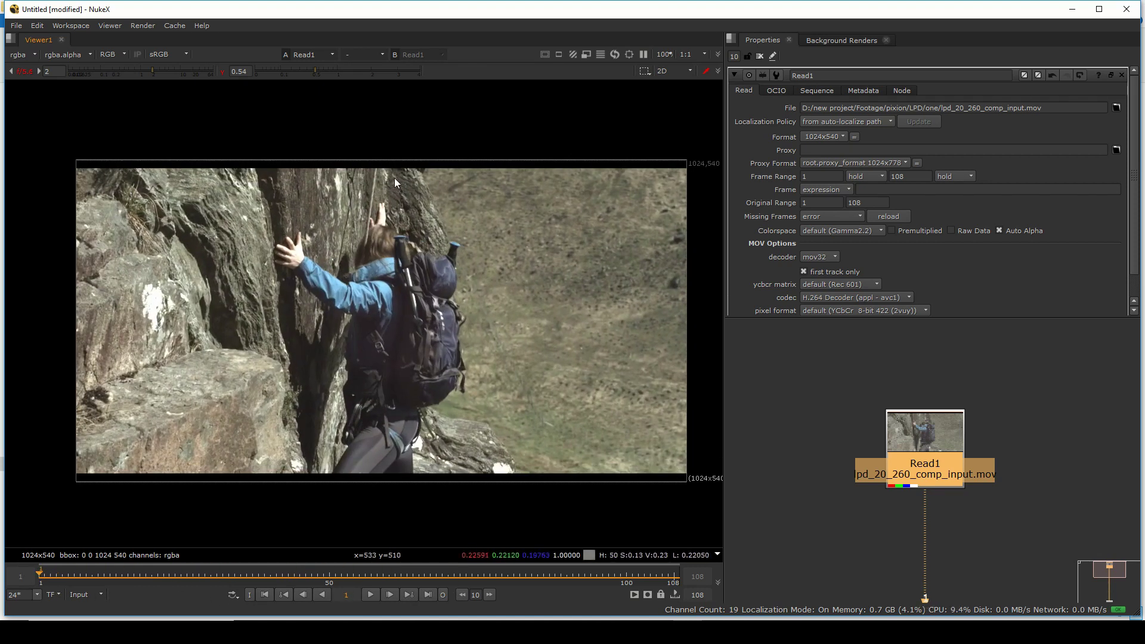
mouse_move(90, 575)
mouse_down()
mouse_move(587, 599)
mouse_move(73, 581)
mouse_up()
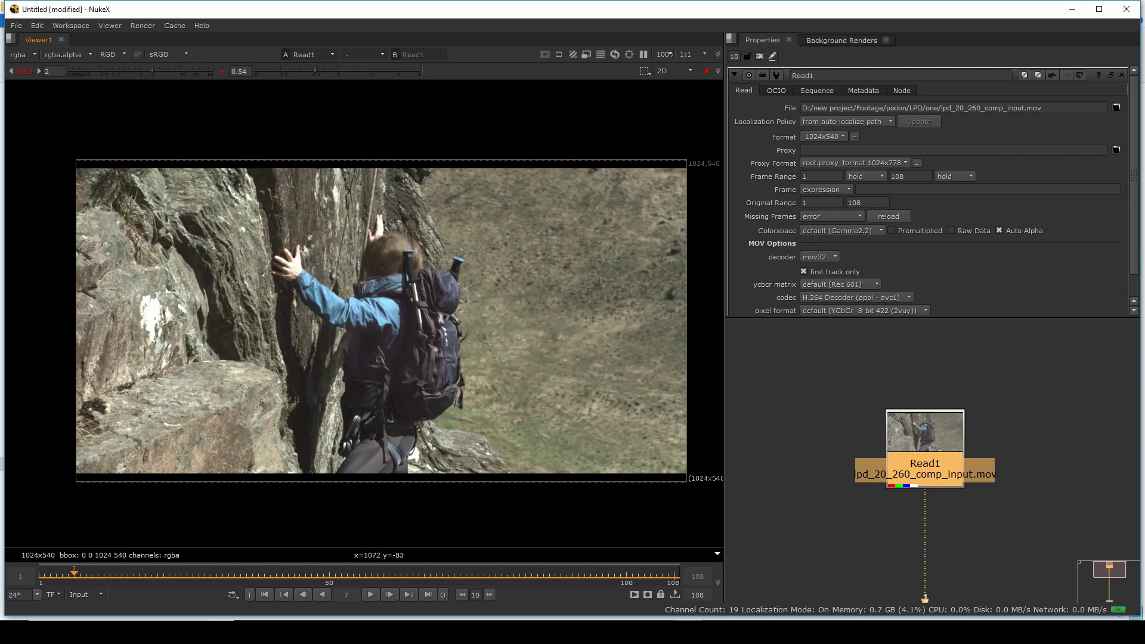
Switch to the wire_remove.nknc script and copy its Roto1 node.
click(657, 631)
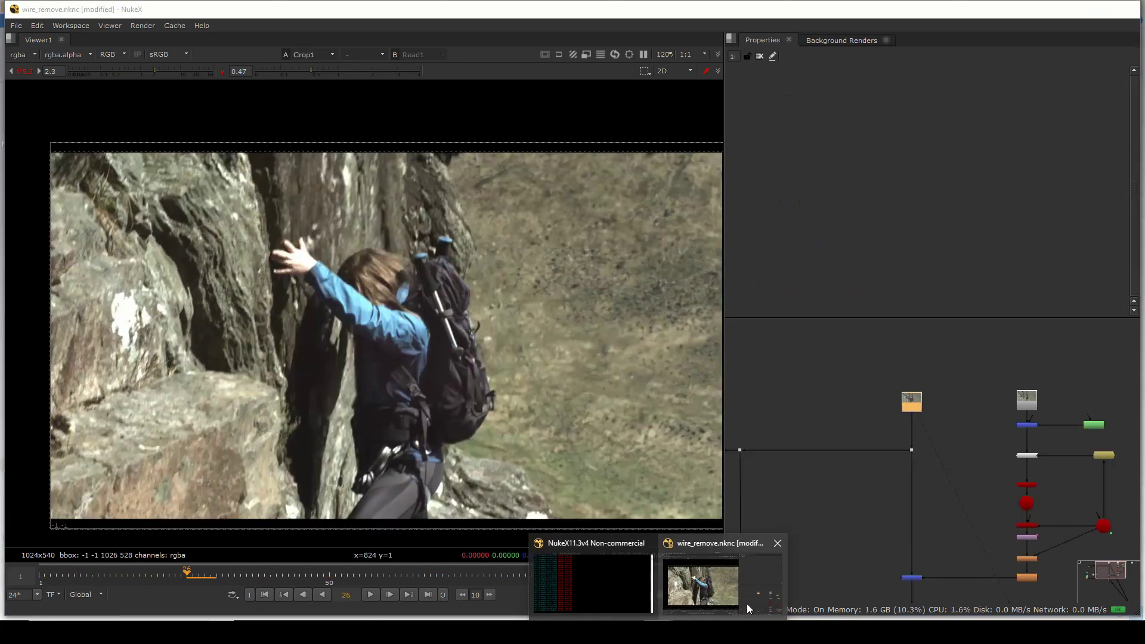
click(747, 604)
drag(791, 484, 950, 489)
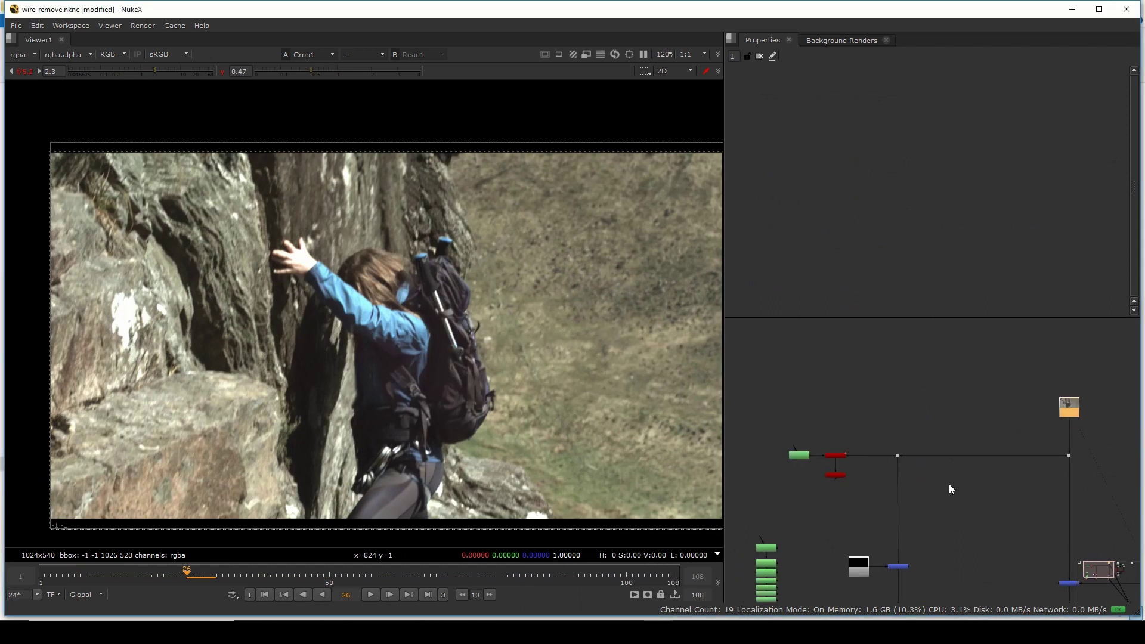
scroll(798, 462, up, 5)
drag(741, 386, 958, 465)
key(ctrl+c)
Paste the copied Roto node beside Read1 in the untitled script and scrub the shot to check its shapes.
click(714, 619)
click(846, 452)
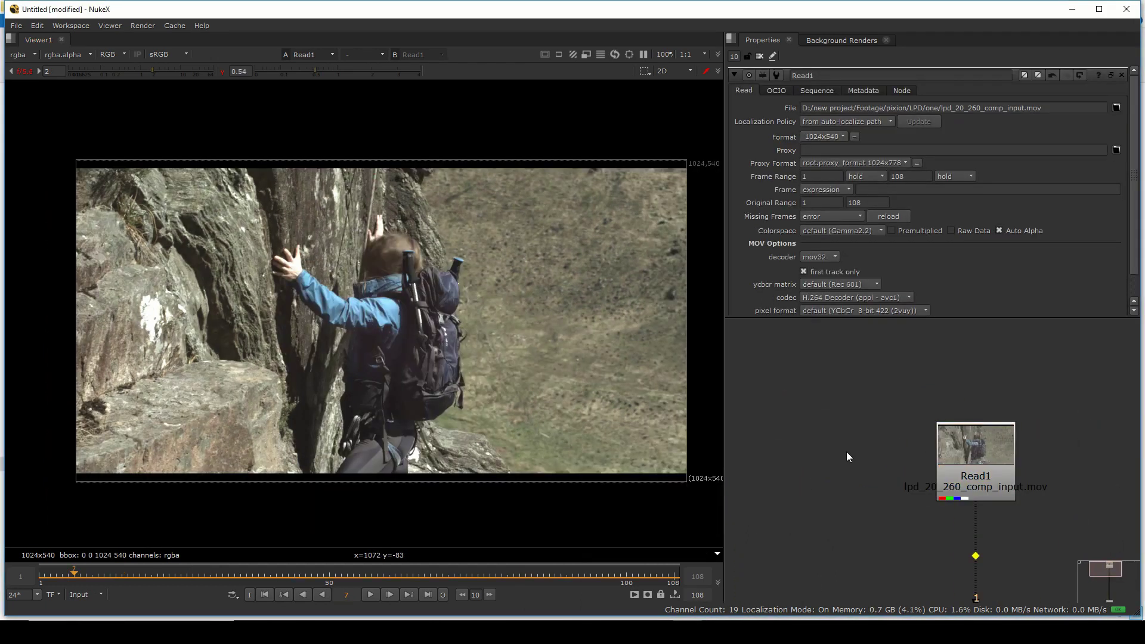
key(ctrl+v)
drag(856, 467, 856, 481)
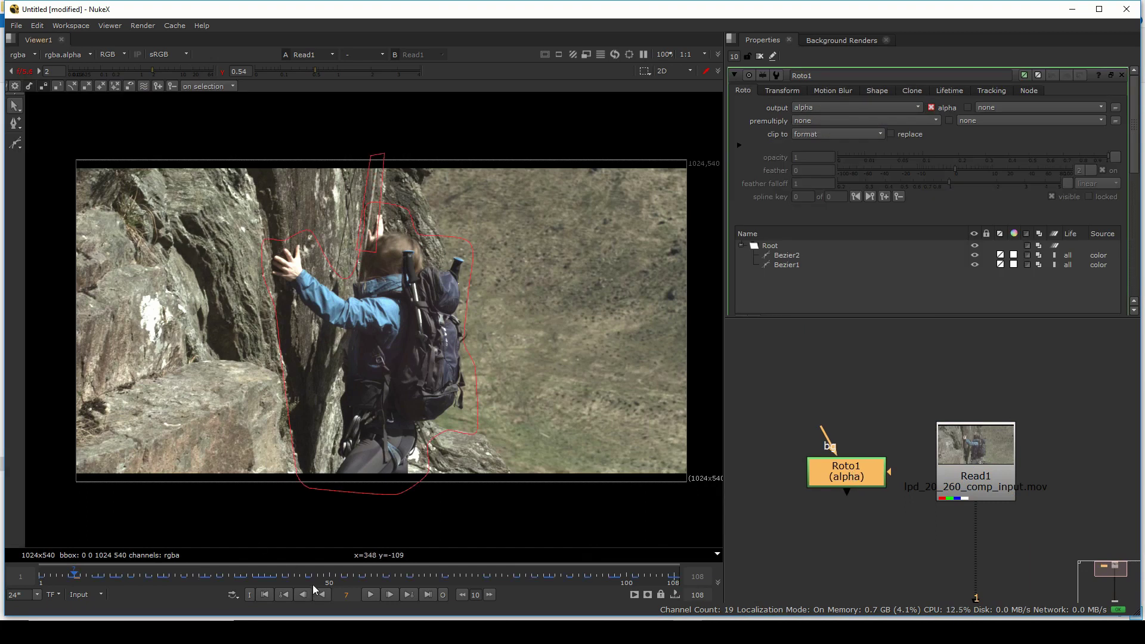
drag(325, 574, 110, 595)
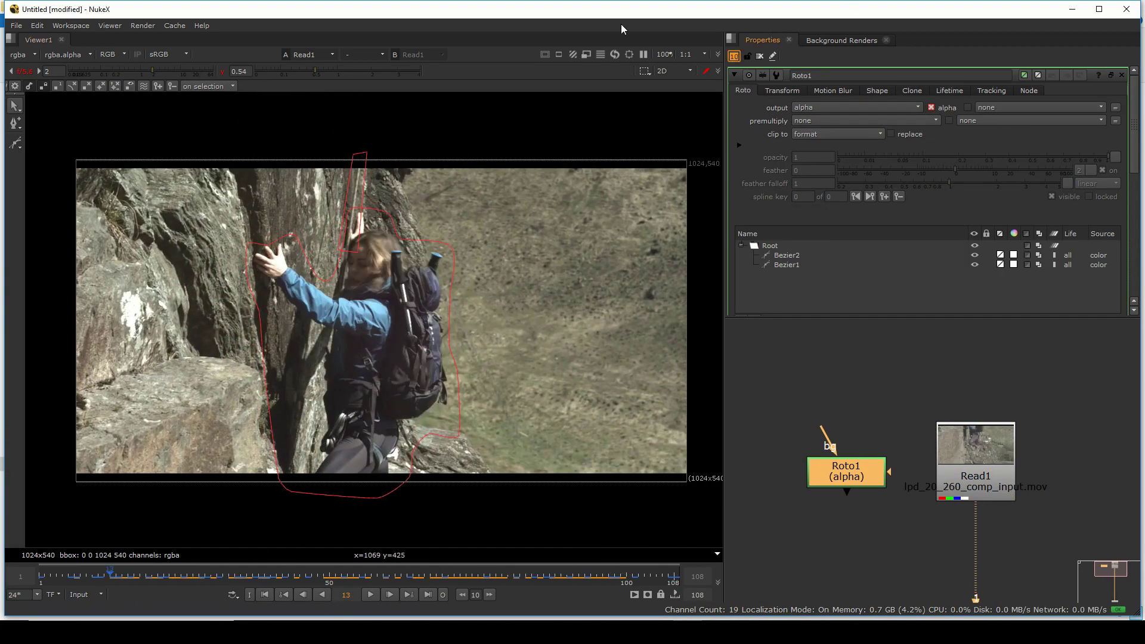
Add a CameraTracker node and connect its source to the Read1 footage.
drag(938, 454, 901, 384)
click(1104, 474)
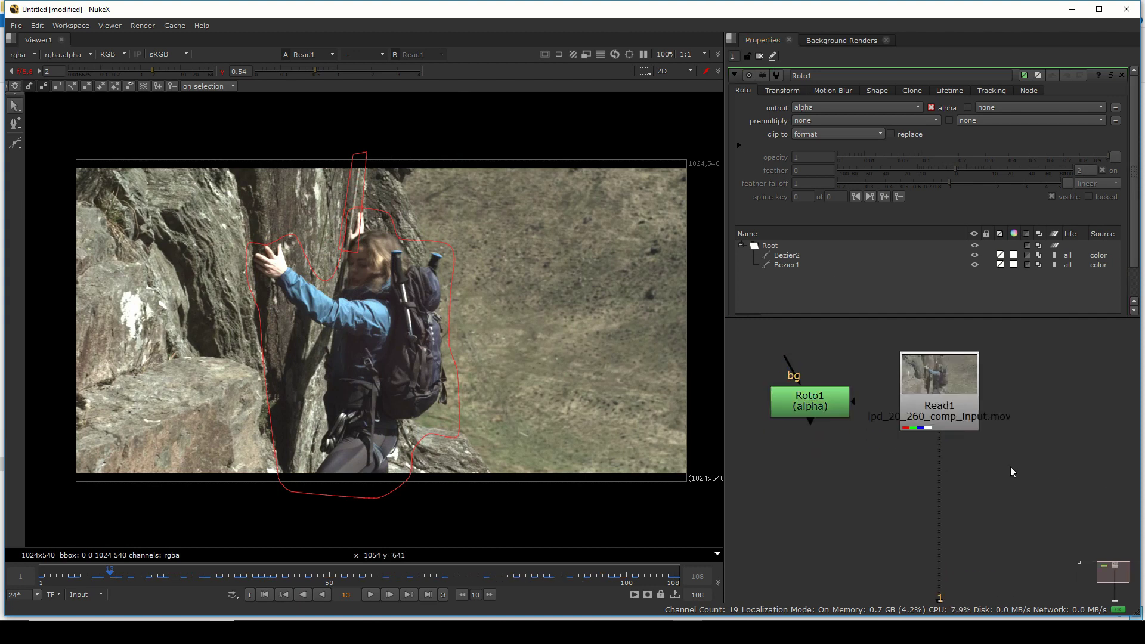
key(Tab)
text(camera)
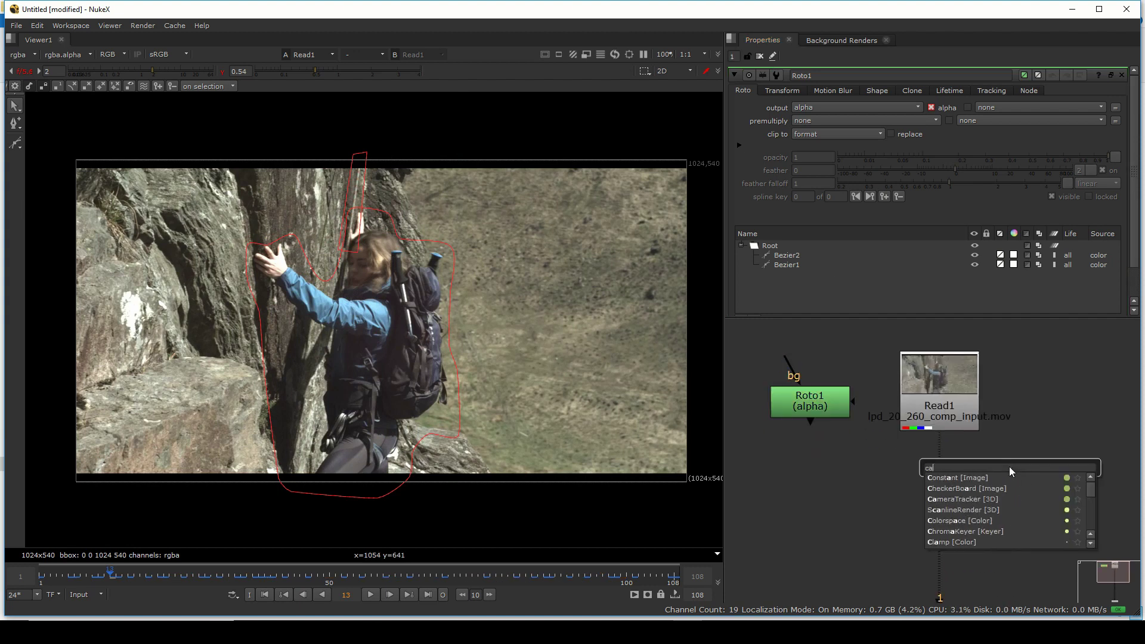
key(Return)
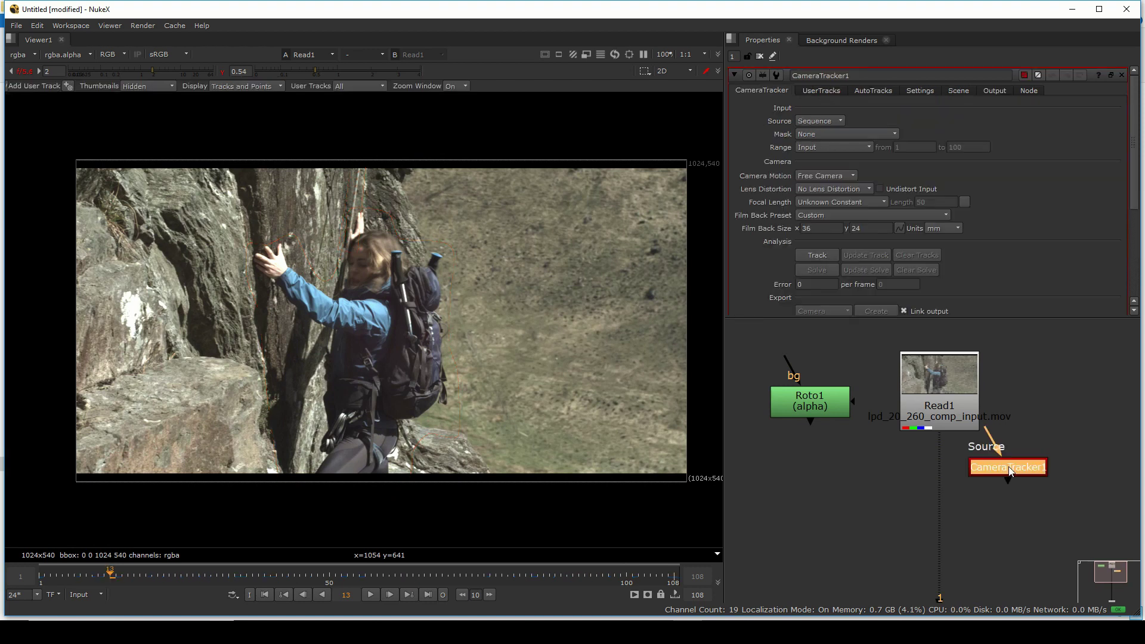
drag(1010, 466, 945, 480)
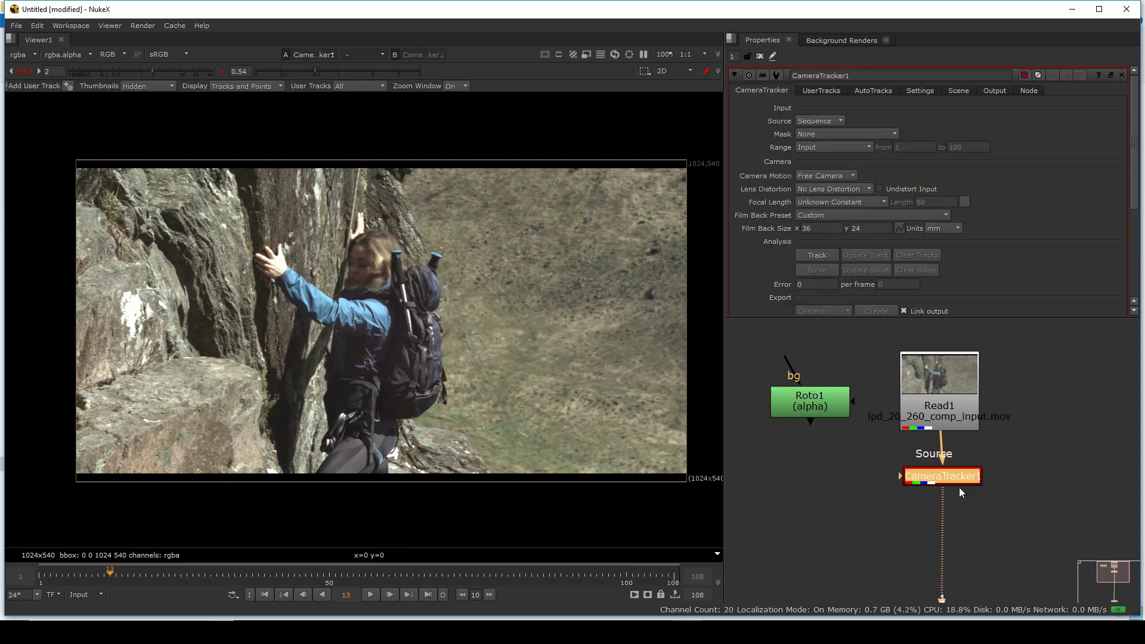
Connect the CameraTracker's mask input to the Roto1 node and place Roto1 level with the tracker.
scroll(1050, 432, up, 2)
click(1051, 432)
key(space)
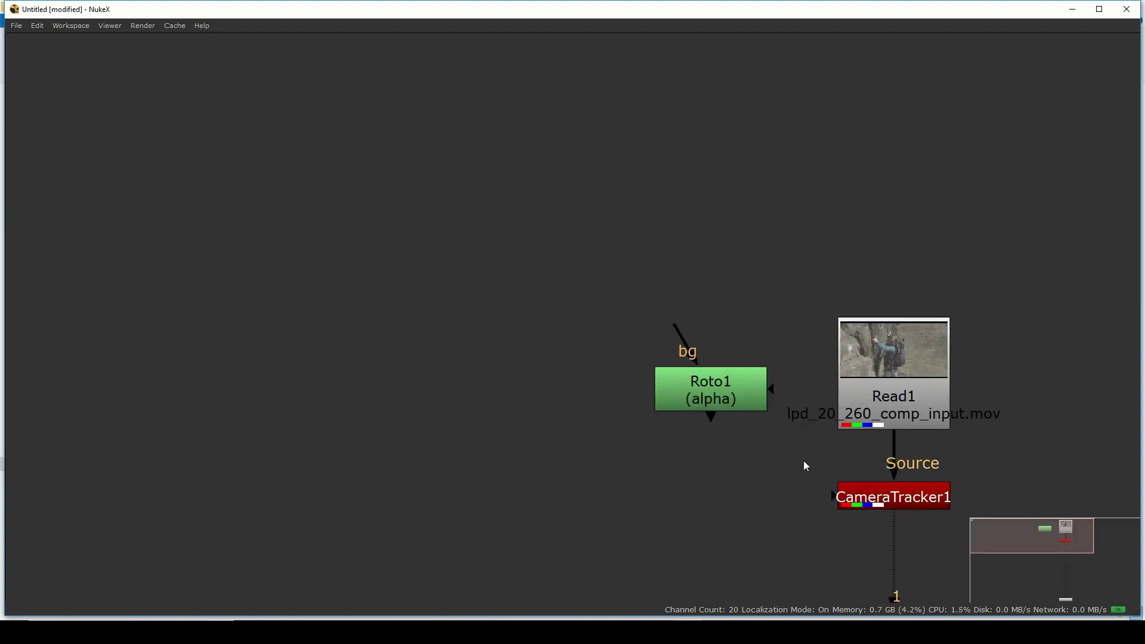
scroll(706, 328, up, 2)
drag(803, 460, 690, 339)
scroll(690, 339, up, 1)
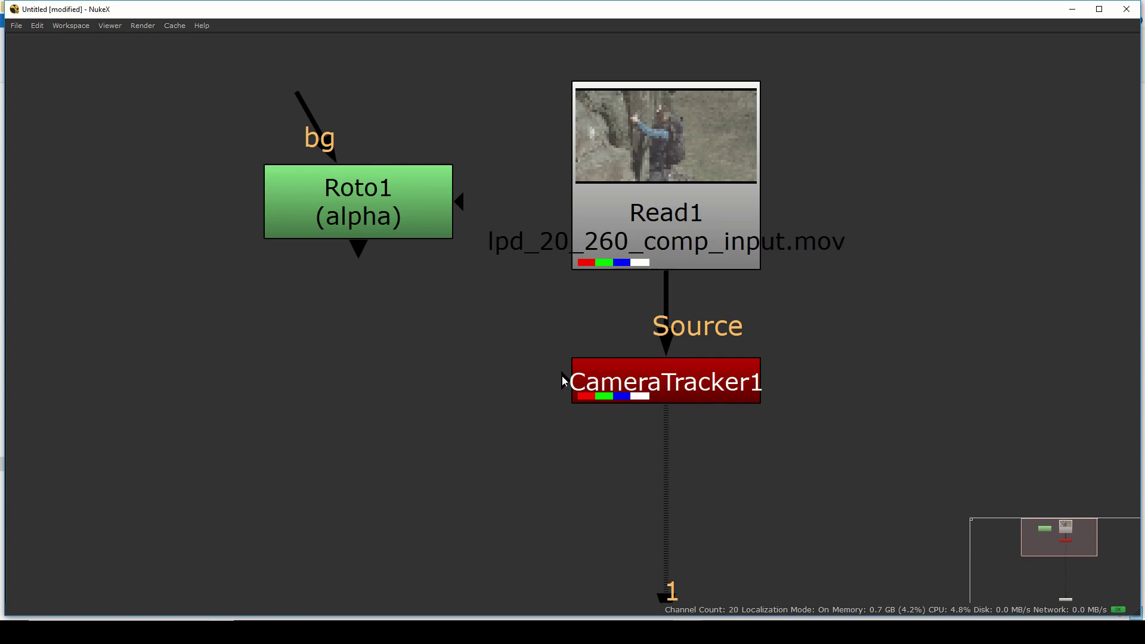
drag(563, 381, 163, 373)
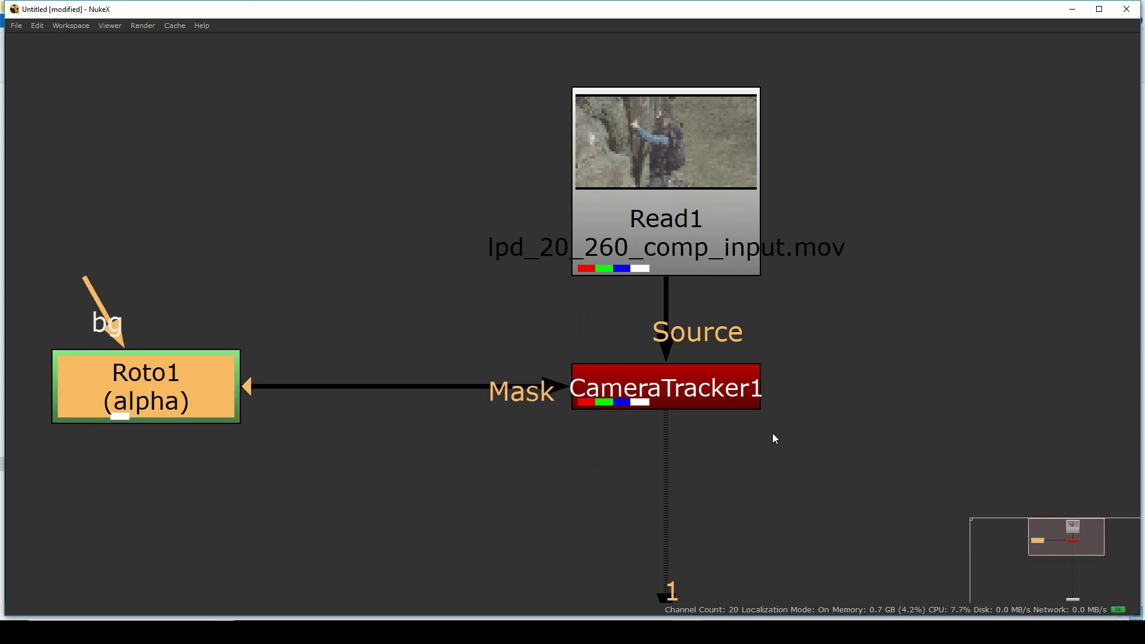
Restore the normal layout, display the Read1 plate in the viewer and select the CameraTracker node.
key(space)
scroll(906, 479, down, 6)
drag(910, 480, 1006, 460)
scroll(1007, 459, up, 1)
click(957, 398)
key(1)
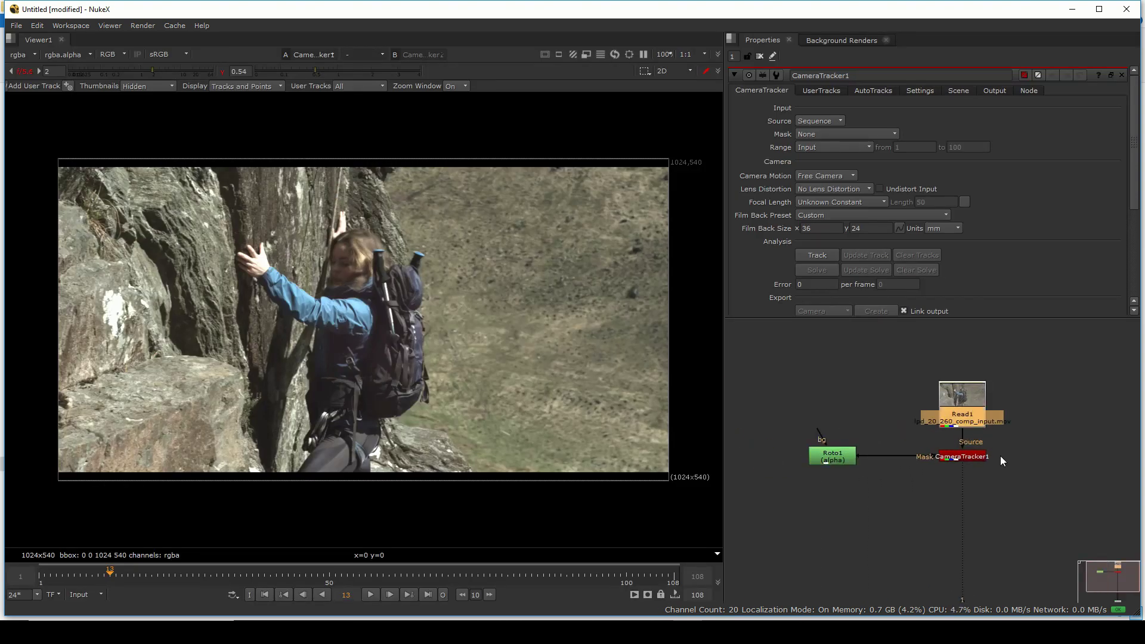
click(966, 458)
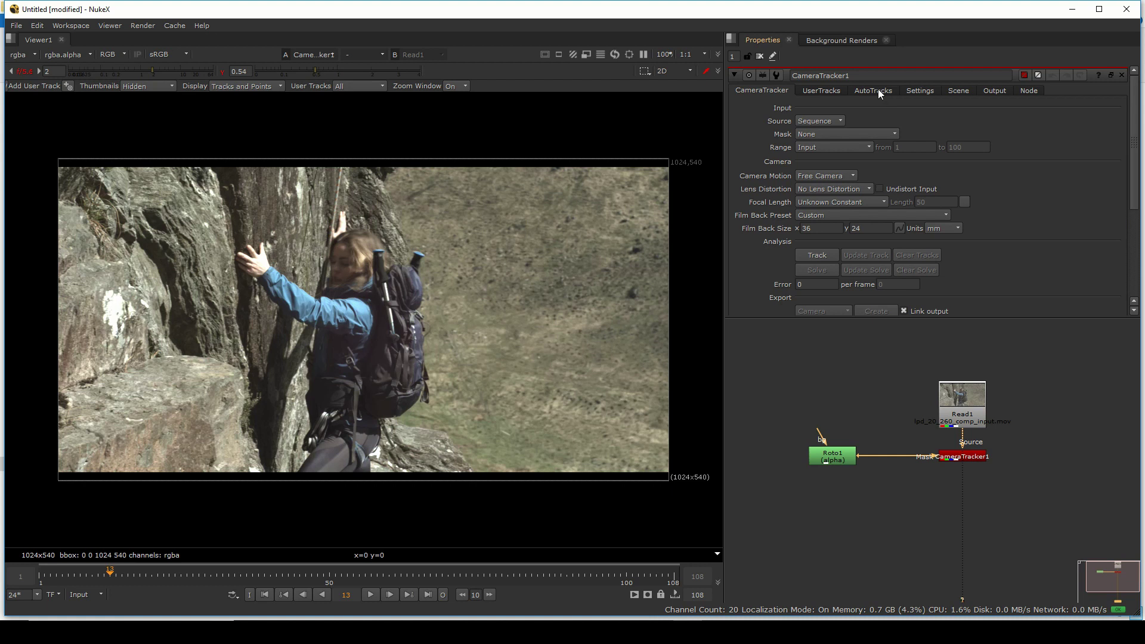
Enlarge the CameraTracker properties area, enable Preview Features in its settings and inspect the feature points around the climber.
click(878, 90)
click(830, 91)
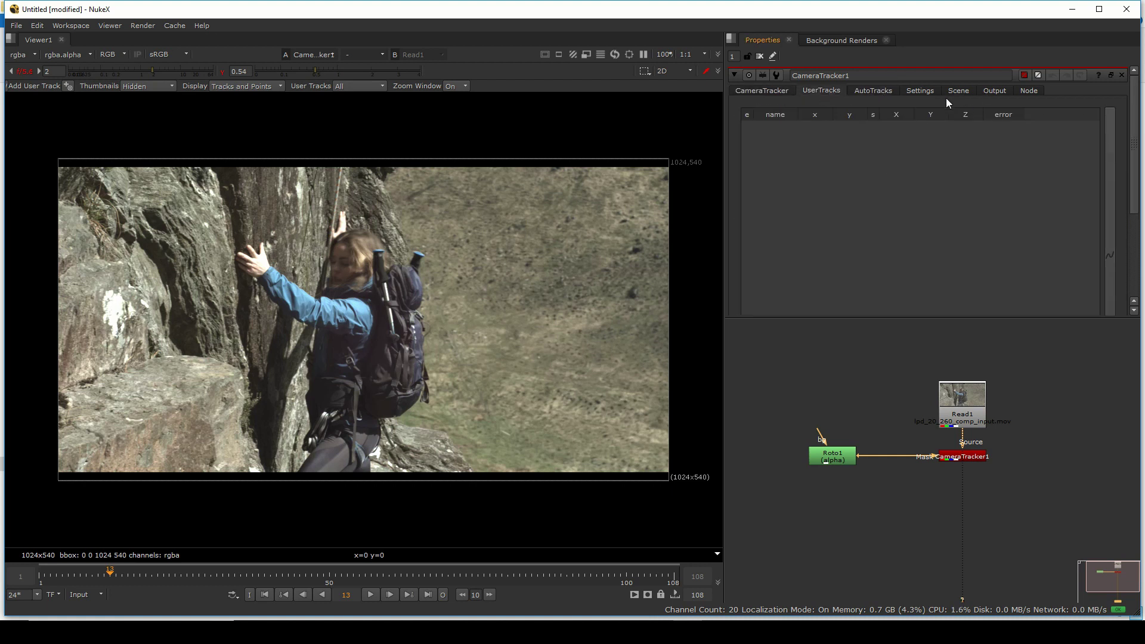
drag(1055, 319, 1057, 404)
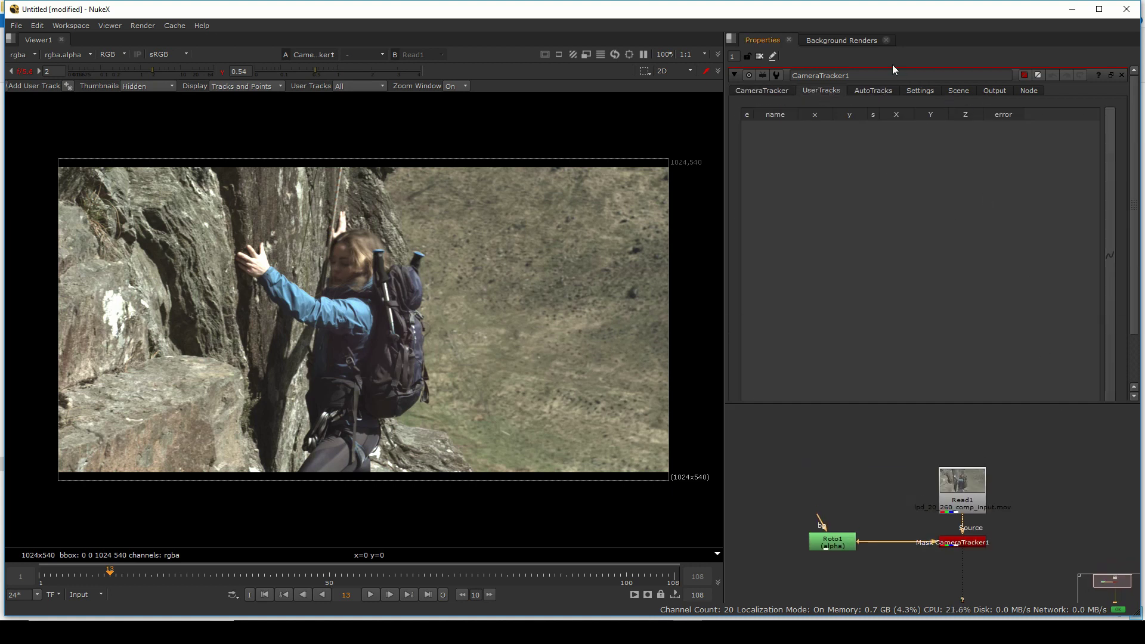
click(878, 90)
click(922, 92)
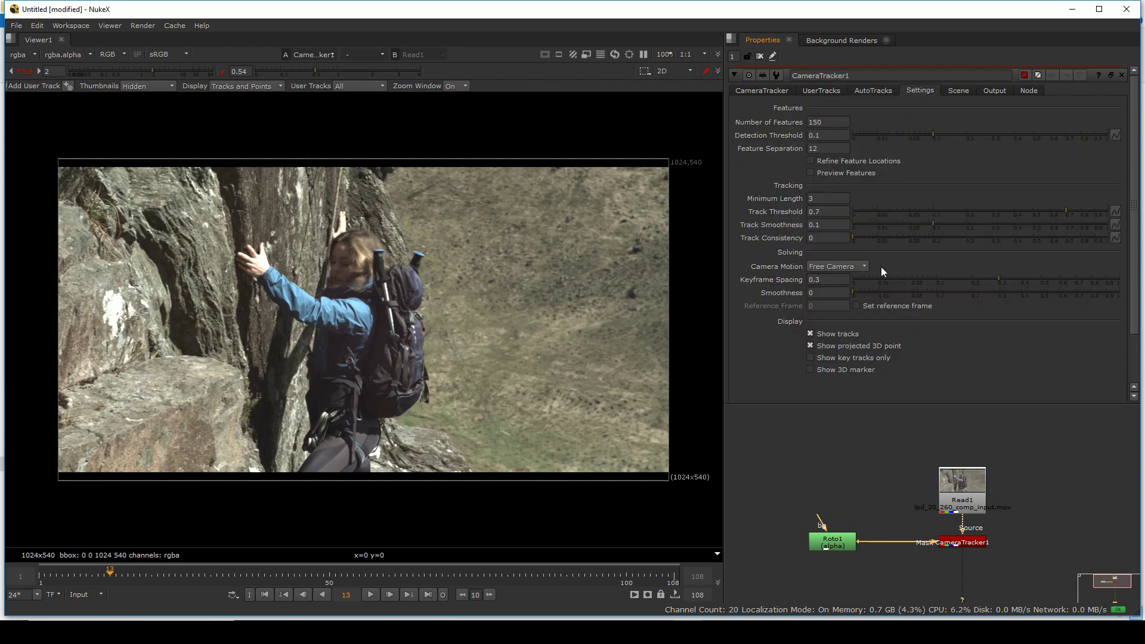
drag(934, 455, 946, 422)
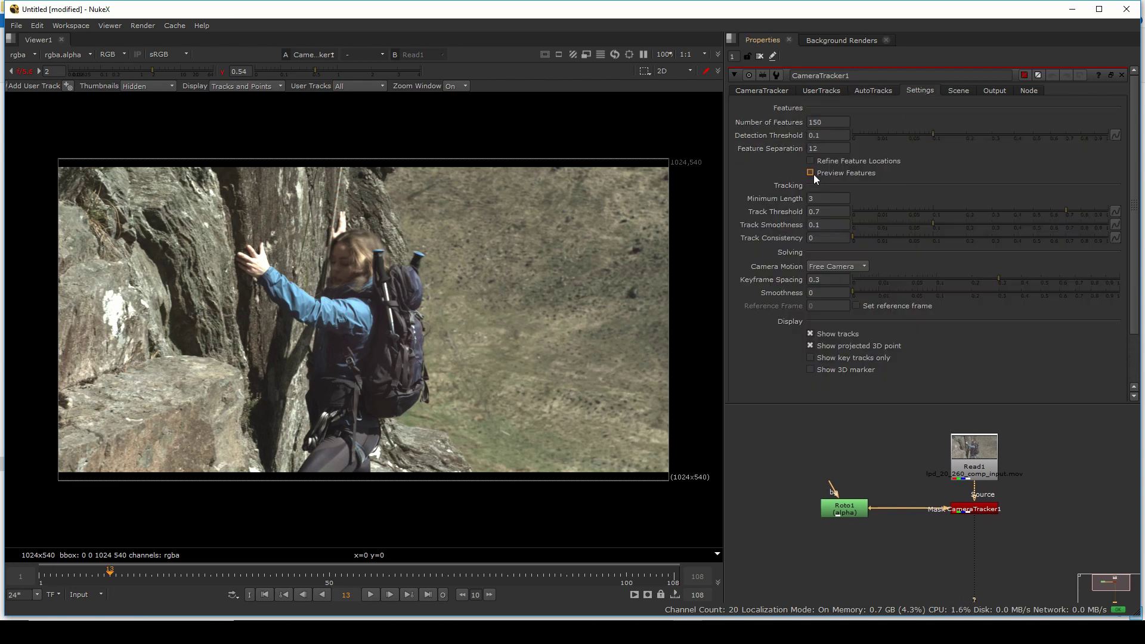
click(811, 173)
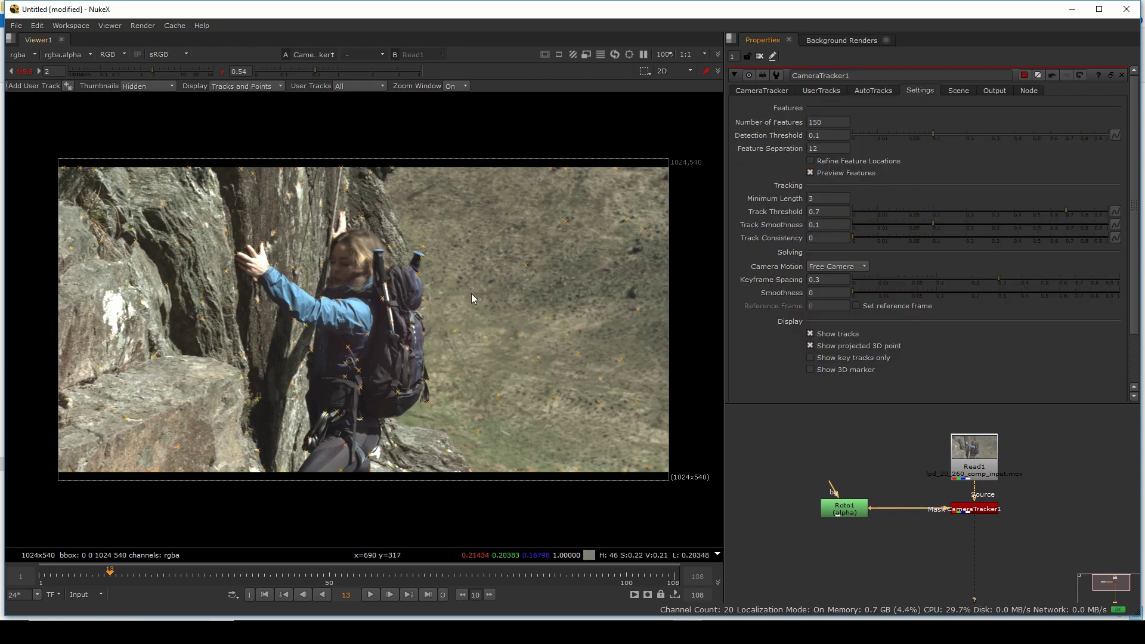
scroll(270, 209, up, 3)
drag(395, 392, 401, 307)
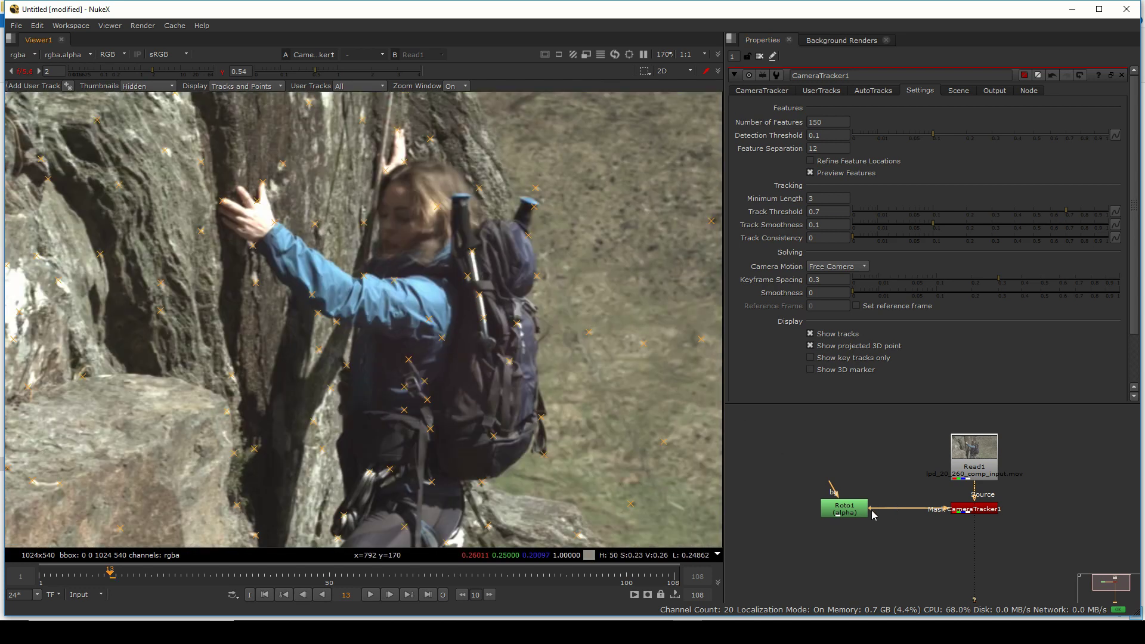
Set the CameraTracker's mask to Mask Alpha and check the previewed features around the climber.
double_click(862, 512)
double_click(974, 509)
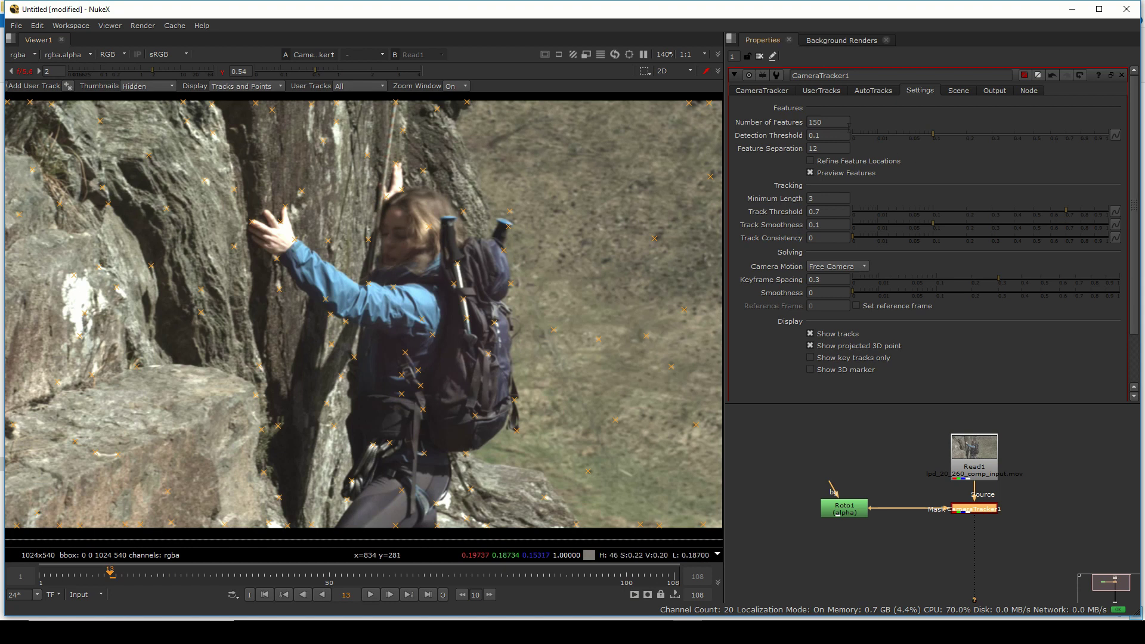
click(762, 91)
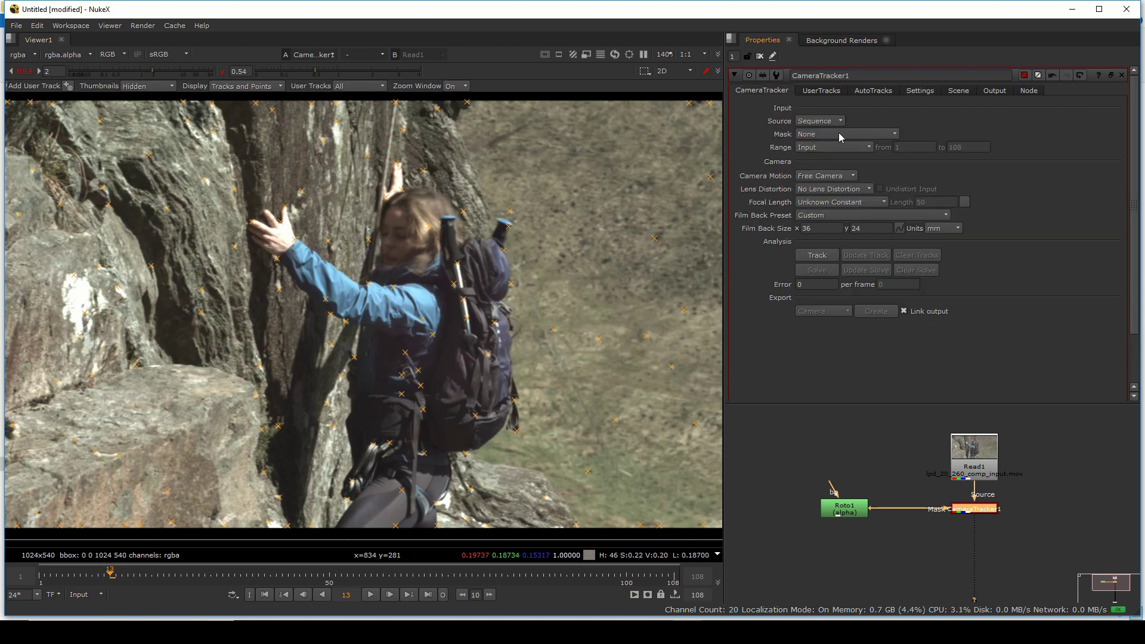
click(839, 135)
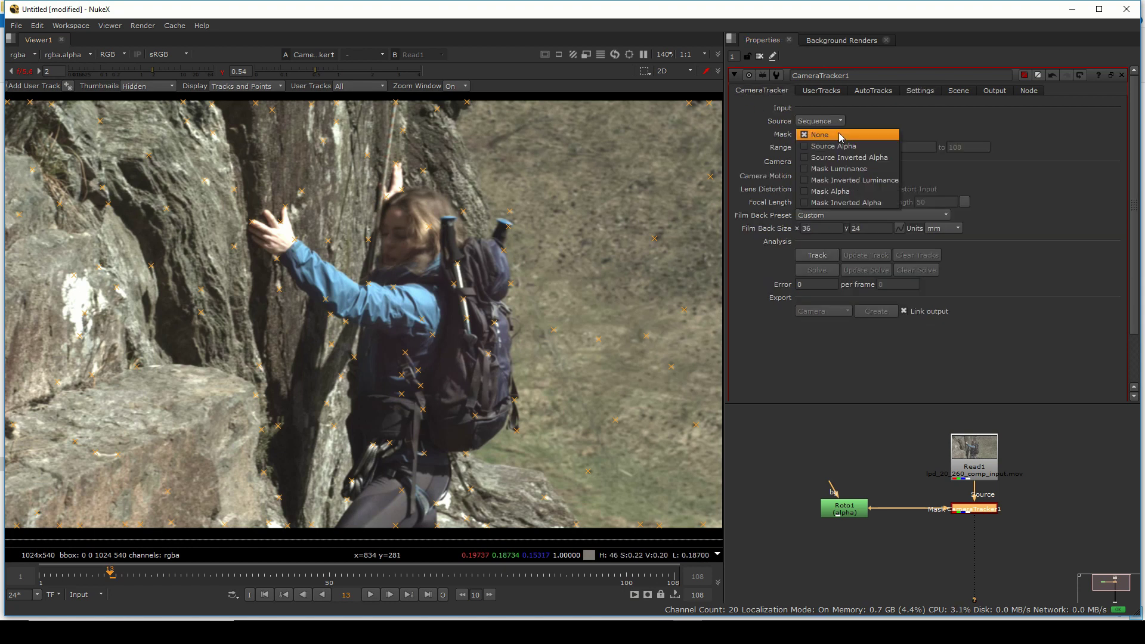
click(868, 192)
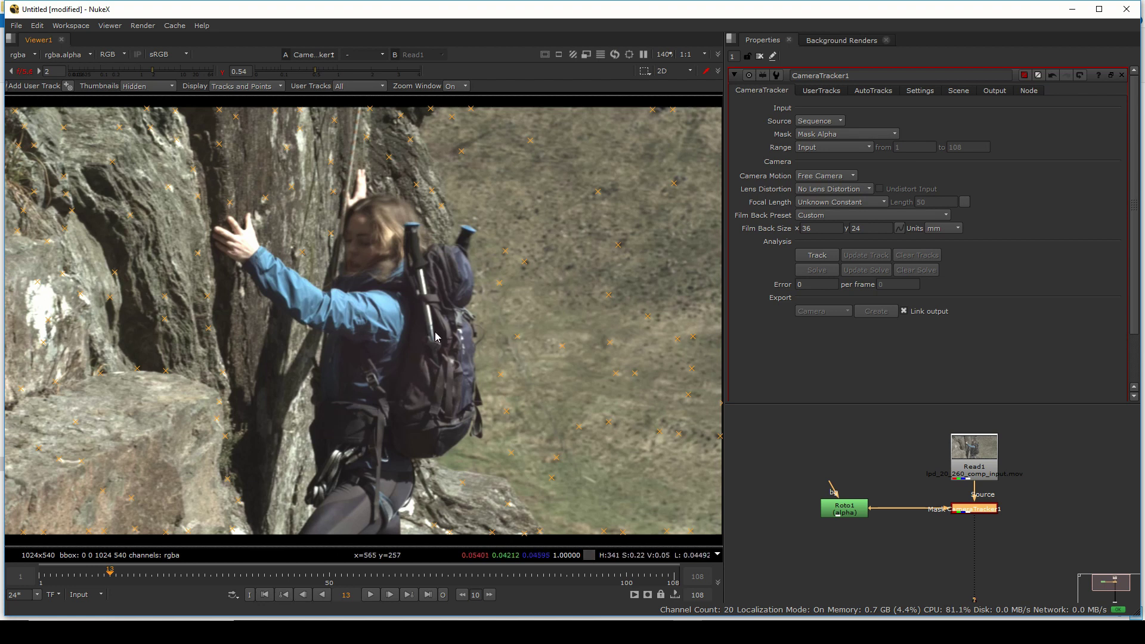
scroll(434, 331, down, 3)
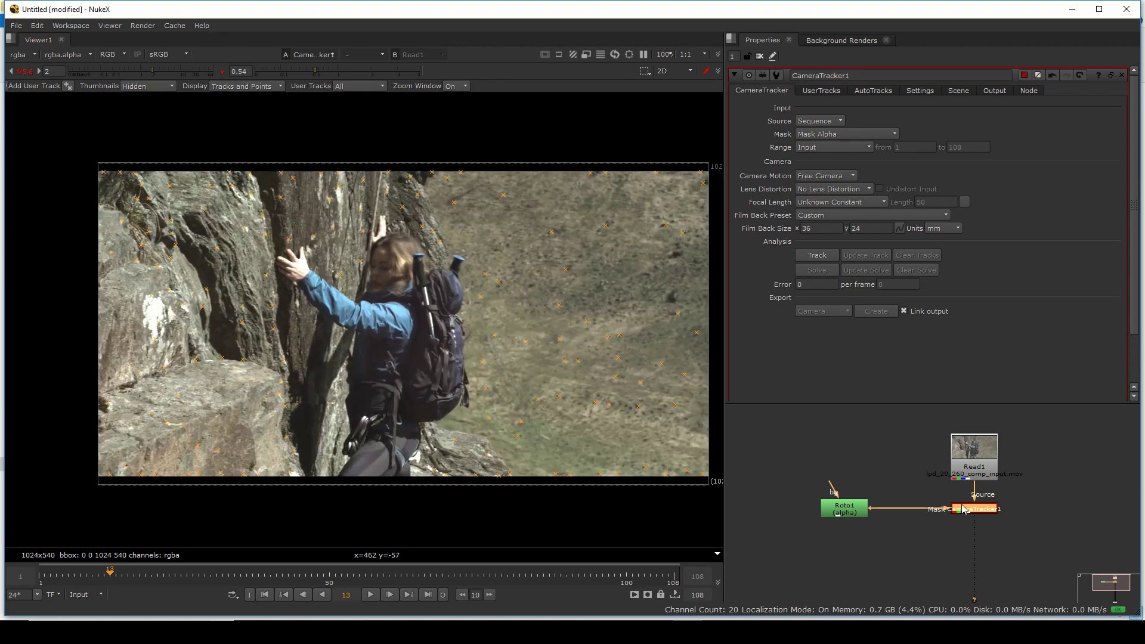
Set the CameraTracker's number of features to 300 and track the sequence.
click(924, 95)
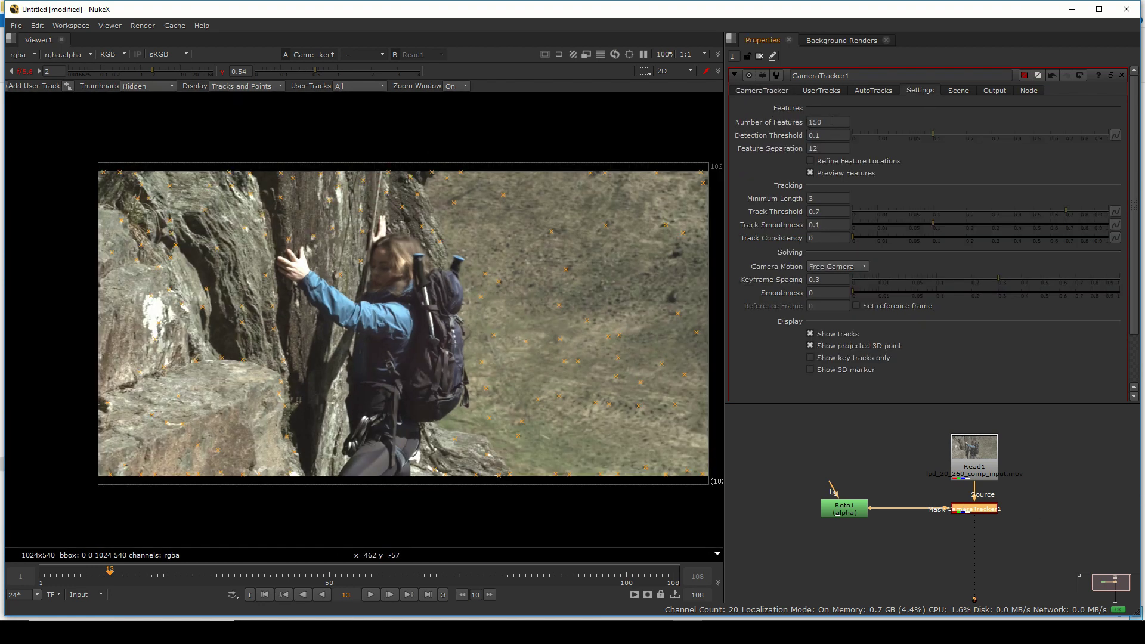
drag(841, 119, 759, 127)
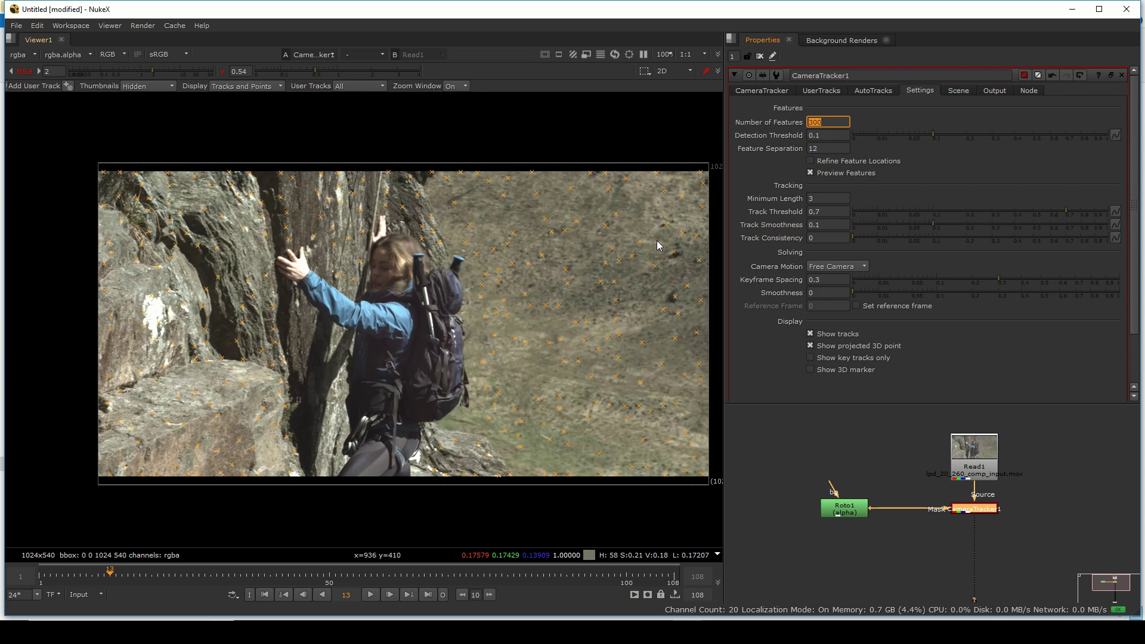
click(760, 92)
click(817, 256)
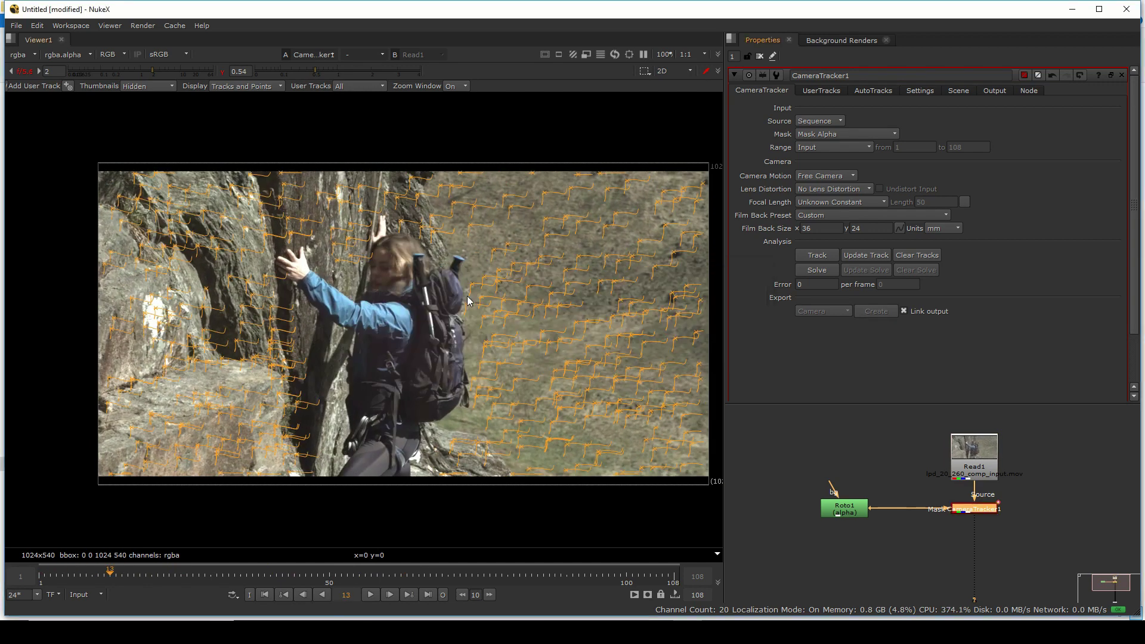
Scrub through the tracked shot, solve the camera and inspect the solved and unsolved points up close.
drag(164, 579, 455, 599)
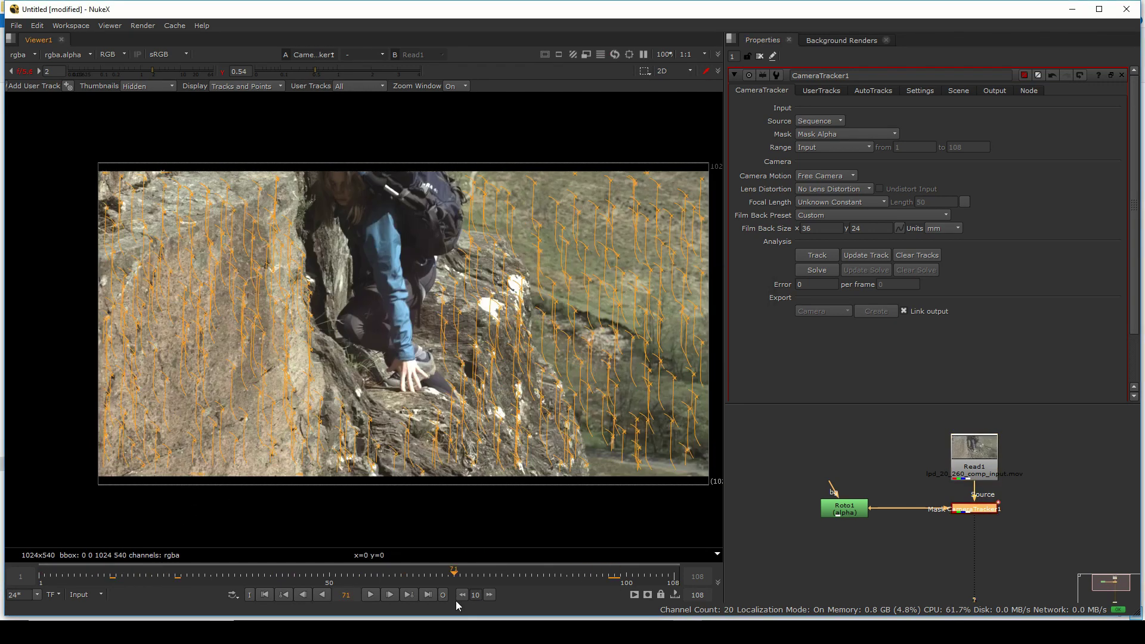
click(40, 577)
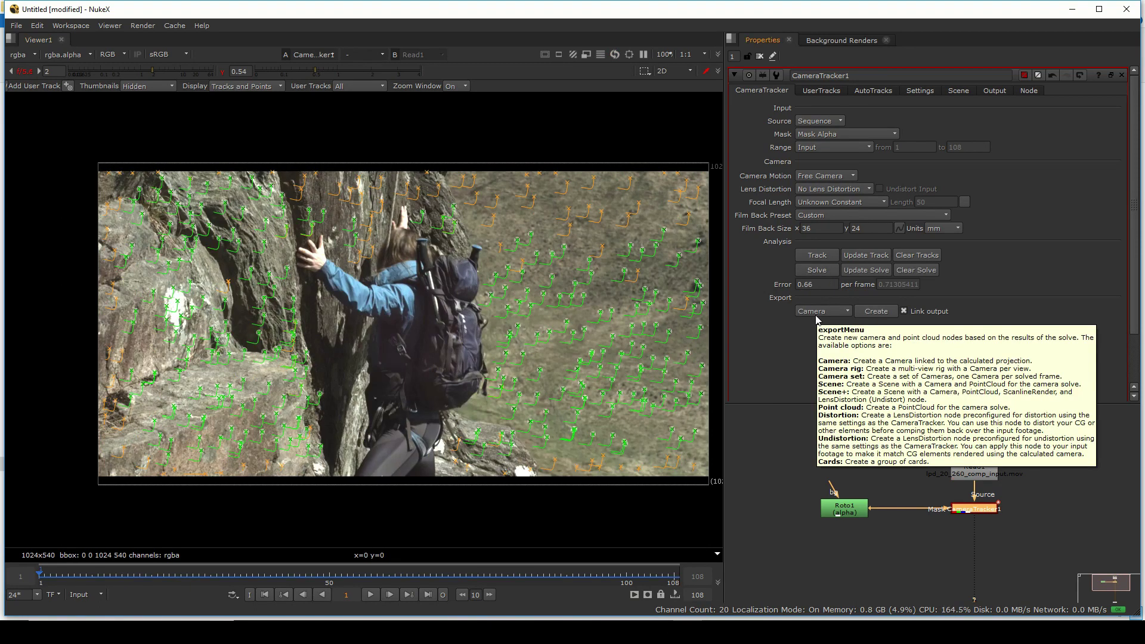
drag(248, 576, 169, 578)
scroll(495, 210, up, 4)
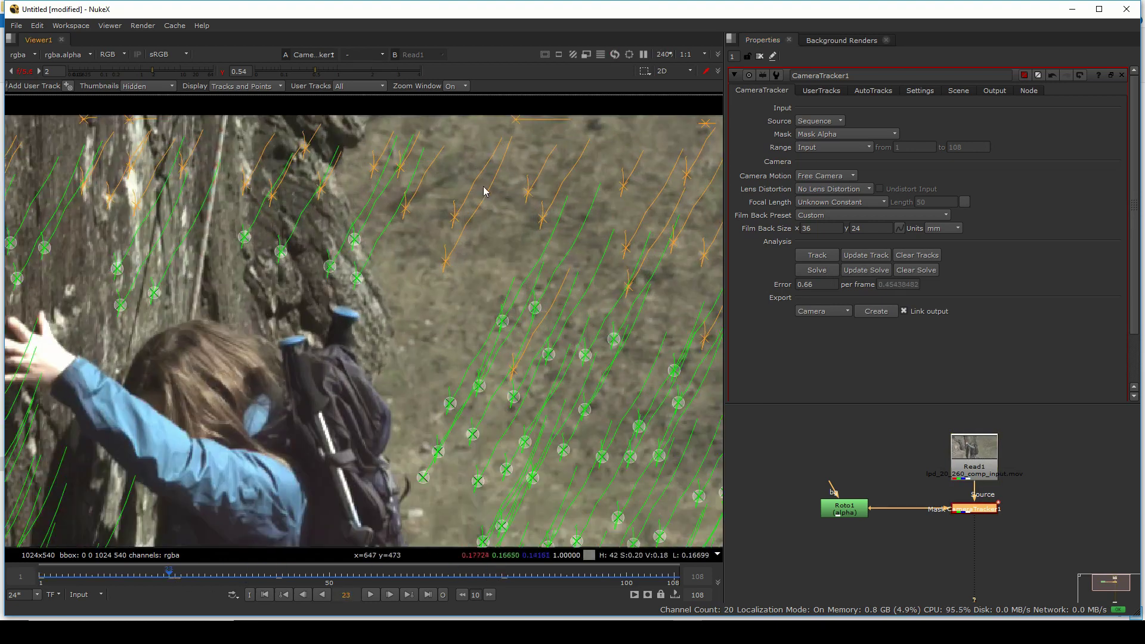
scroll(408, 305, down, 2)
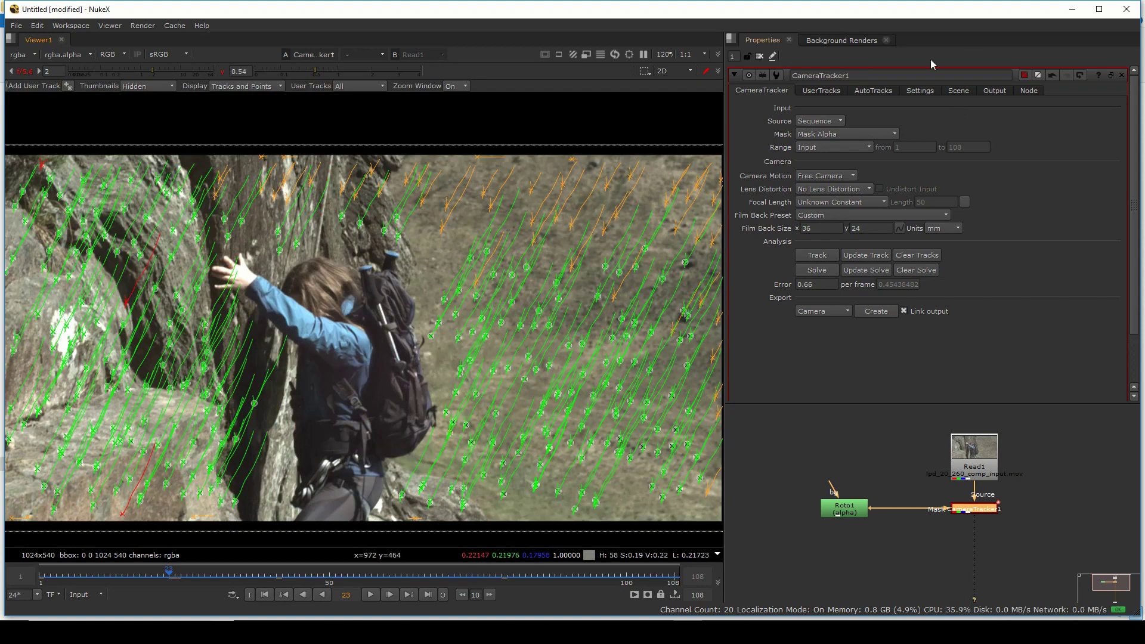
Delete the rejected and unsolved auto-tracks, then scrub the shot to check the remaining tracks and the solve error.
click(873, 91)
scroll(943, 300, down, 2)
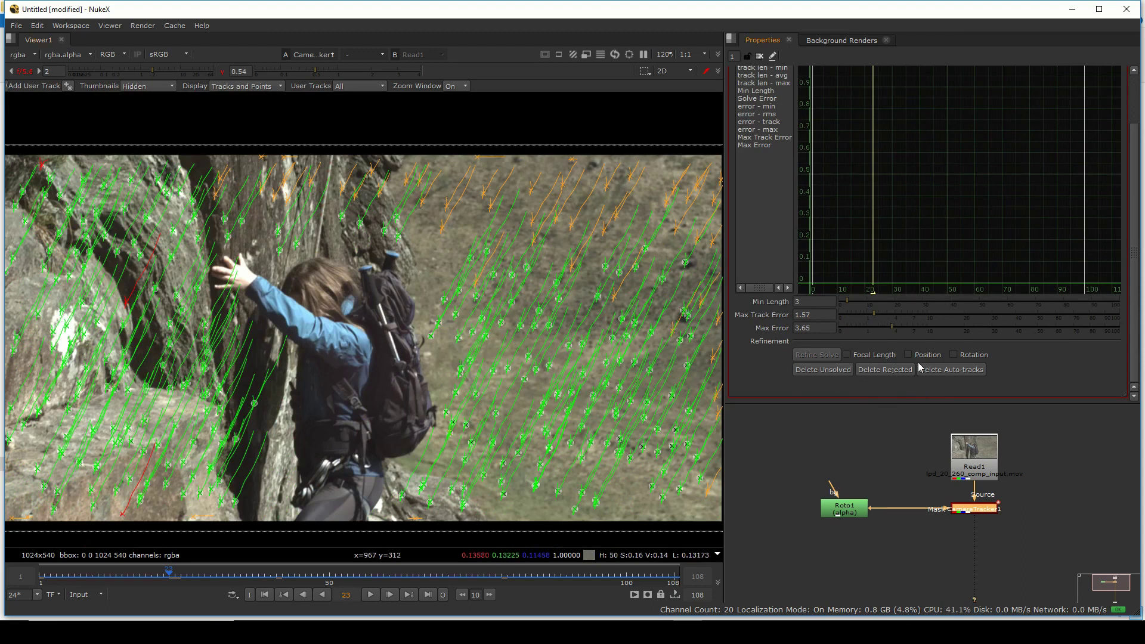
scroll(405, 301, down, 3)
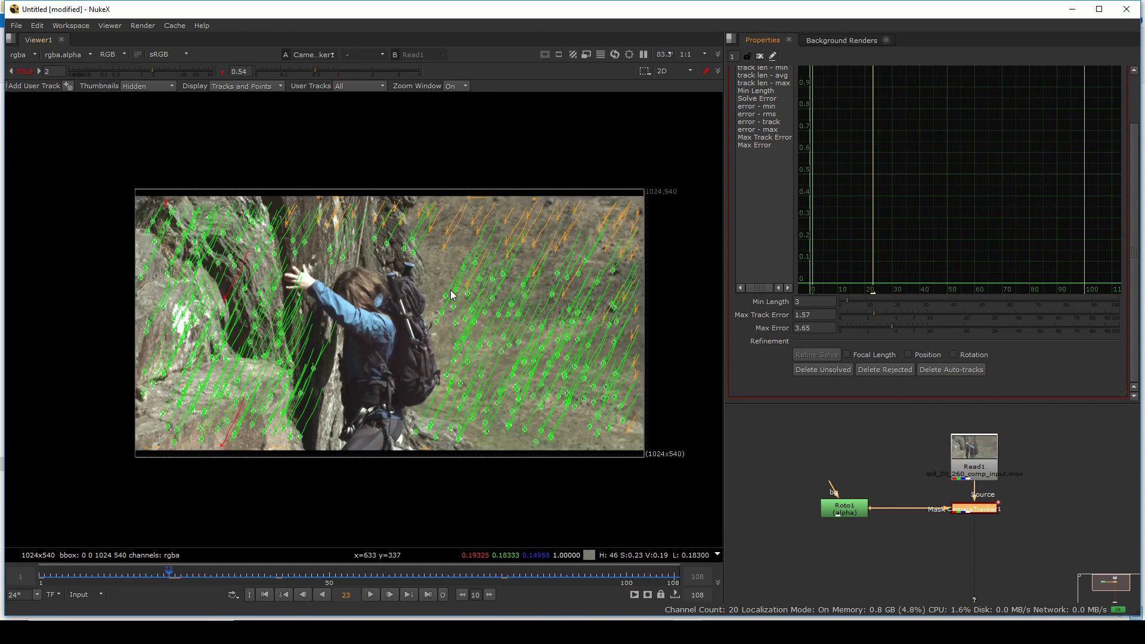
scroll(405, 301, up, 1)
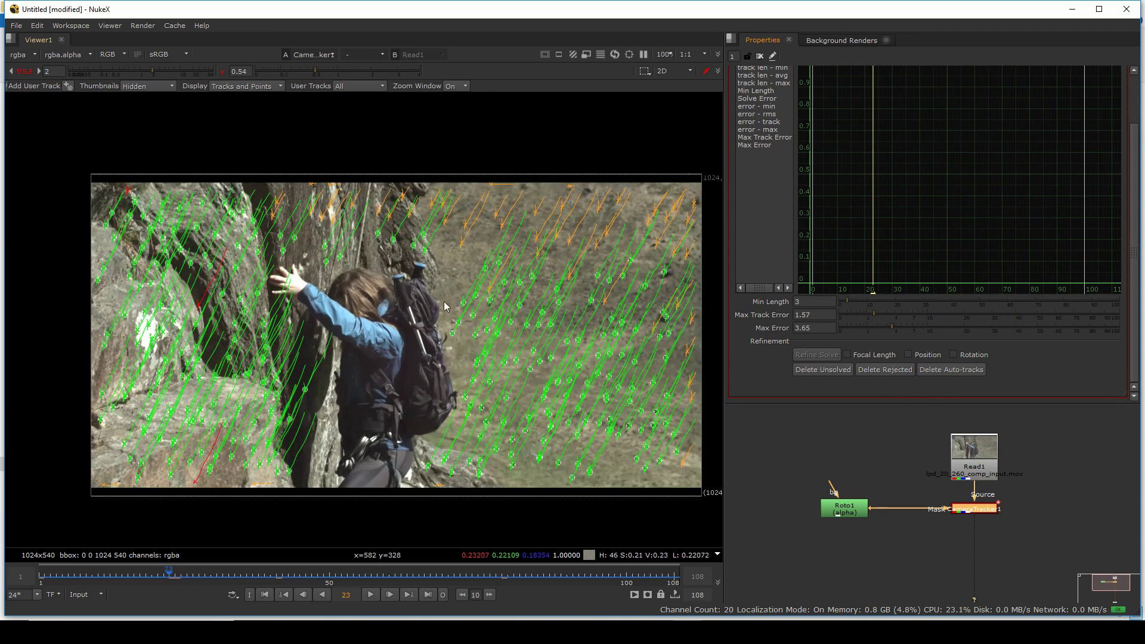
click(885, 369)
click(550, 330)
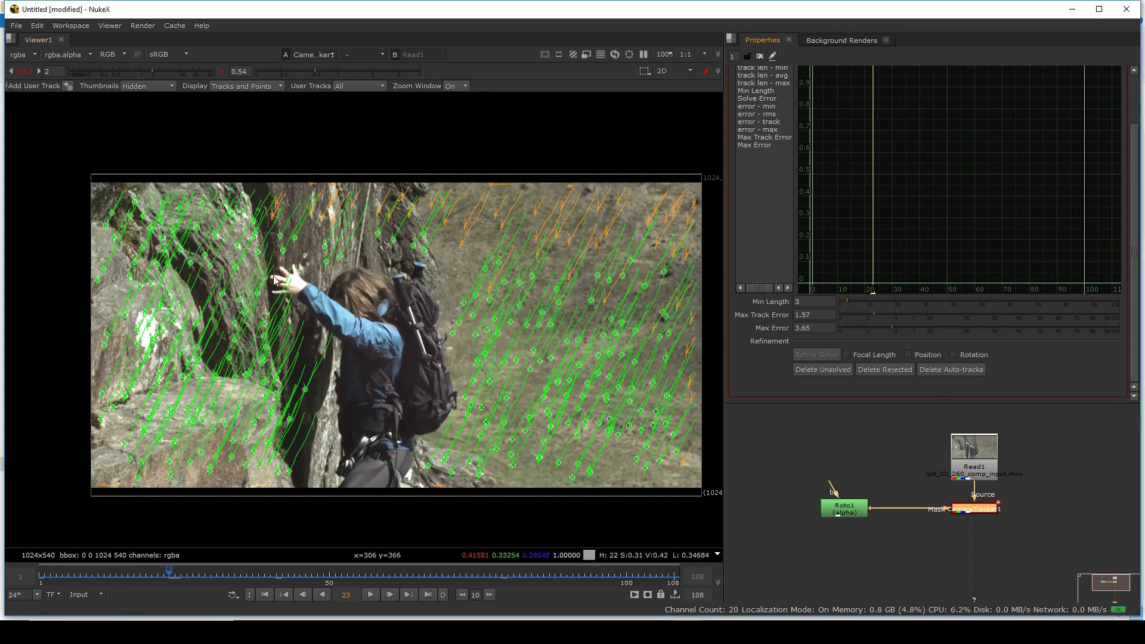
click(823, 369)
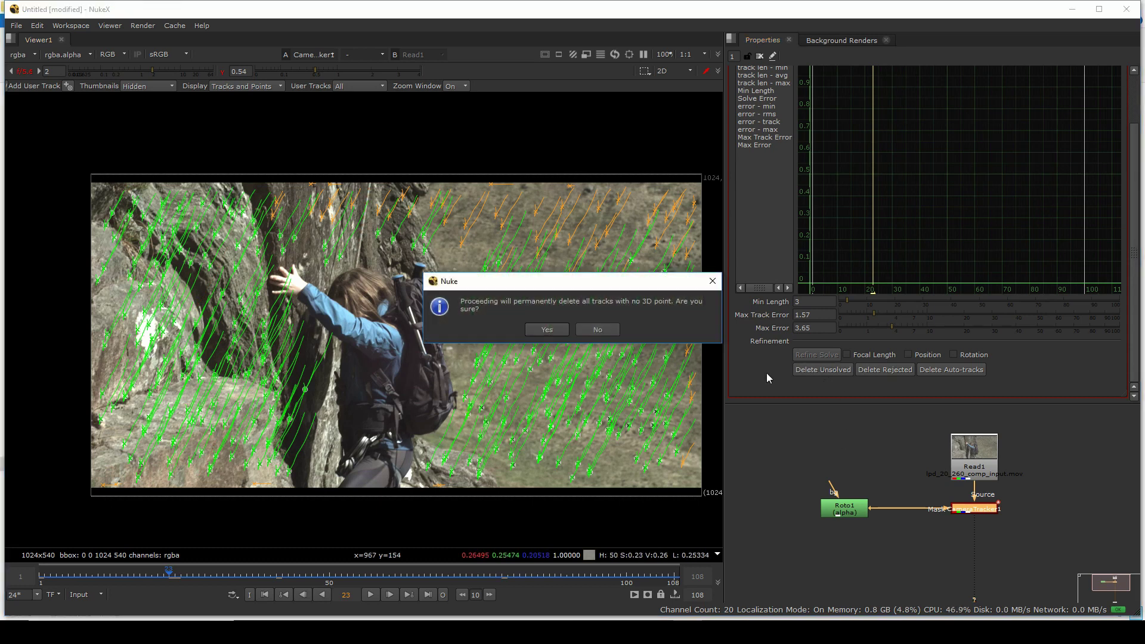
click(551, 330)
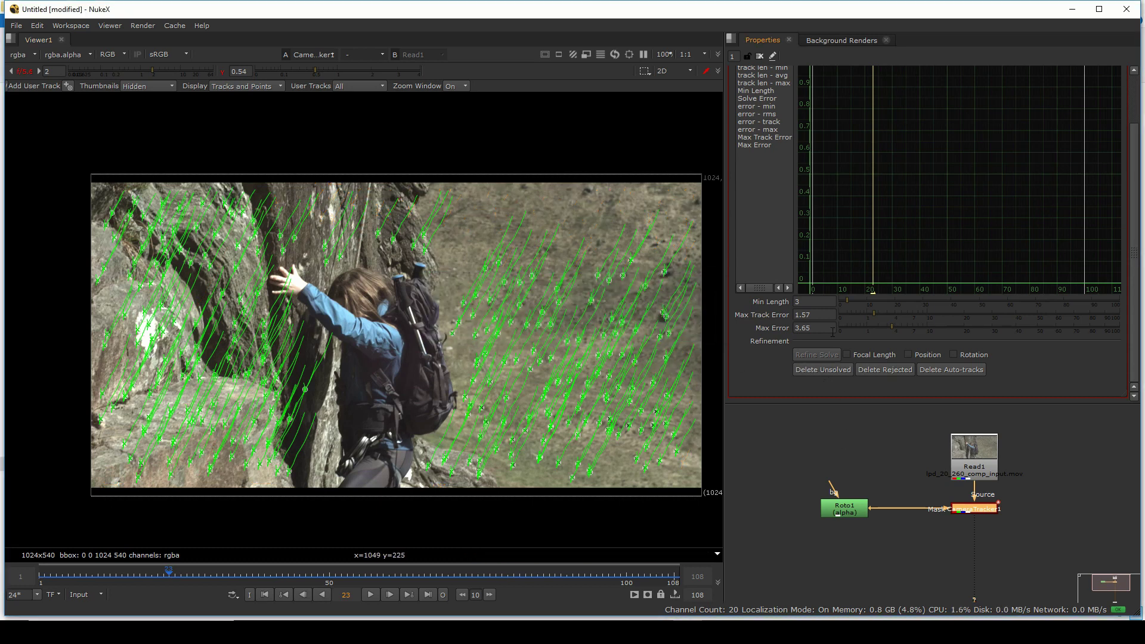
scroll(858, 322, up, 2)
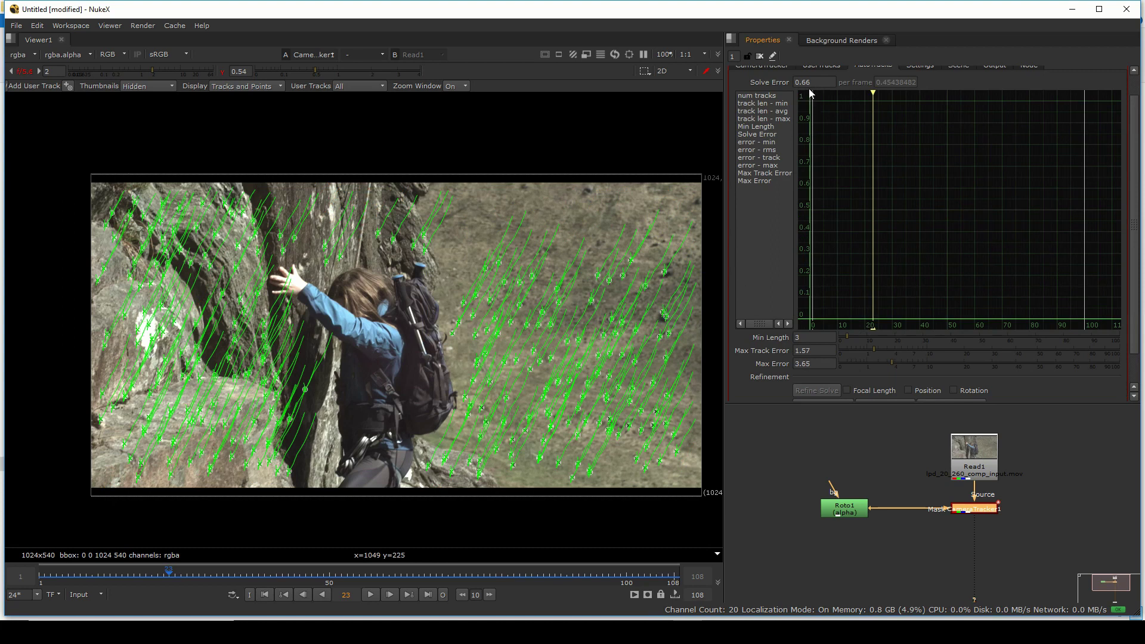
click(789, 531)
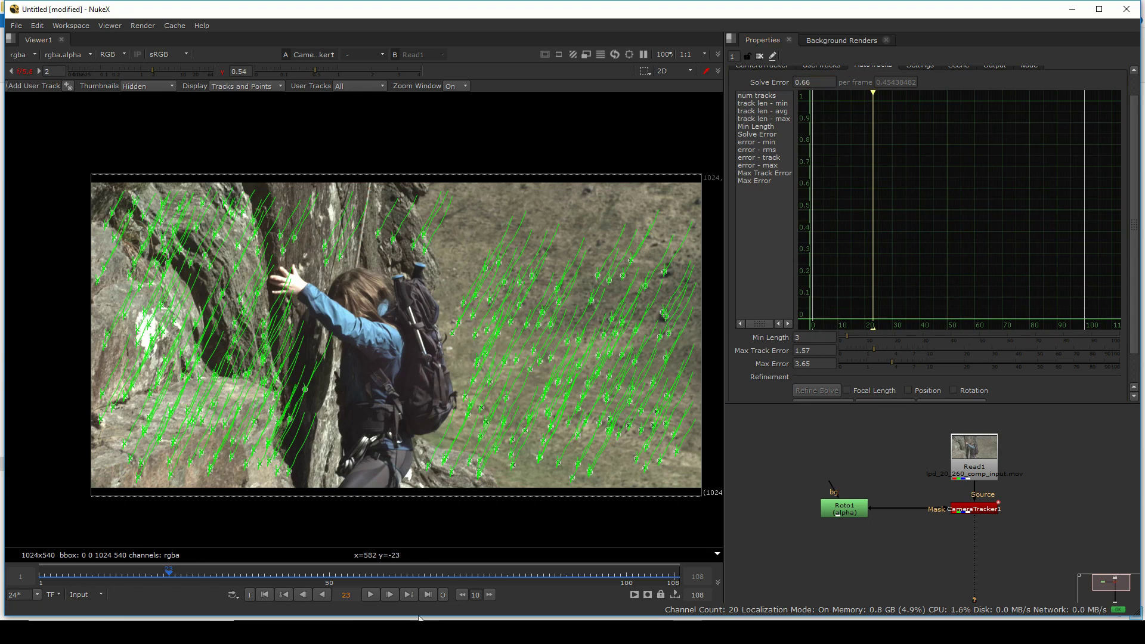
drag(448, 576, 578, 586)
drag(255, 592, 152, 594)
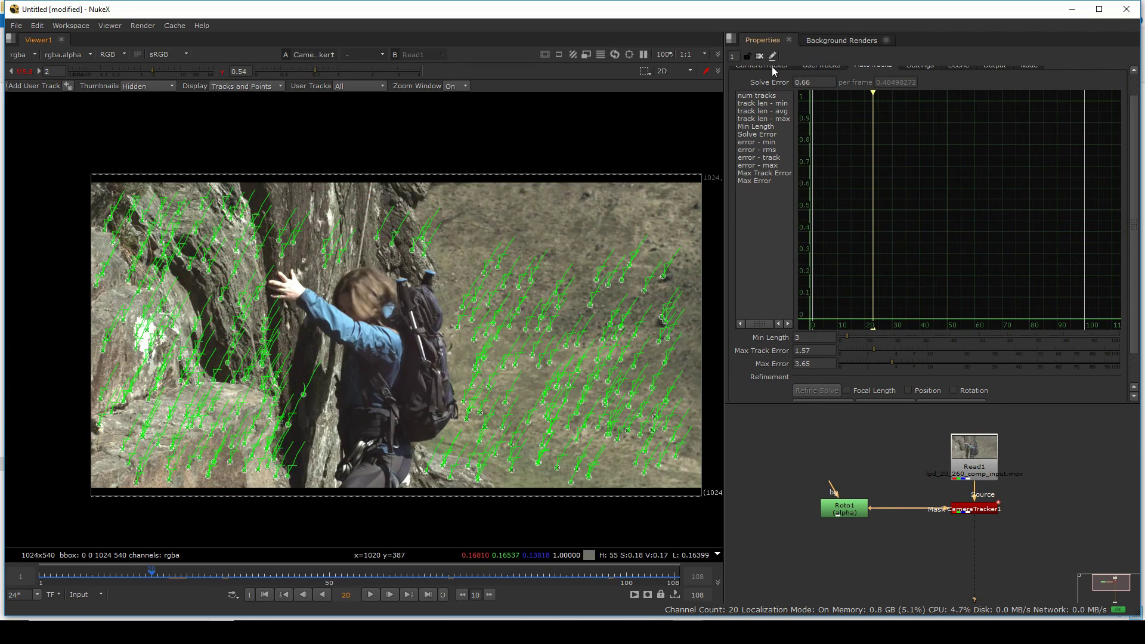
Export the camera solve as a Scene with linked output.
scroll(772, 71, up, 2)
click(764, 89)
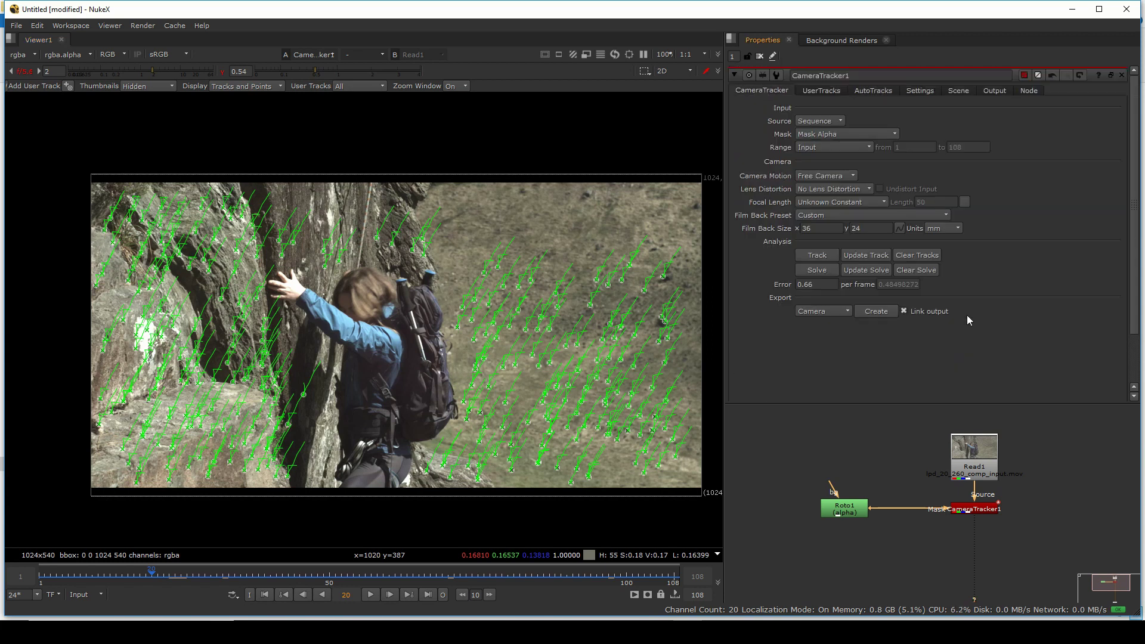
click(829, 312)
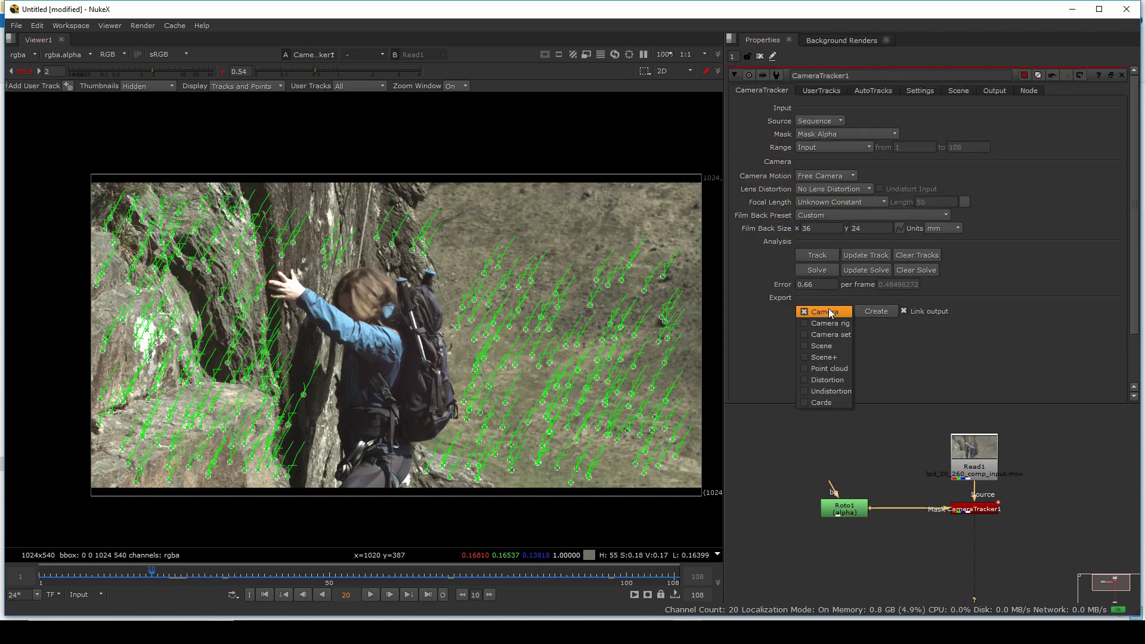
click(832, 348)
click(876, 312)
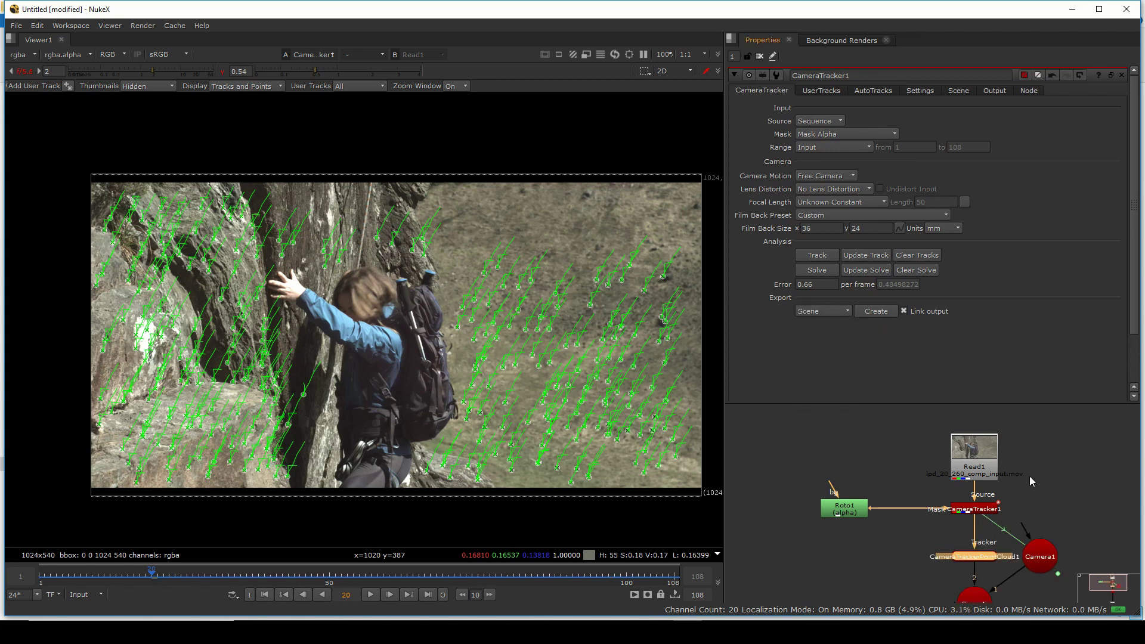
Expand the node graph to full window and spread the Camera1 and Scene1 nodes away from the tracker nodes.
drag(1029, 476, 922, 427)
key(space)
drag(850, 445, 442, 248)
scroll(517, 320, up, 3)
drag(517, 321, 658, 338)
drag(292, 381, 464, 410)
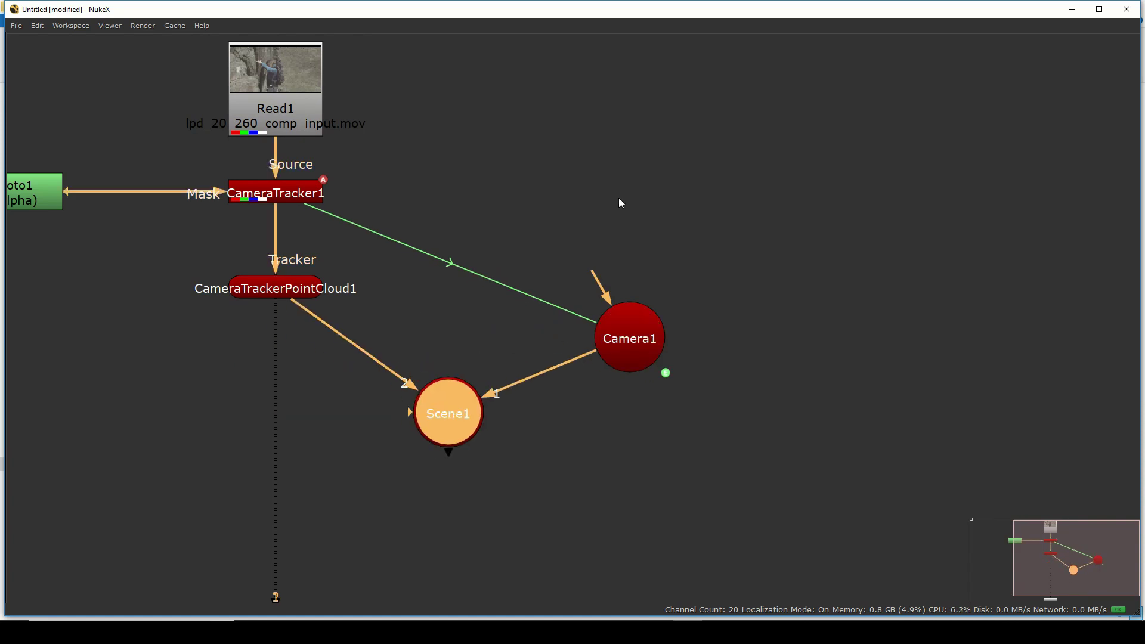
Disconnect CameraTrackerPointCloud1 from Scene1 and move Scene1 and Camera1 together farther right of the tracker.
click(619, 197)
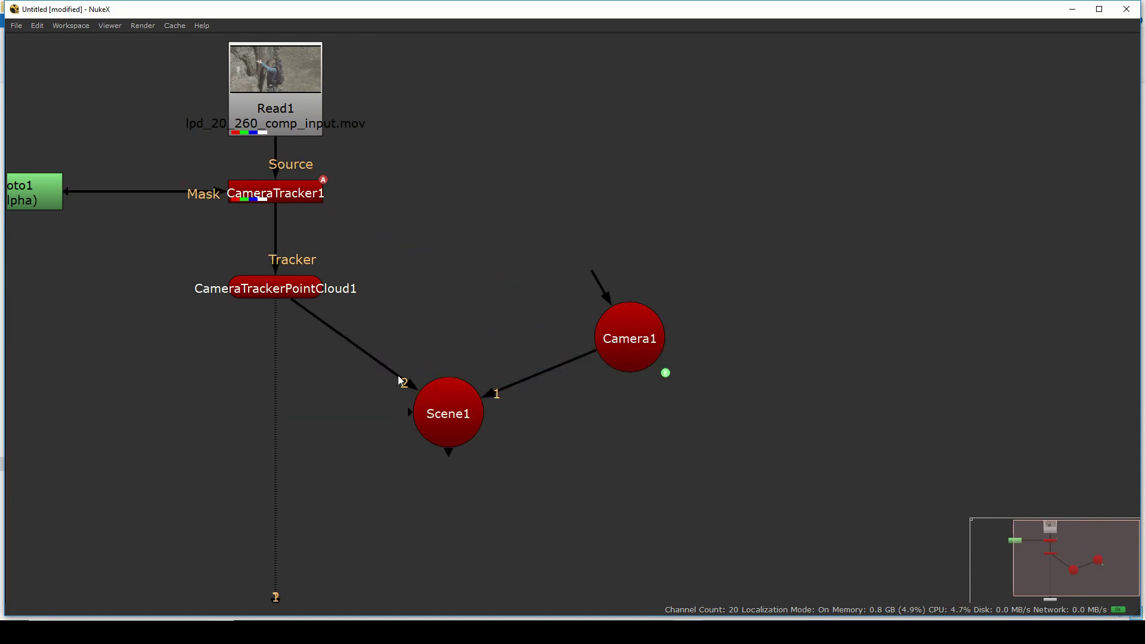
drag(433, 394, 481, 331)
drag(799, 233, 839, 339)
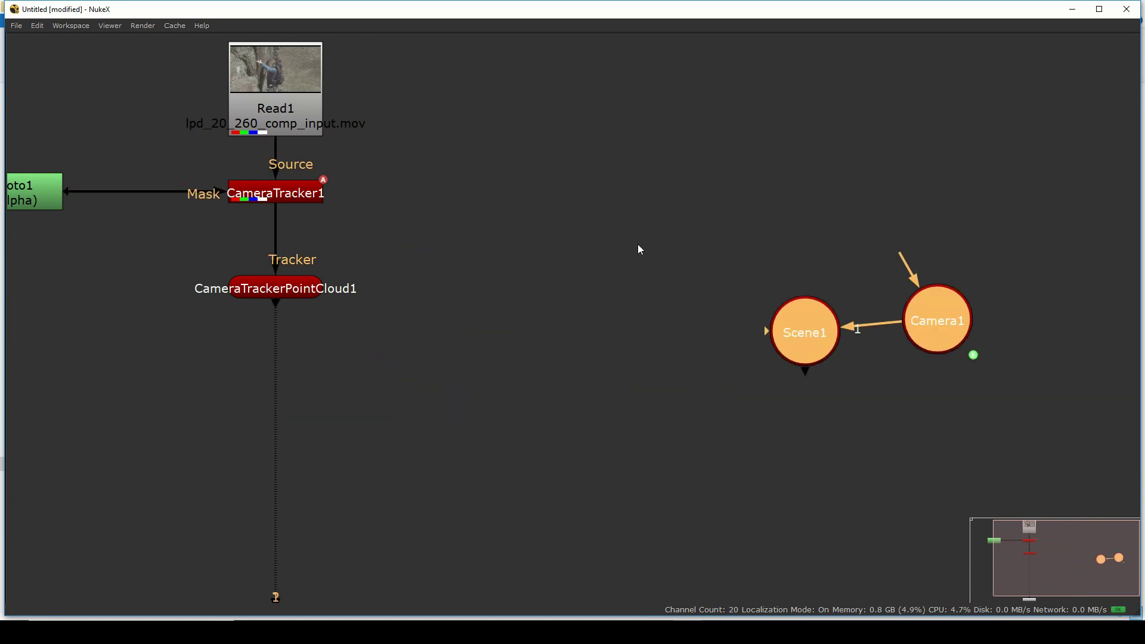
Move Read1 to the right of the tracker branch and route its CameraTracker source connection through a Dot above the tracker.
scroll(636, 243, down, 3)
drag(445, 78, 508, 95)
scroll(510, 94, up, 2)
drag(499, 191, 654, 160)
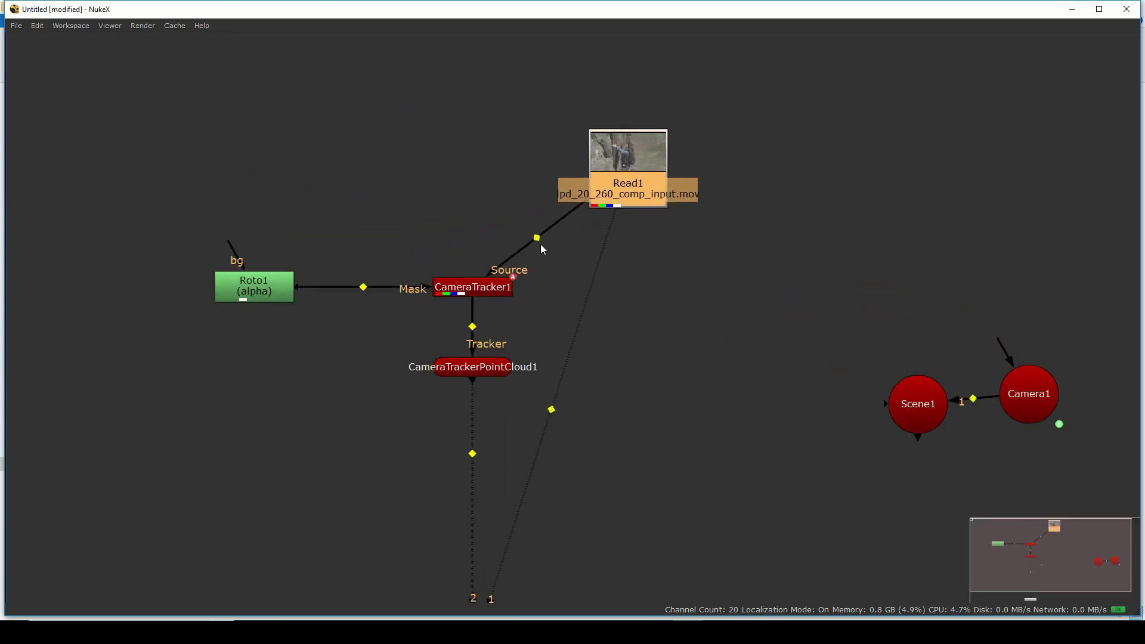
drag(537, 238, 472, 174)
scroll(653, 188, down, 1)
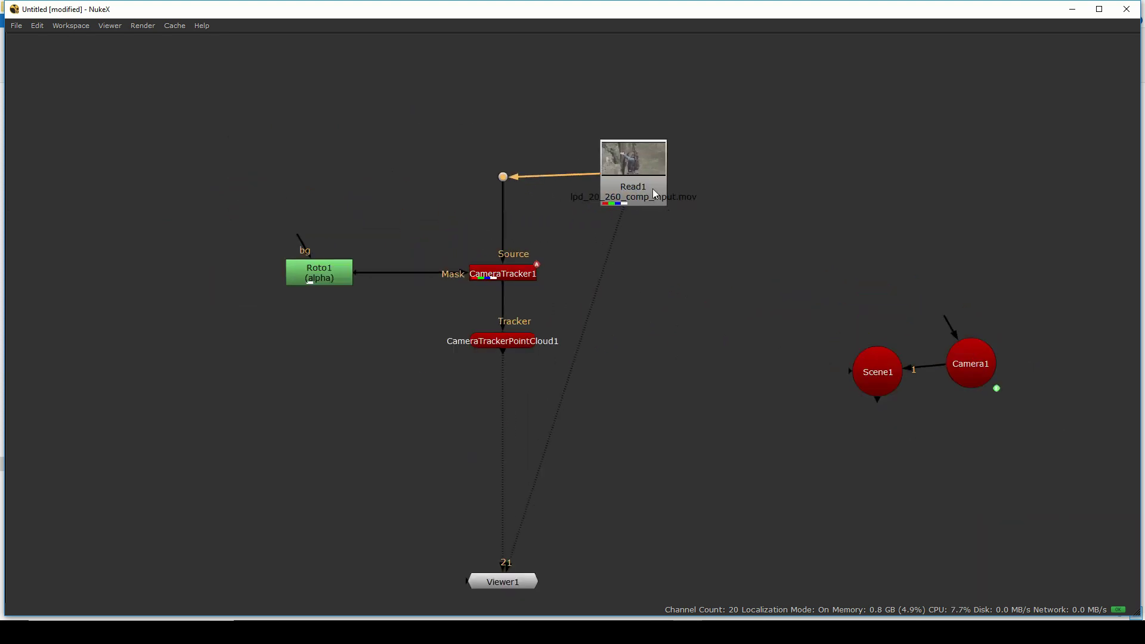
Move Read1 farther right of the tracker branch, level with the Dot above CameraTracker1.
drag(643, 168, 692, 171)
scroll(609, 195, down, 1)
drag(540, 303, 456, 285)
scroll(460, 286, up, 2)
drag(512, 177, 430, 231)
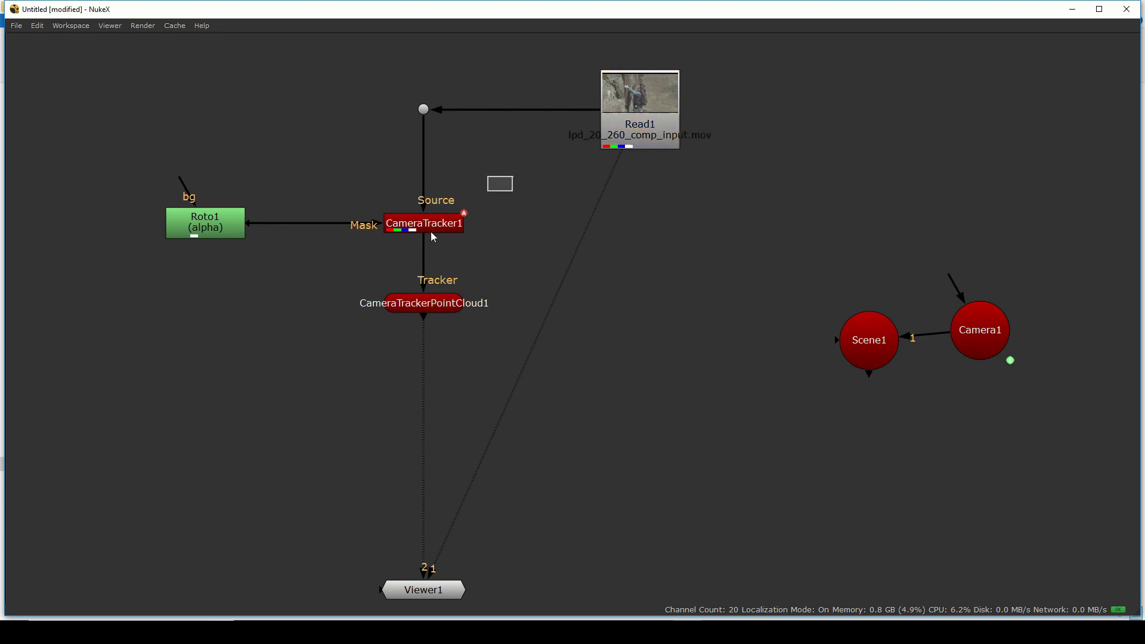
click(665, 109)
scroll(875, 425, down, 2)
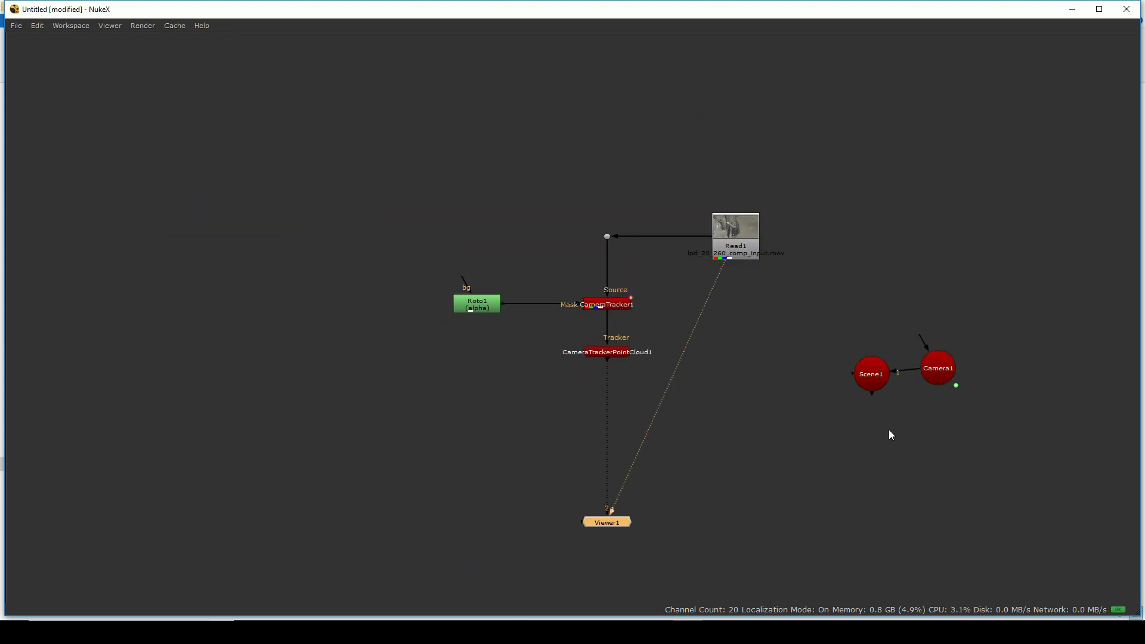
Restore the full workspace layout from the expanded node graph and close the CameraTracker1 properties.
key(space)
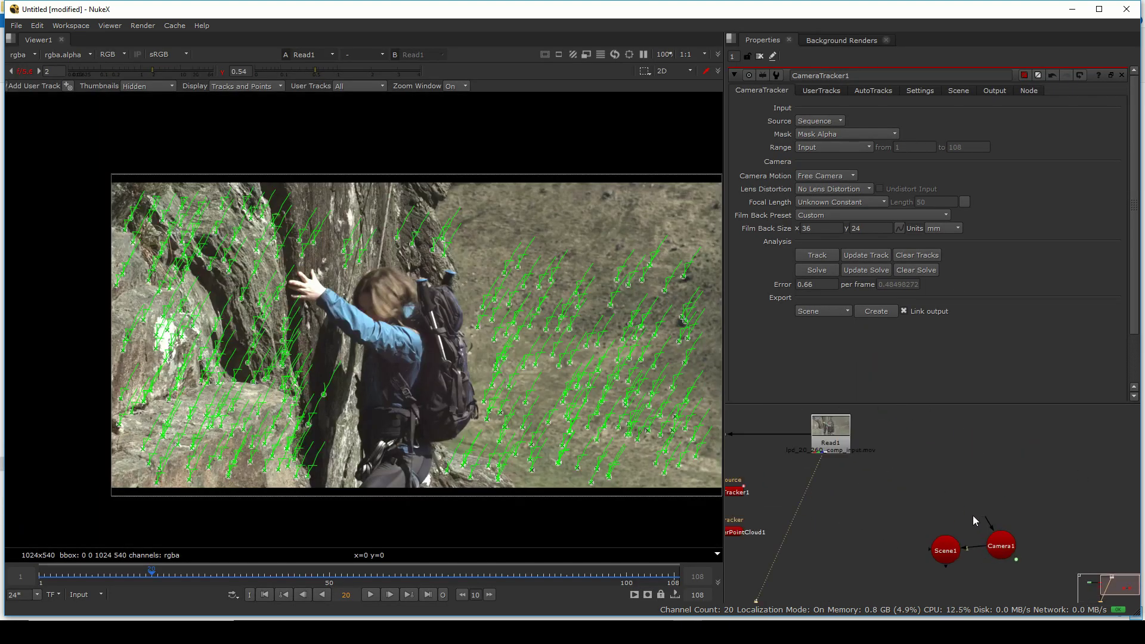
drag(811, 430, 874, 435)
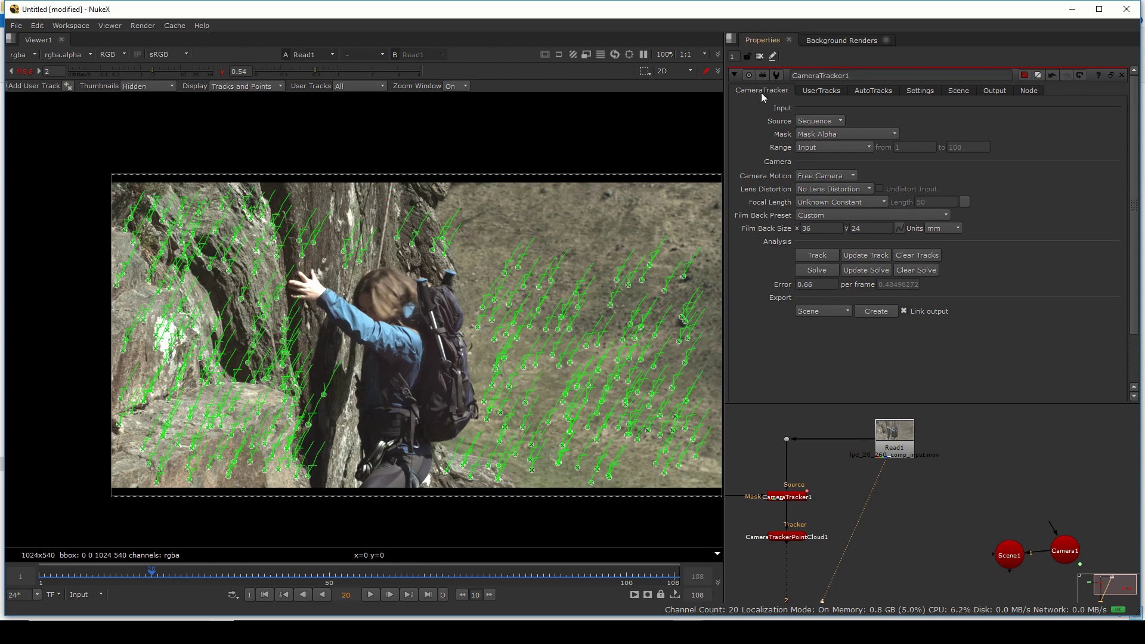
click(759, 56)
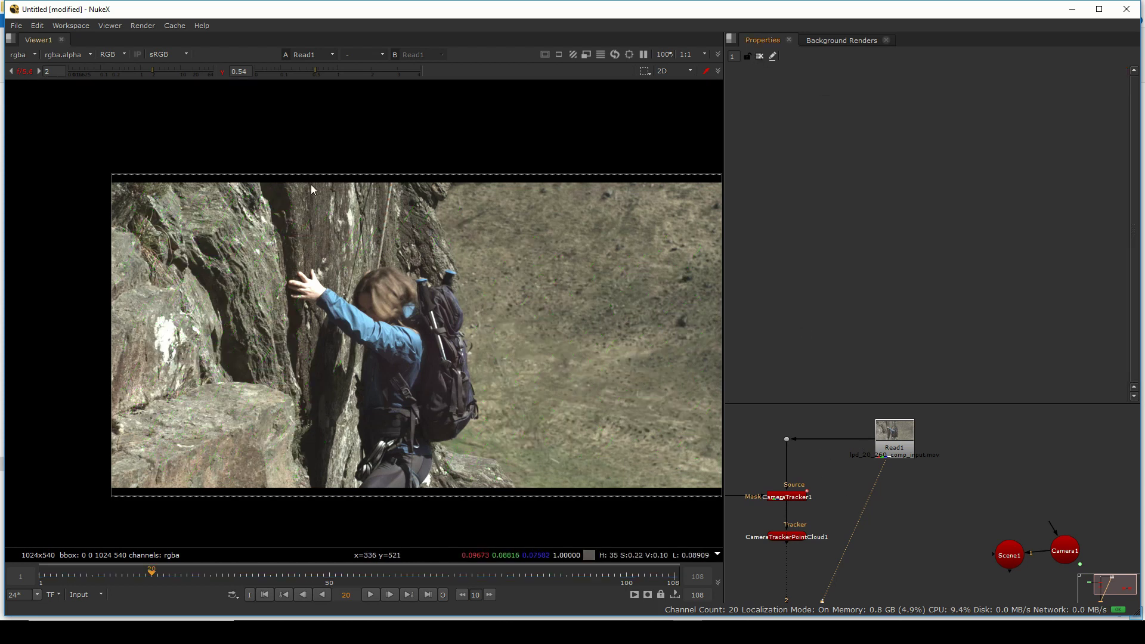
Play the climber footage and step back through its opening frames to frame 3, examining the wire above the climber.
click(370, 595)
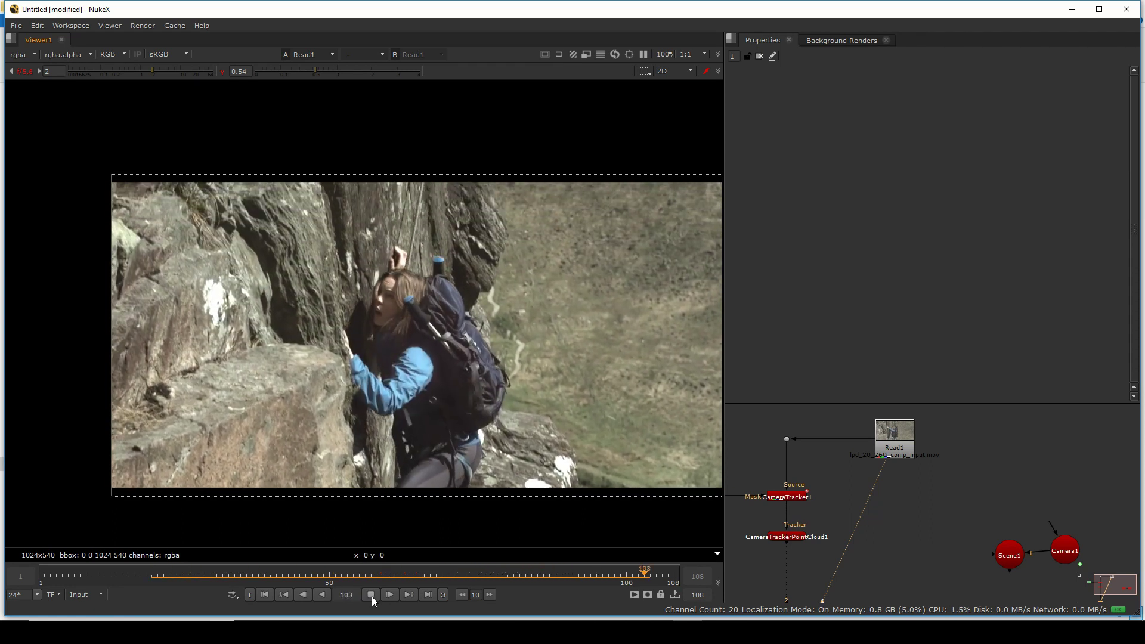
click(371, 595)
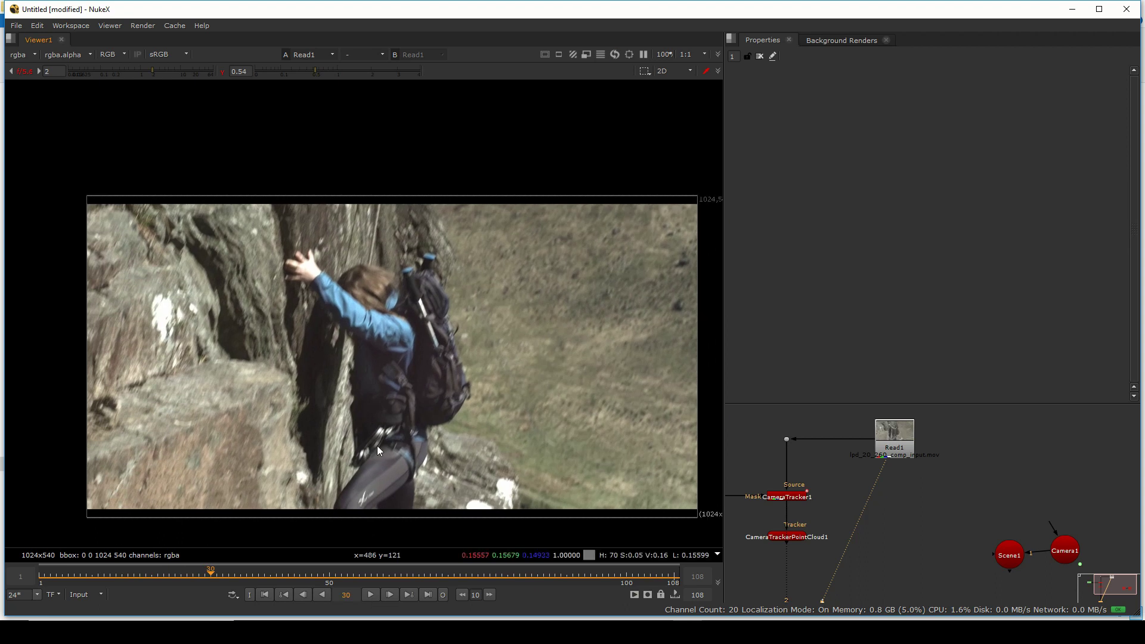
drag(168, 579, 113, 581)
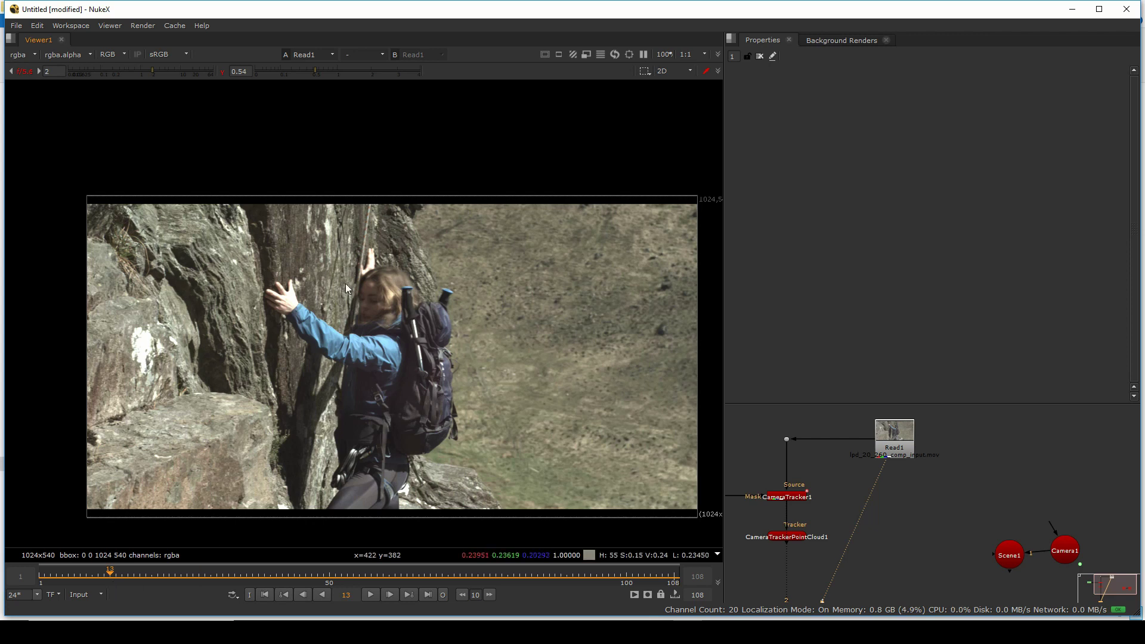
scroll(334, 272, up, 2)
key(Left)
key(Left)
key(Left)
key(Left)
key(Left)
key(Left)
key(Left)
key(Left)
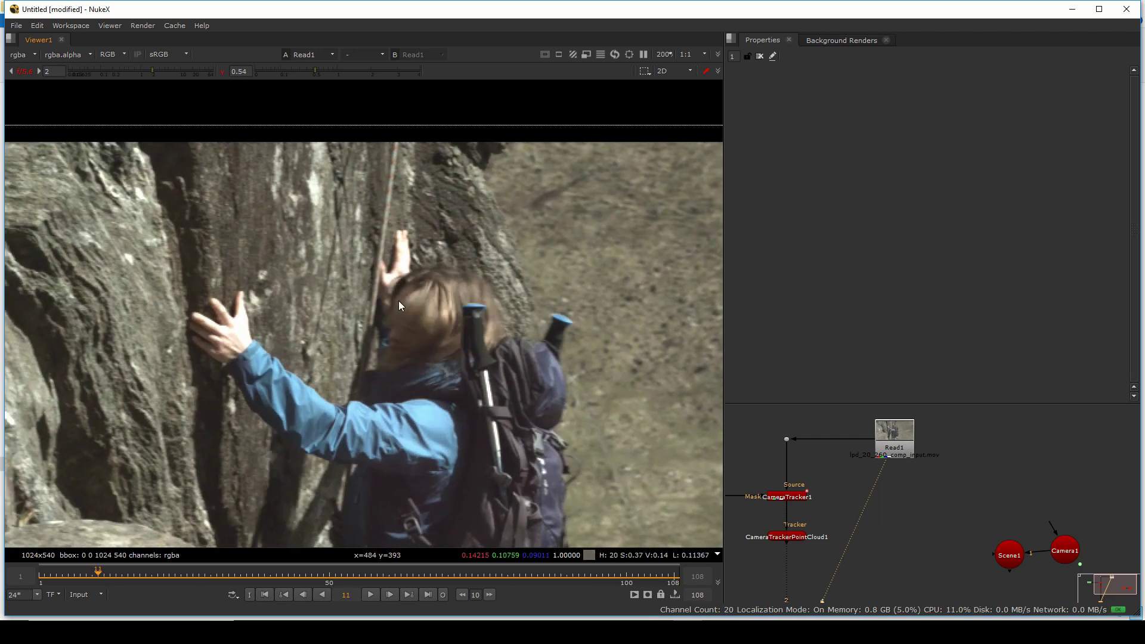
key(Left)
key(Left)
key(Left)
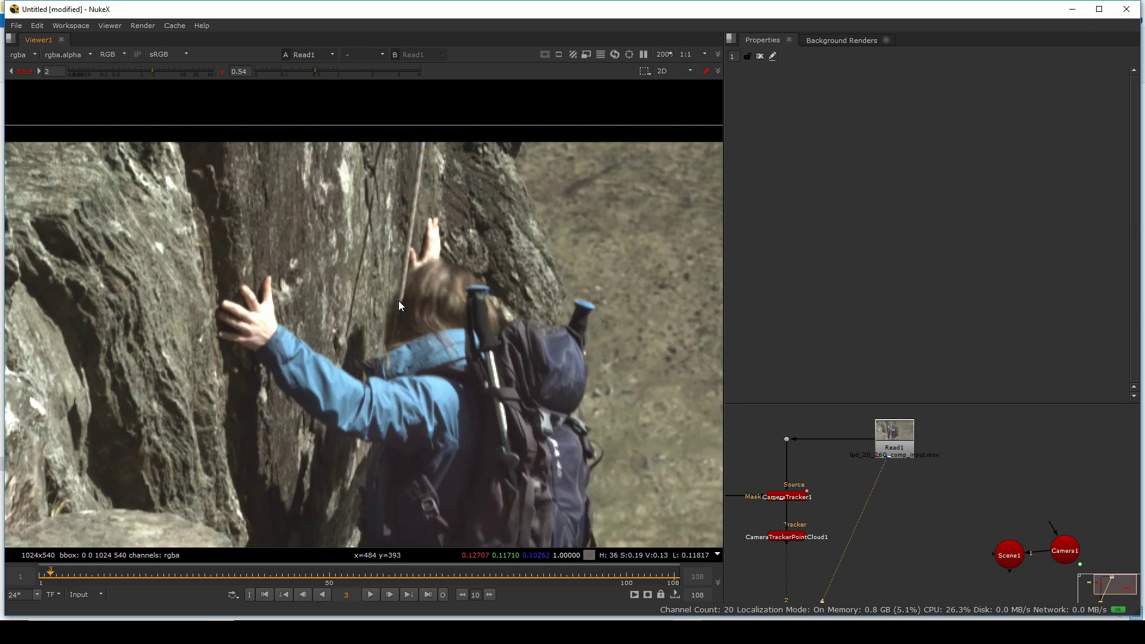
Step forward through the footage and settle on frame 21 to examine the wire against the rock.
key(Right)
key(Right)
key(Right)
key(Right)
key(Right)
key(Right)
key(Right)
key(Right)
key(Right)
key(Right)
key(Right)
key(Right)
key(Right)
key(Right)
key(Right)
key(Right)
key(Right)
key(Right)
key(Right)
key(Right)
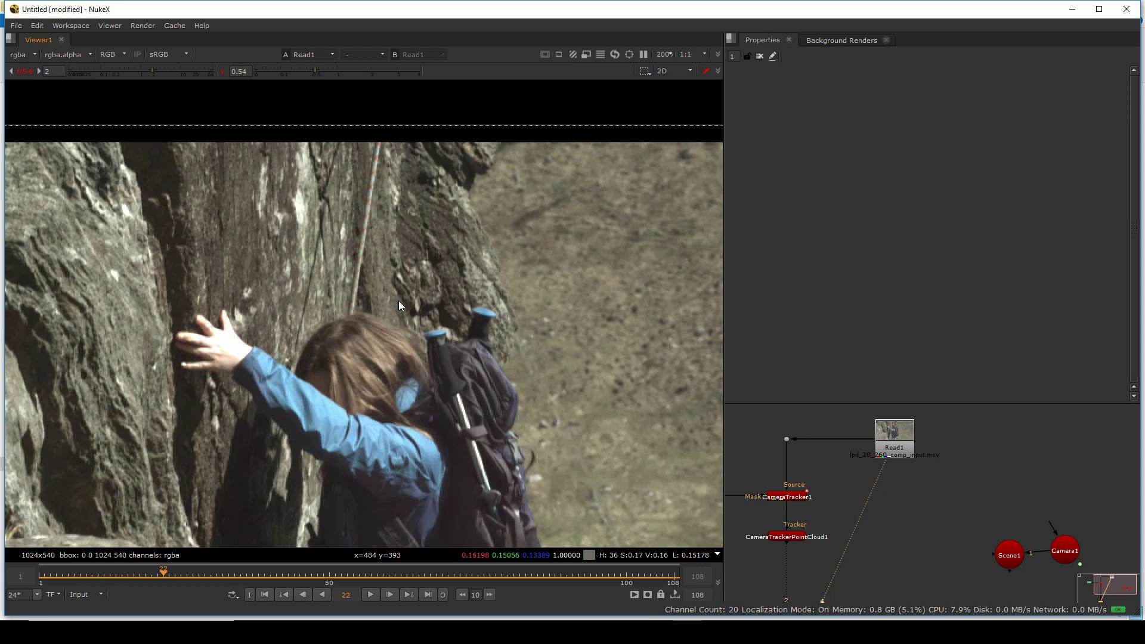
key(Left)
key(Left)
key(Right)
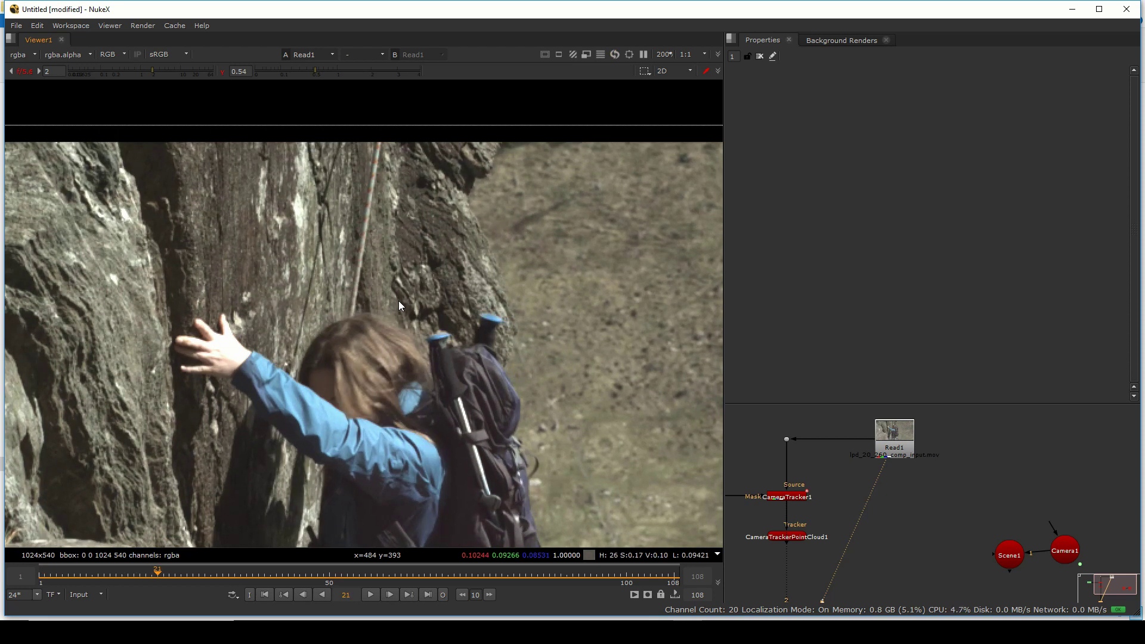
scroll(390, 353, down, 4)
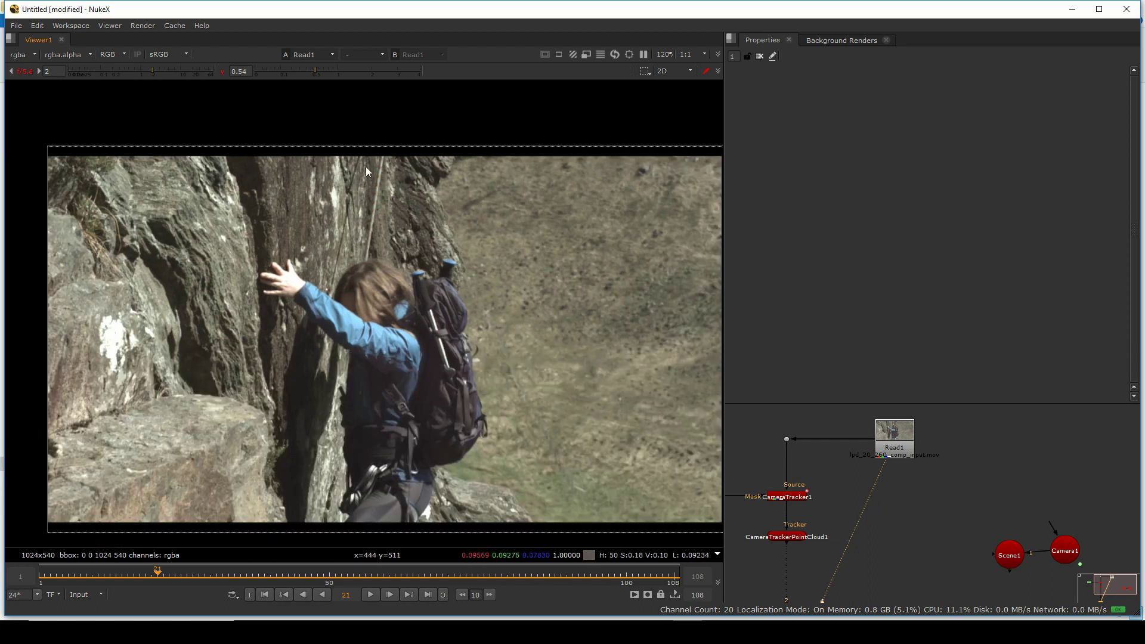
Switch to the wire_remove.nknc script, copy its Read2 node for wire.0001.exr, and return to the untitled script.
drag(328, 153, 554, 316)
drag(912, 448, 917, 471)
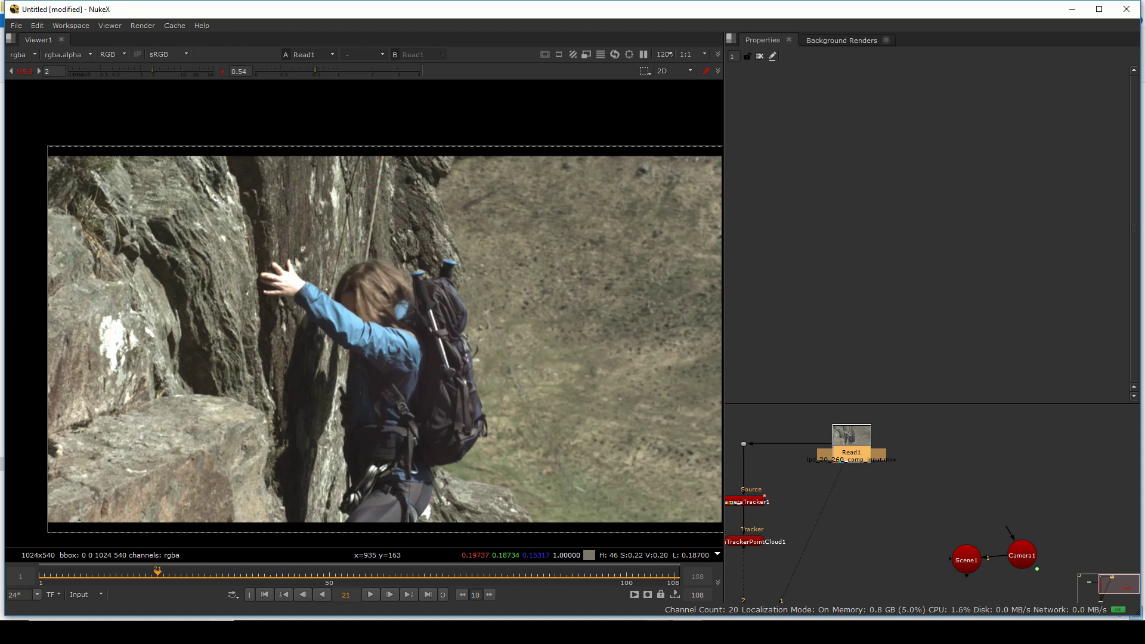
click(739, 581)
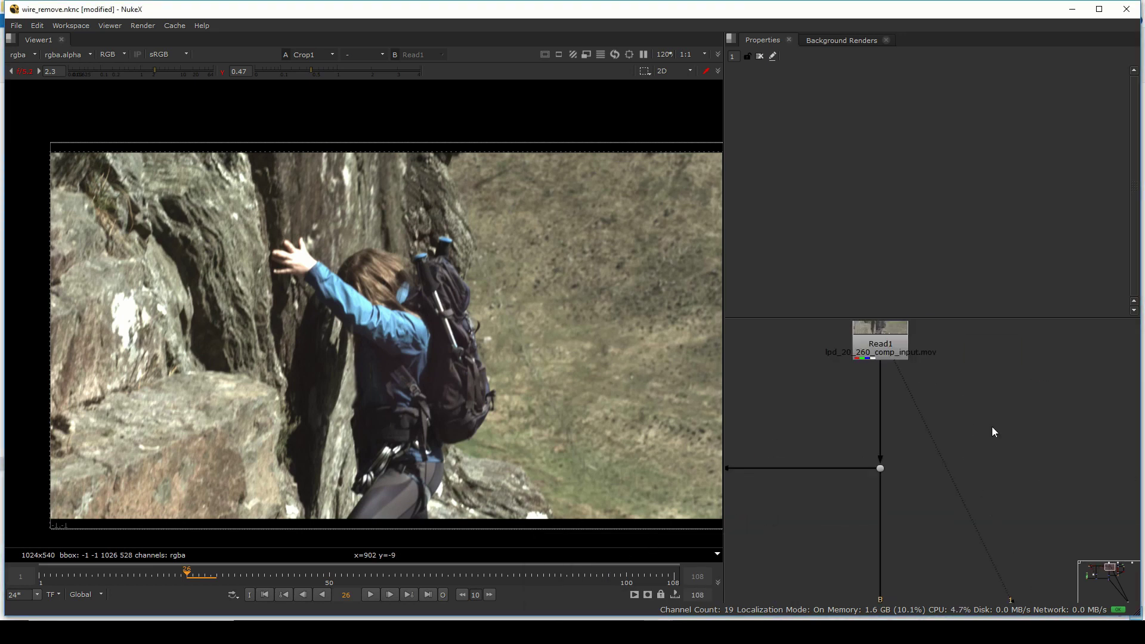
drag(846, 365, 861, 403)
scroll(860, 401, down, 3)
scroll(1014, 382, up, 2)
drag(1013, 382, 948, 399)
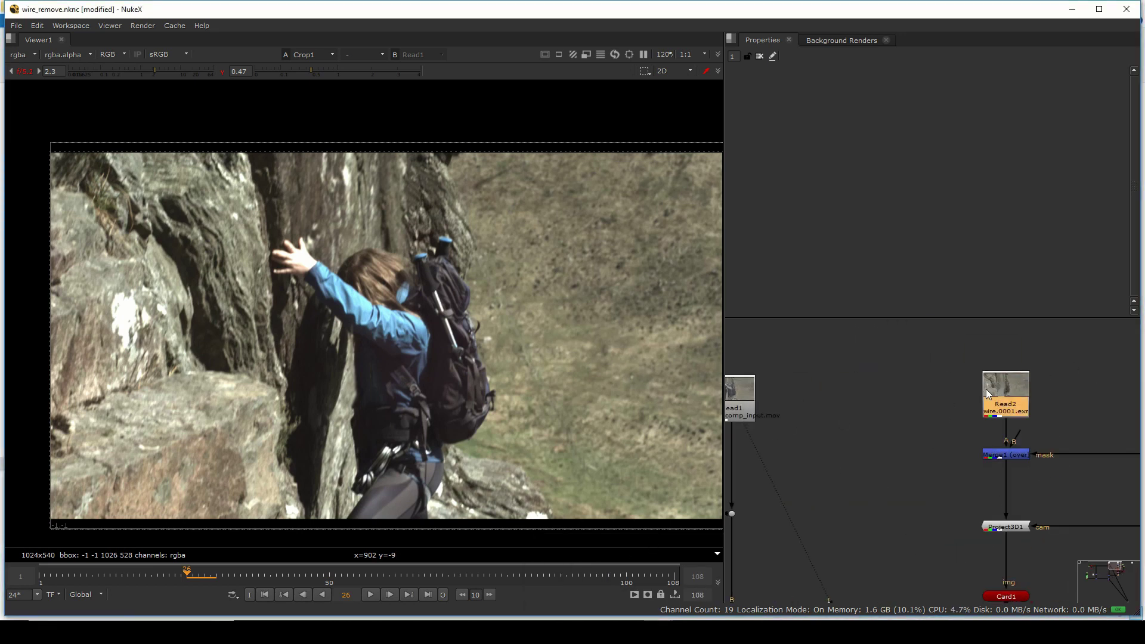
click(1072, 9)
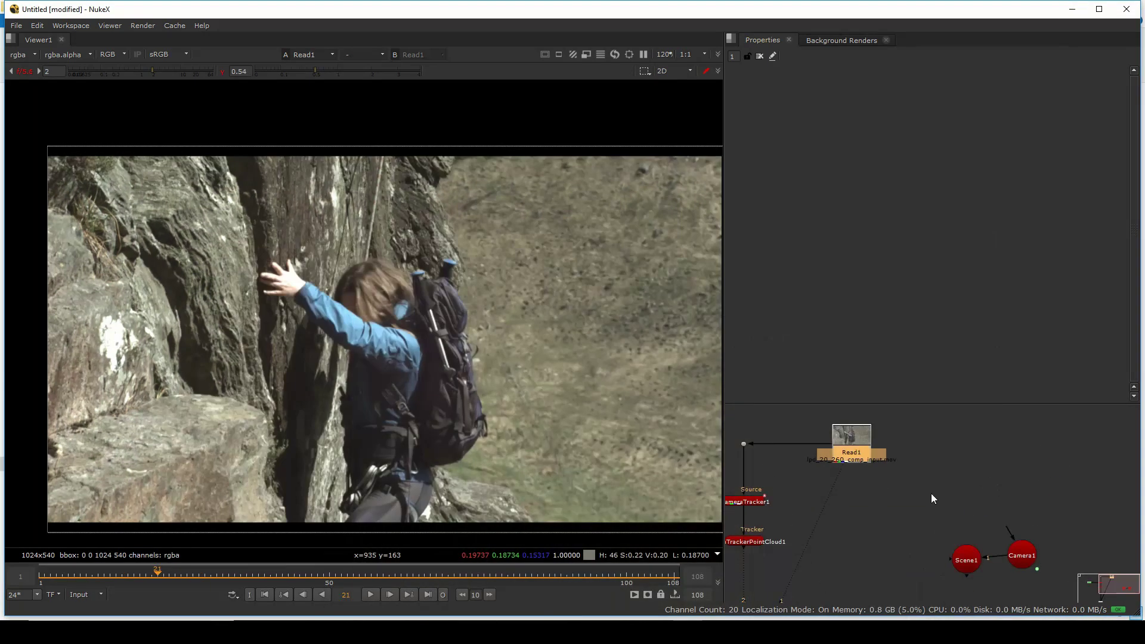
Paste the copied wire.0001.exr Read node to the right of Read1 and deselect it.
click(979, 445)
key(ctrl+v)
click(838, 453)
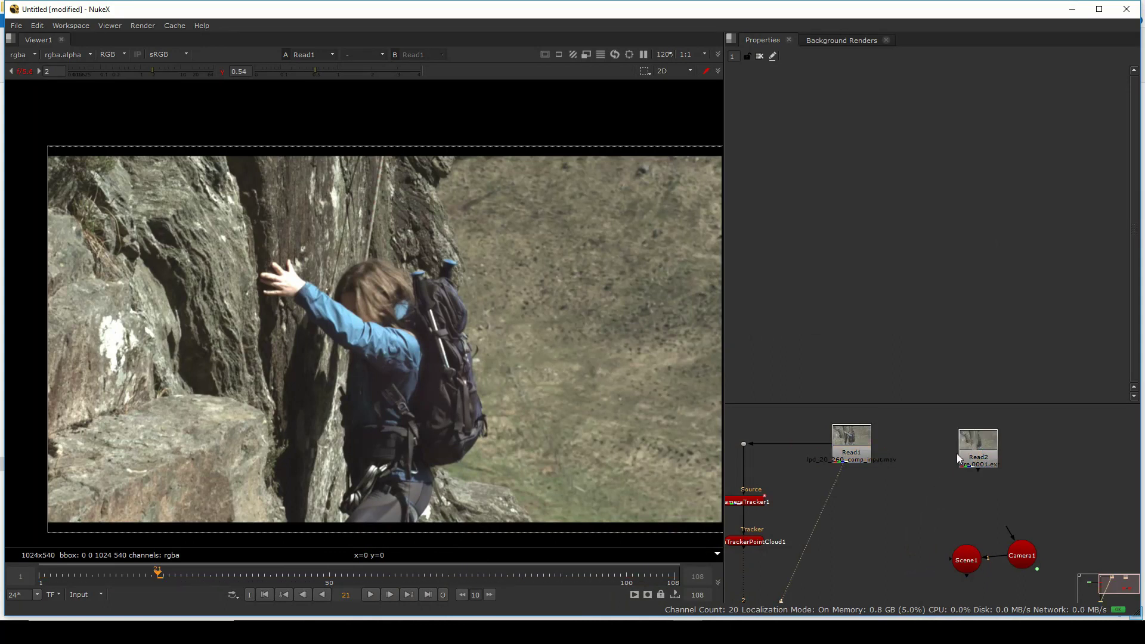
View Read2 and compare its wire-free rock area with the original Read1 footage.
click(978, 445)
key(1)
key(2)
scroll(395, 190, up, 4)
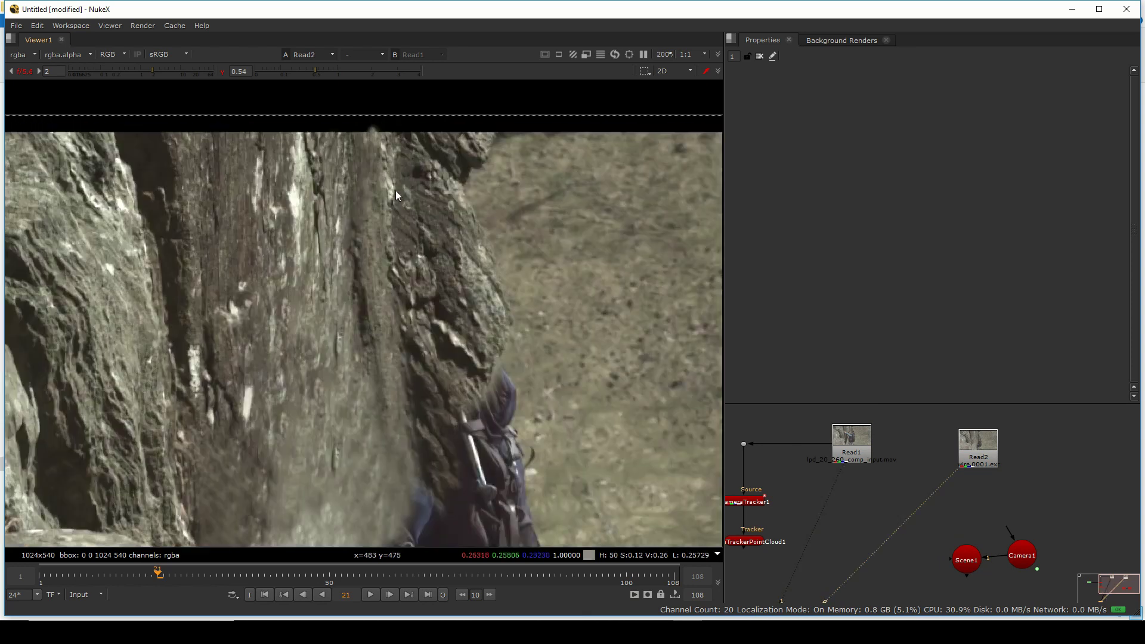
key(1)
key(2)
scroll(374, 128, down, 3)
drag(351, 243, 366, 195)
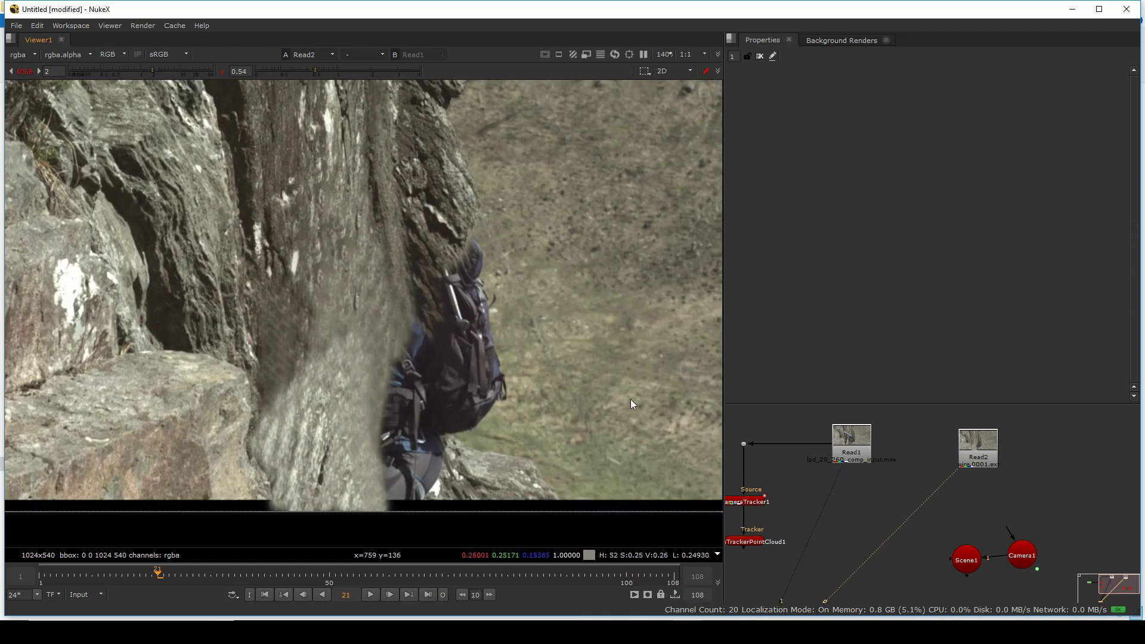
Add a Dot below Read1 and align it level with the Dot feeding CameraTracker1.
click(845, 444)
key(1)
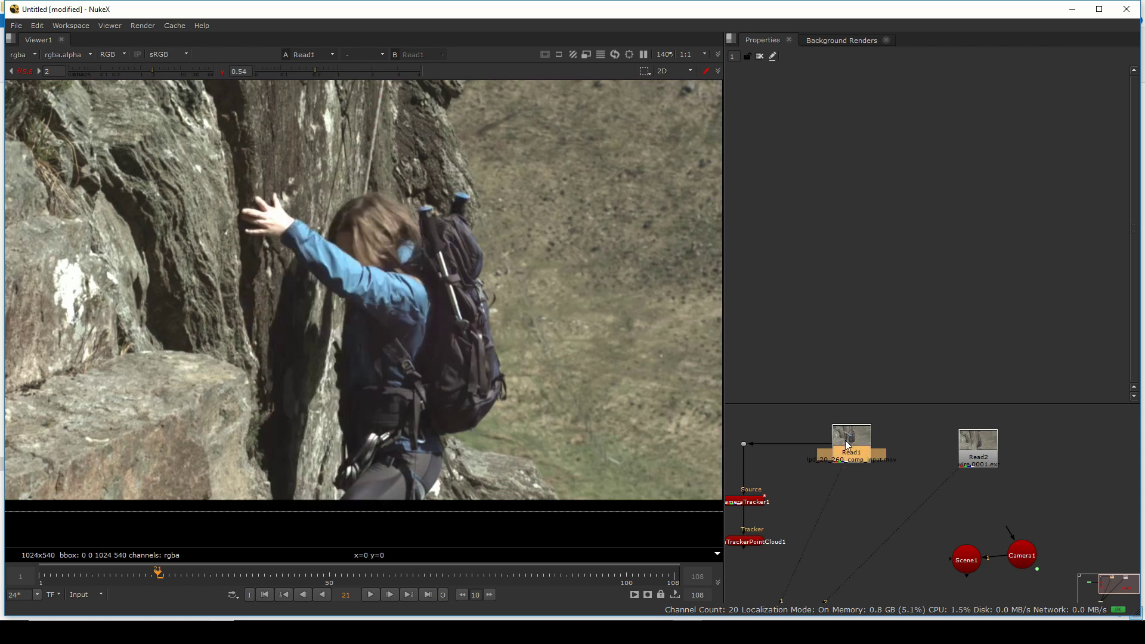
key(period)
drag(845, 443, 845, 414)
key(space)
scroll(598, 332, up, 3)
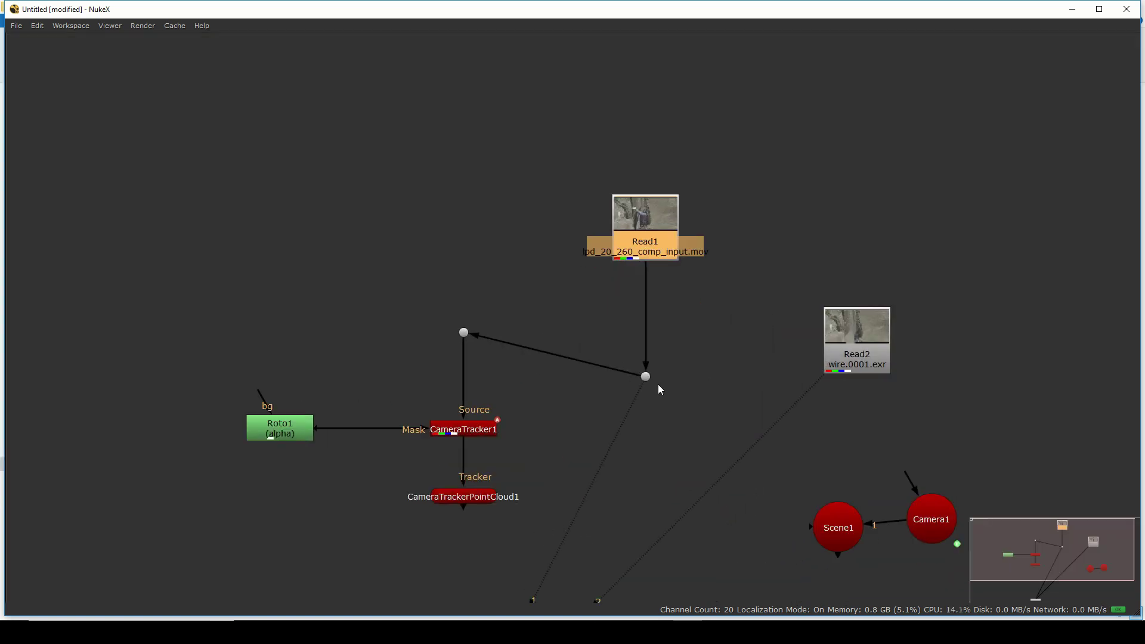
drag(648, 382, 645, 336)
Move Read2 up and to the right, and shift Scene1 and Camera1 together farther right.
drag(764, 356, 347, 280)
drag(449, 274, 517, 202)
drag(716, 355, 393, 537)
drag(432, 424, 653, 427)
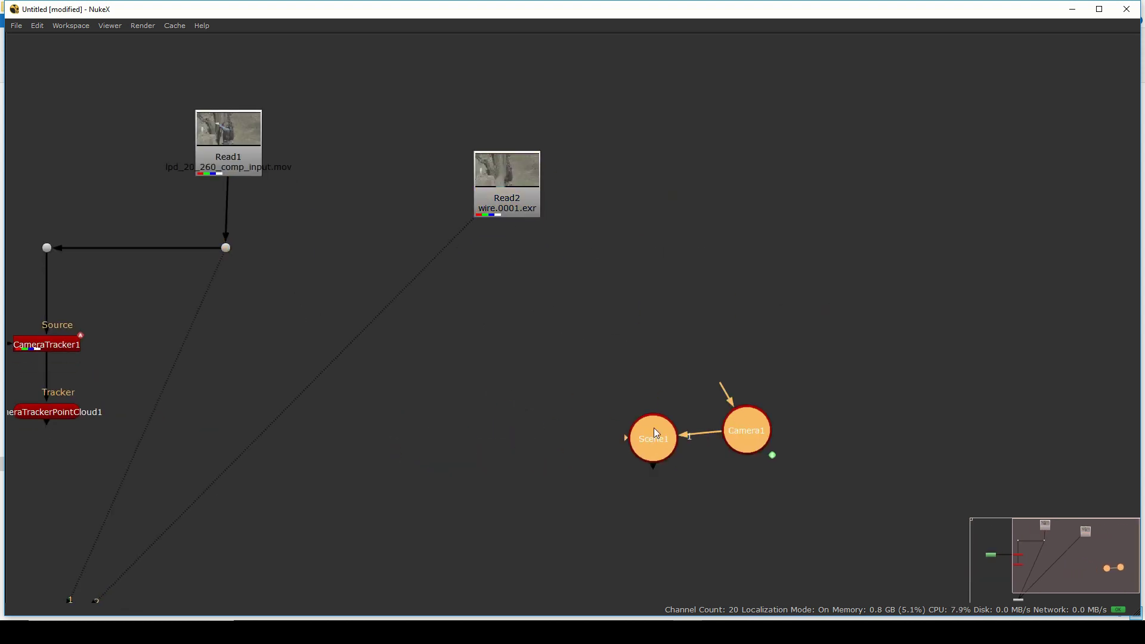
drag(463, 306, 651, 354)
Add a Merge node with Read2 as its A input and place it below Read2.
key(space)
drag(880, 412, 924, 438)
scroll(974, 494, down, 3)
scroll(975, 495, up, 1)
scroll(925, 444, up, 2)
key(m)
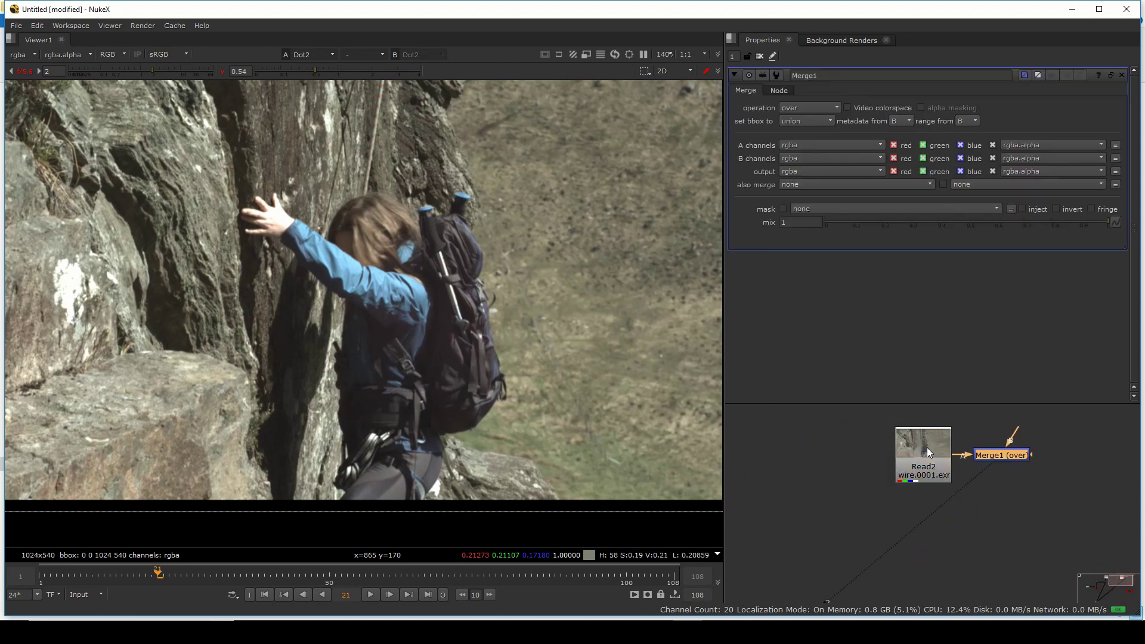
drag(939, 556, 1048, 517)
Add a Roto node beside Merge1 and connect it to the Merge mask input.
click(1004, 493)
key(o)
drag(976, 495, 1018, 487)
click(1019, 487)
View Read2 and draw a closed four-point Bezier in Roto2 around the vertical strip of cleaned rock.
click(953, 463)
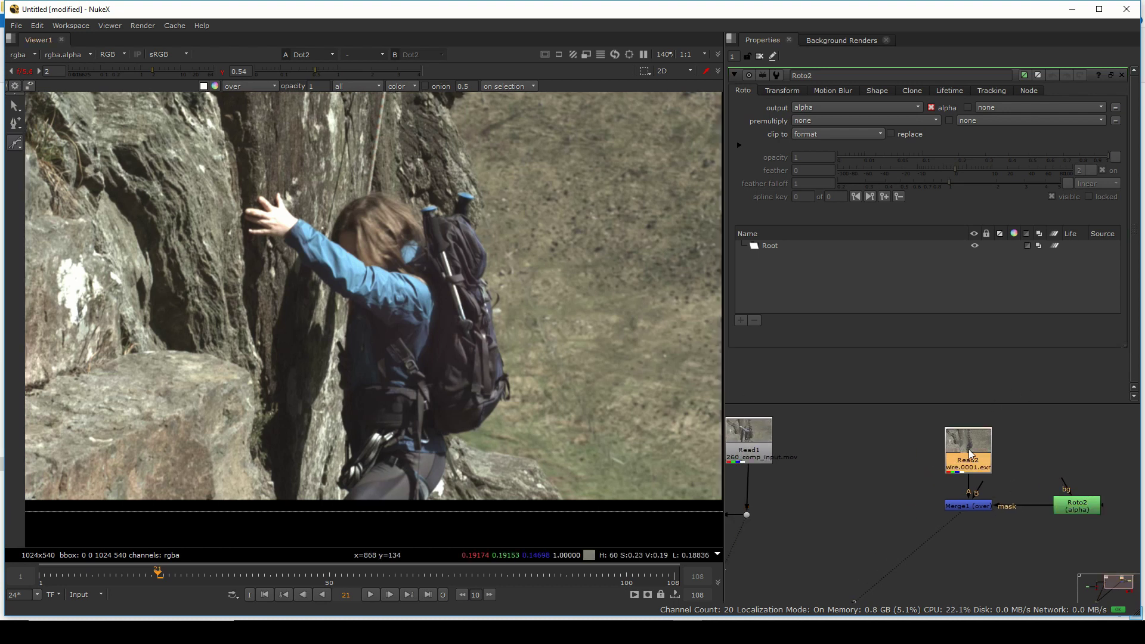
key(1)
scroll(358, 294, down, 1)
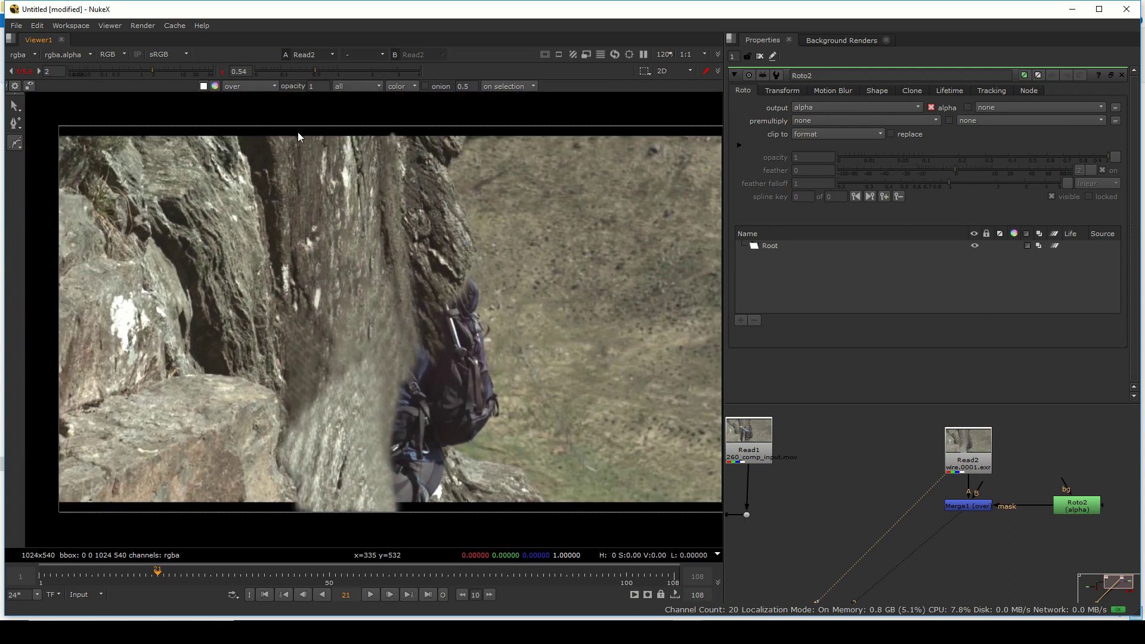
click(296, 131)
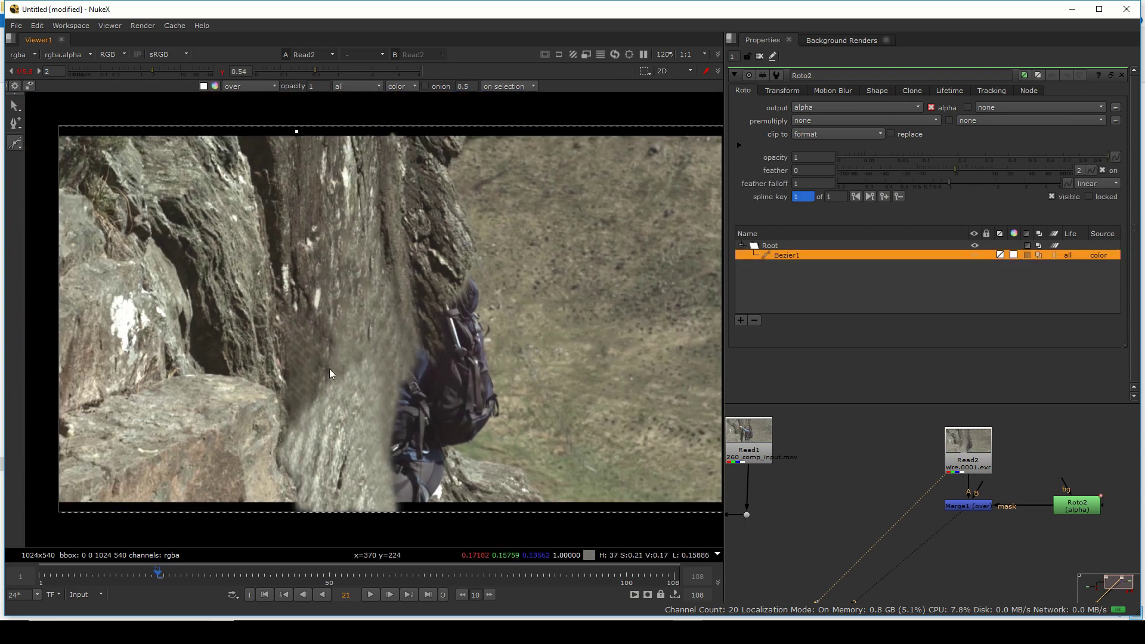
click(292, 485)
click(396, 493)
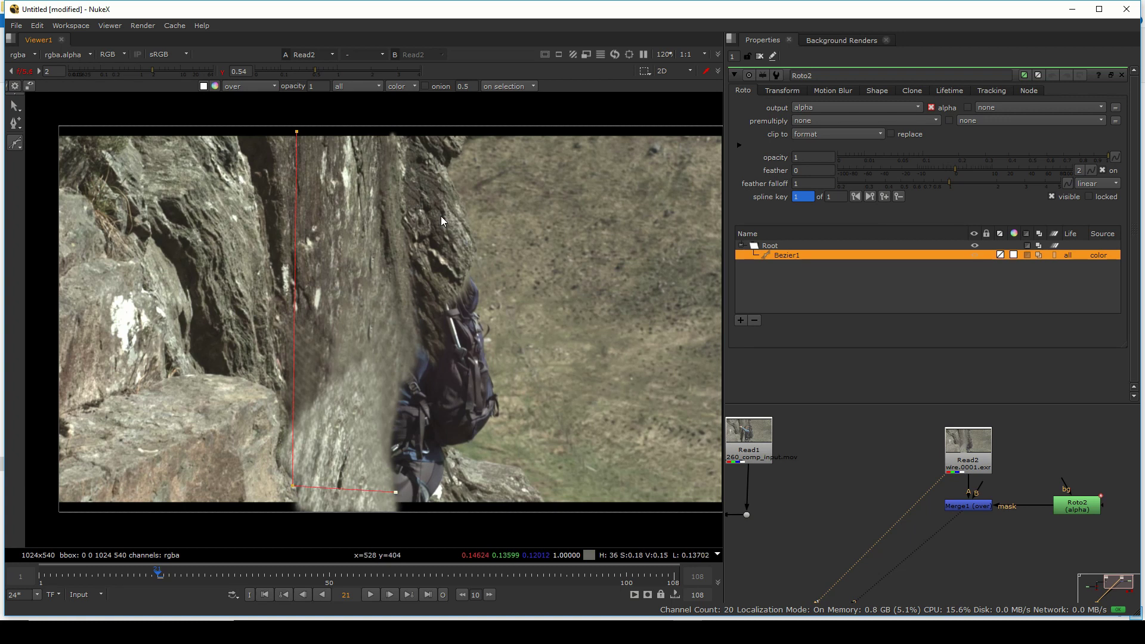
click(407, 138)
drag(295, 131, 296, 141)
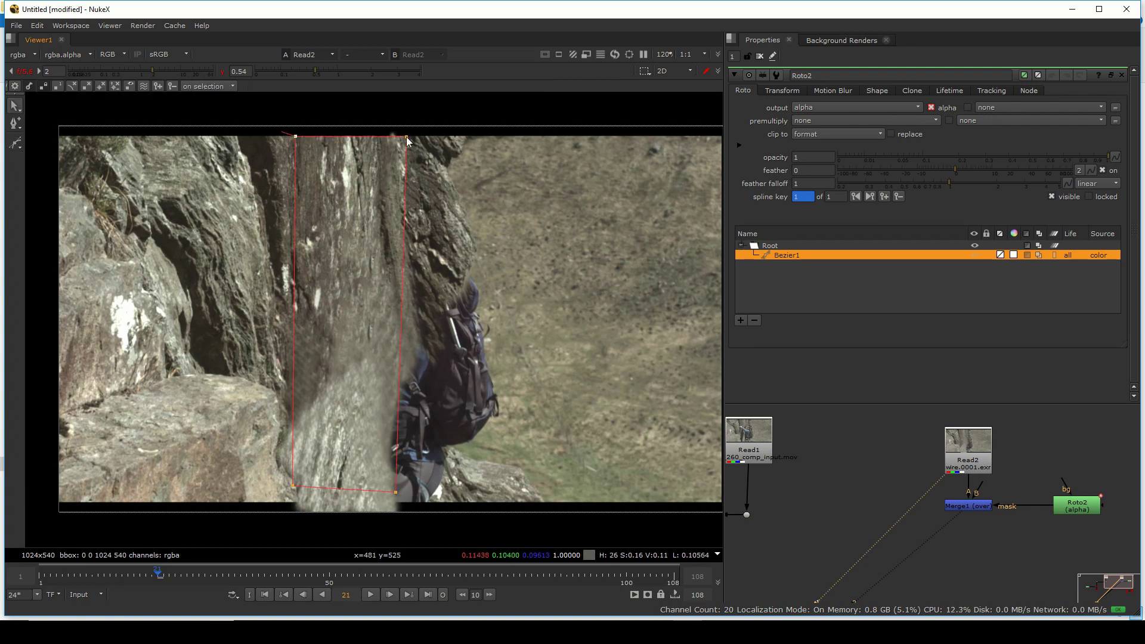
Move the Bezier's upper corners above the picture edge, widen its lower-right corner, and close the Roto2 properties.
drag(406, 137, 410, 133)
drag(296, 137, 293, 129)
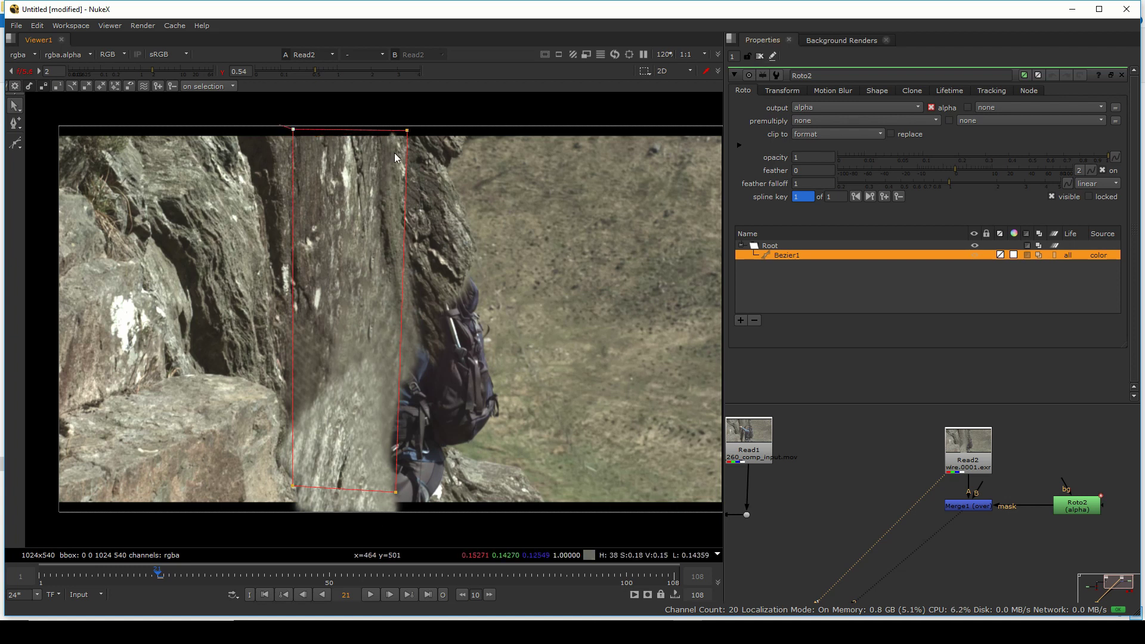
drag(399, 493, 411, 487)
click(760, 56)
View the masked Merge1 output and compare it with the original footage.
scroll(1051, 543, down, 2)
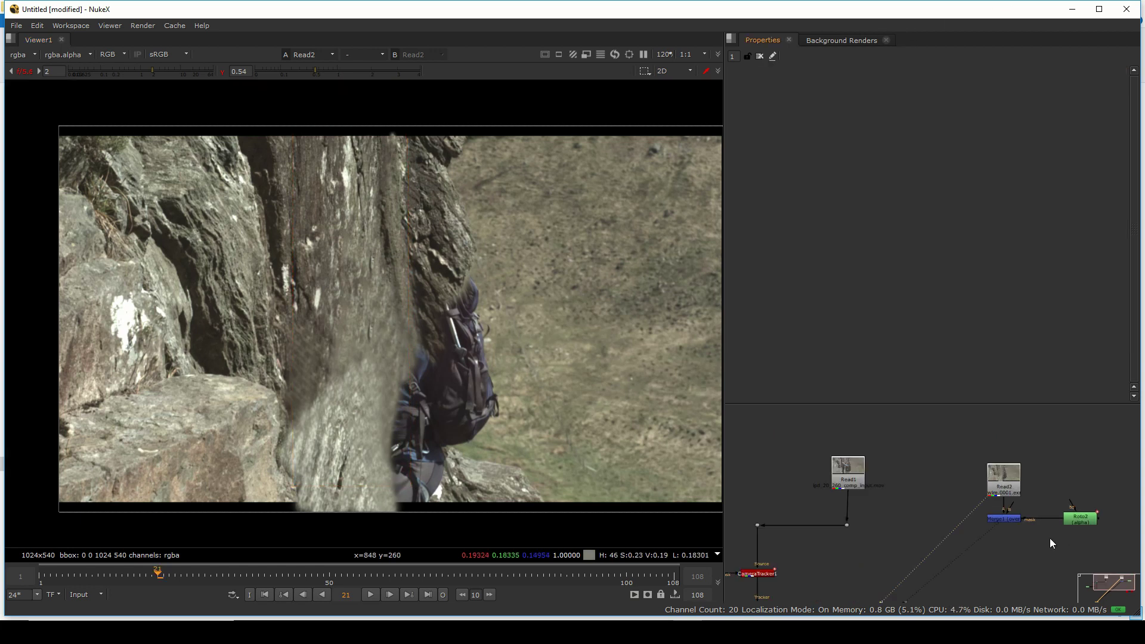
click(1009, 521)
key(1)
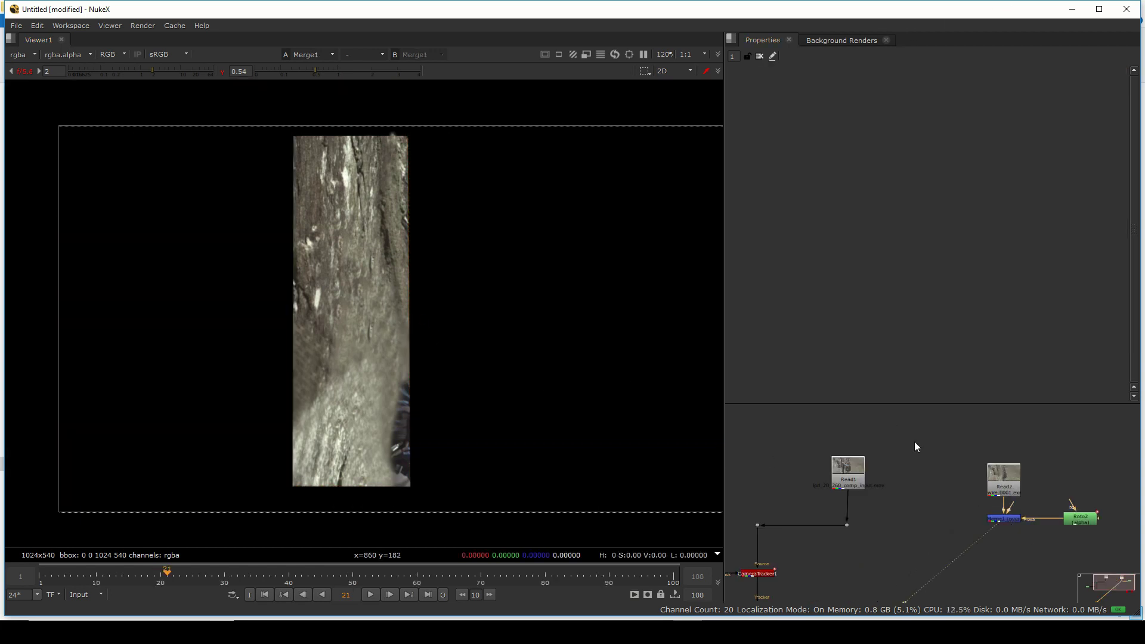
scroll(916, 447, down, 2)
key(2)
scroll(964, 539, up, 2)
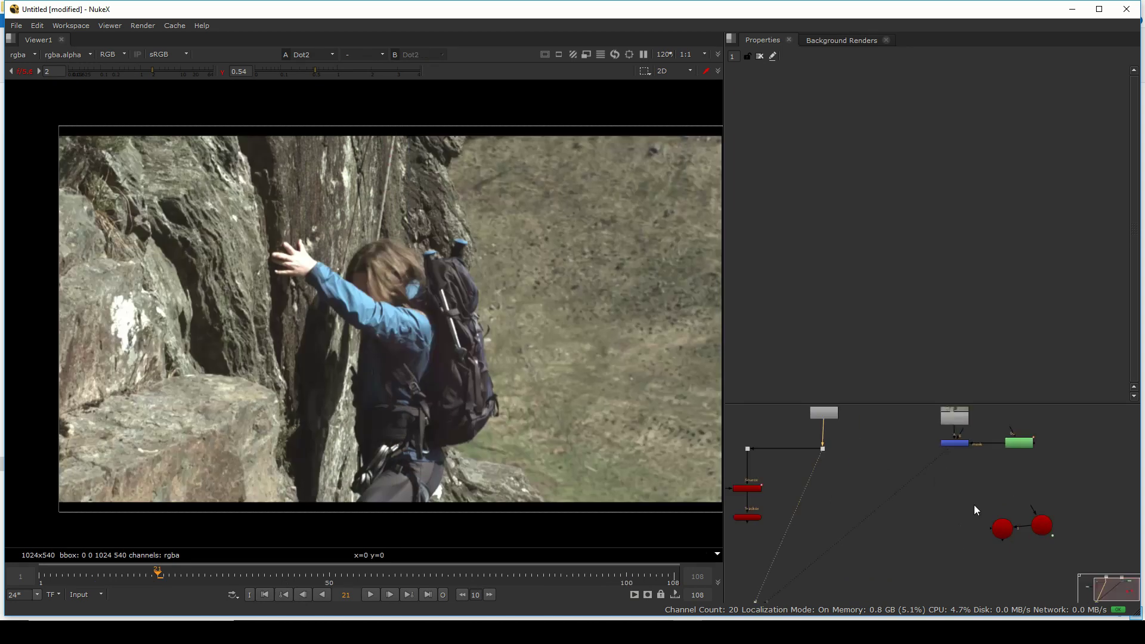
Expand the node graph to full window and move Viewer1 down and left, away from the other nodes.
key(space)
scroll(523, 264, up, 5)
drag(590, 353, 752, 205)
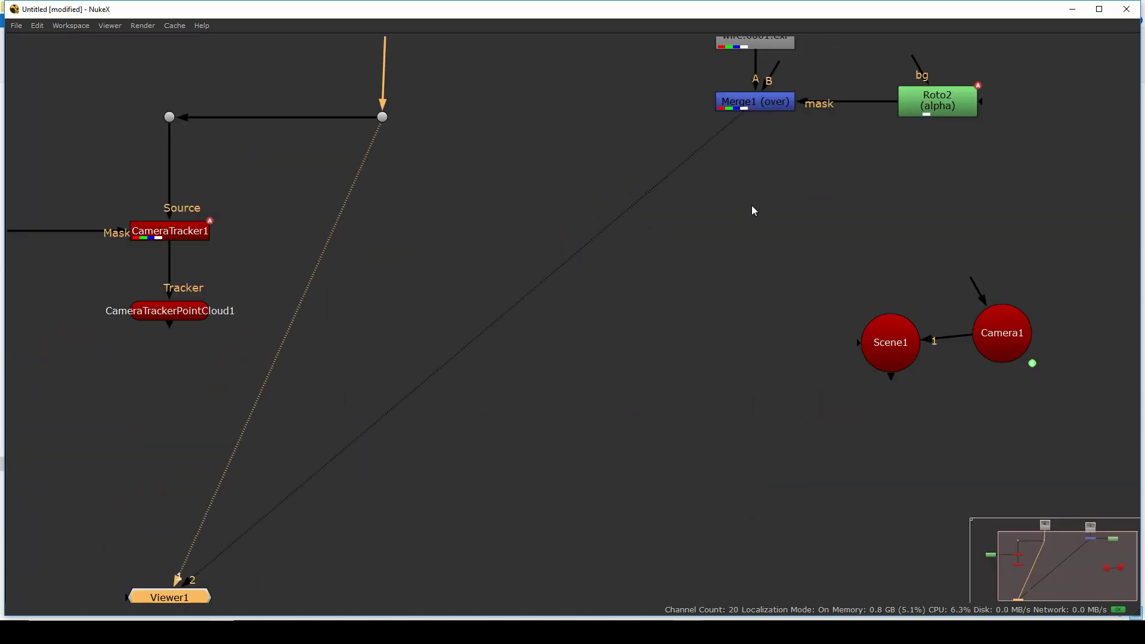
scroll(751, 205, down, 3)
drag(409, 440, 317, 626)
scroll(610, 314, up, 2)
drag(782, 79, 596, 250)
drag(625, 426, 725, 330)
scroll(725, 330, up, 2)
click(725, 330)
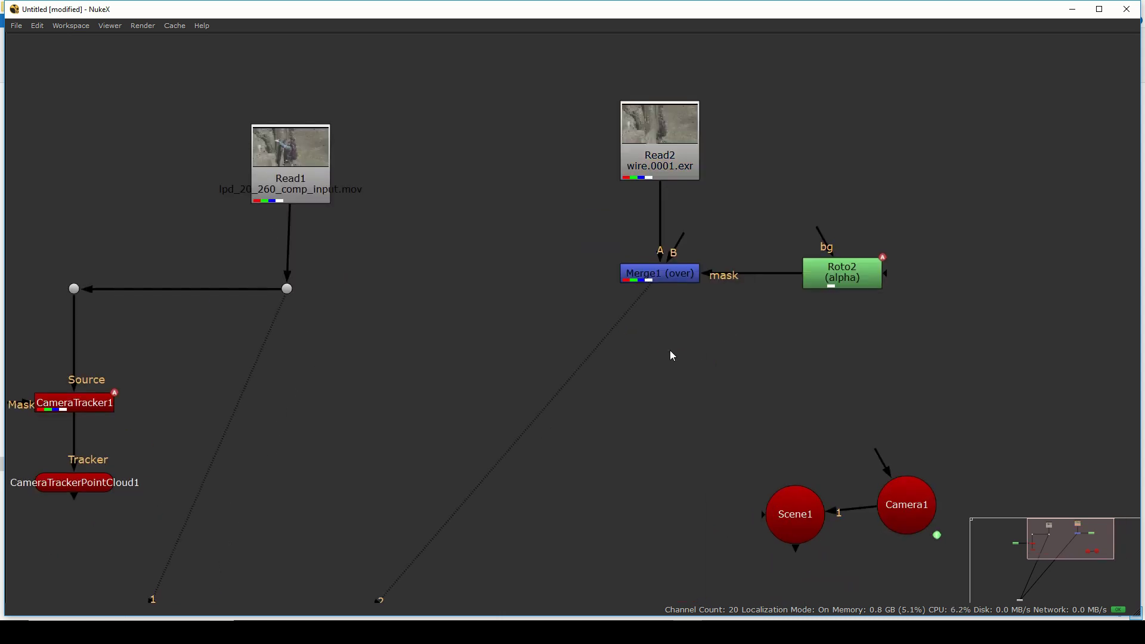
Add a Project3D node fed by Merge1 and place it directly beneath that node.
key(Tab)
text(project)
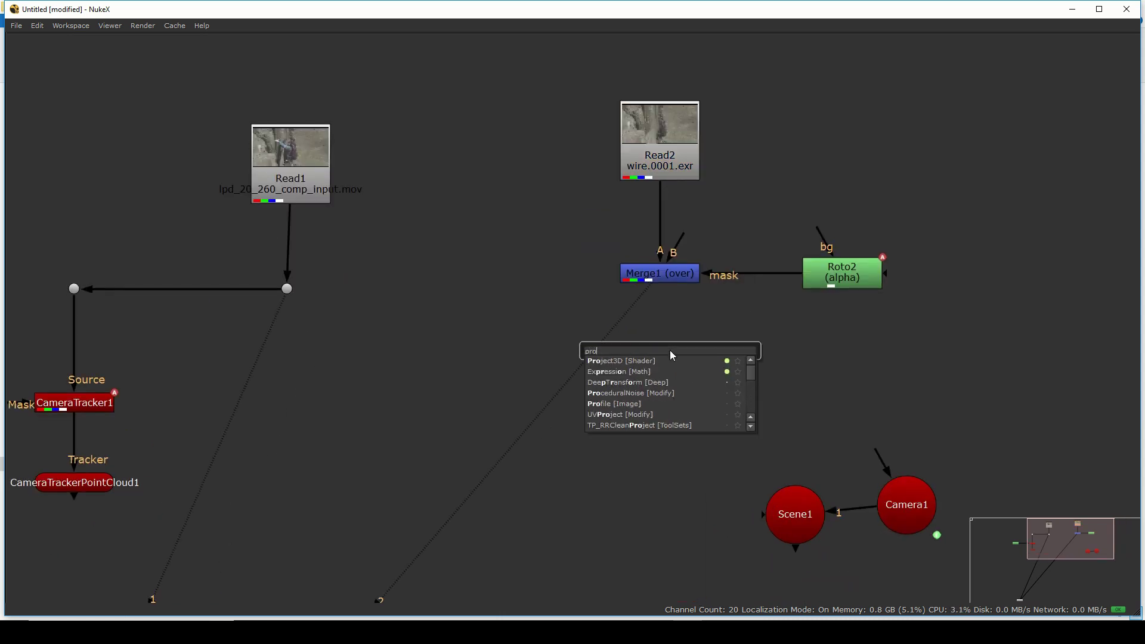
key(Return)
drag(670, 349, 662, 391)
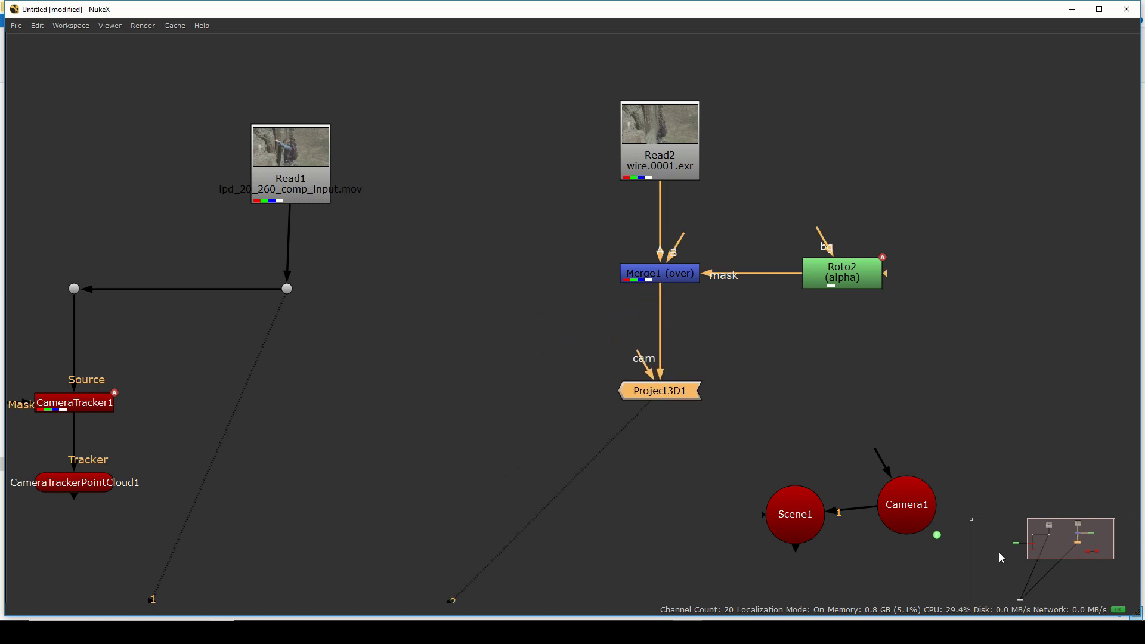
Duplicate Camera1 and connect the copy to the cam input of Project3D1.
click(914, 520)
key(ctrl+c)
key(ctrl+v)
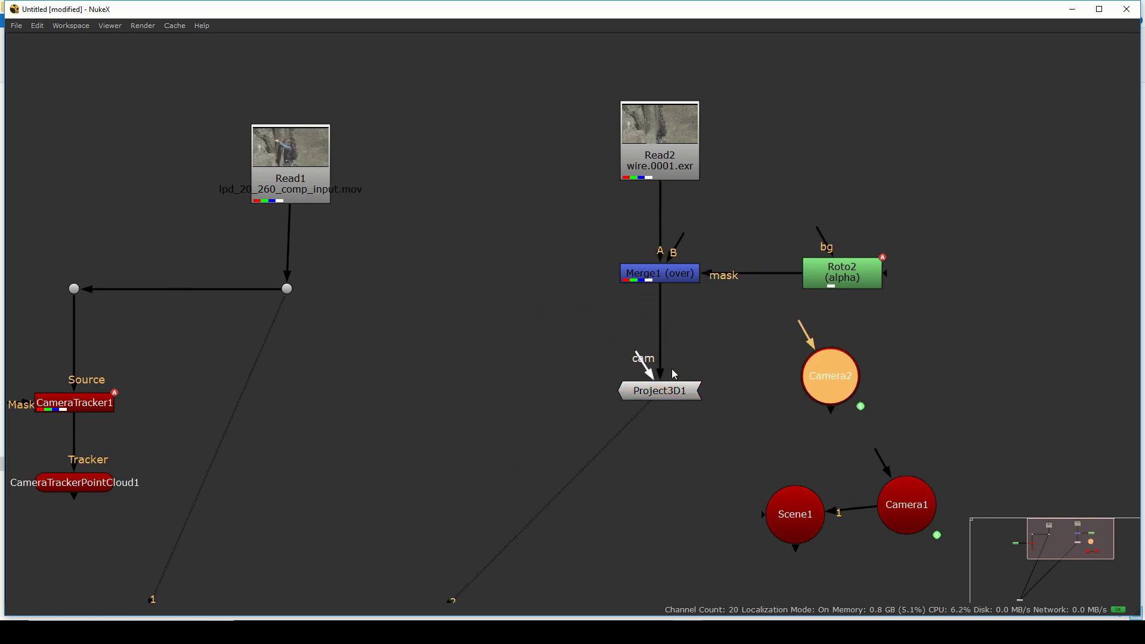
drag(671, 368, 865, 394)
Remove all animation from Camera2 at frame 21 so it becomes a static projection camera.
key(space)
drag(916, 448, 929, 553)
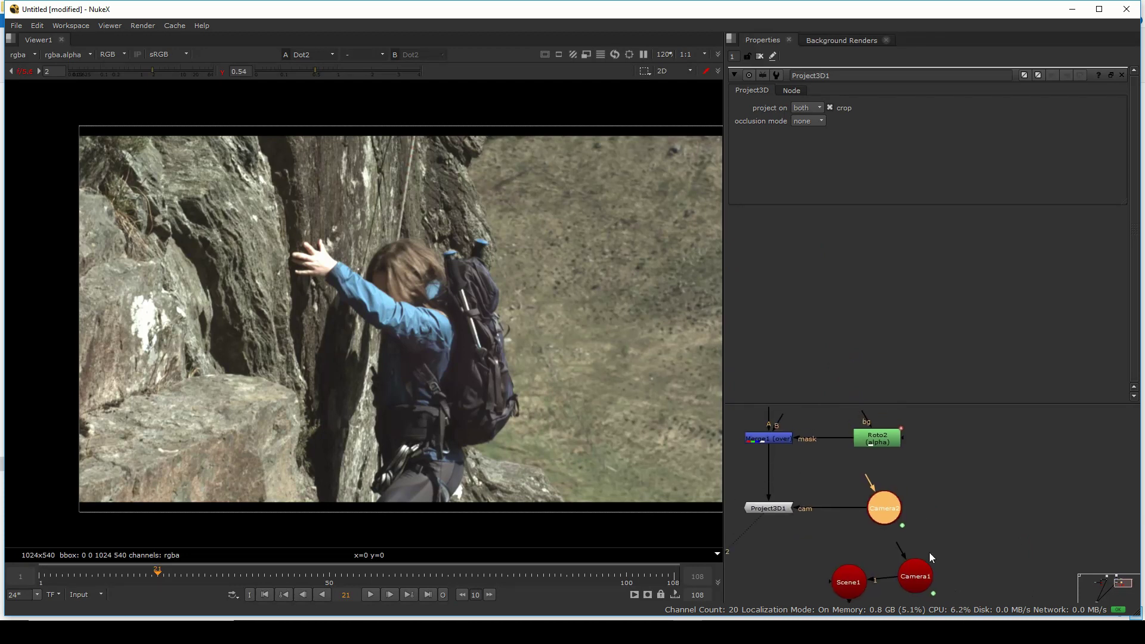
double_click(926, 520)
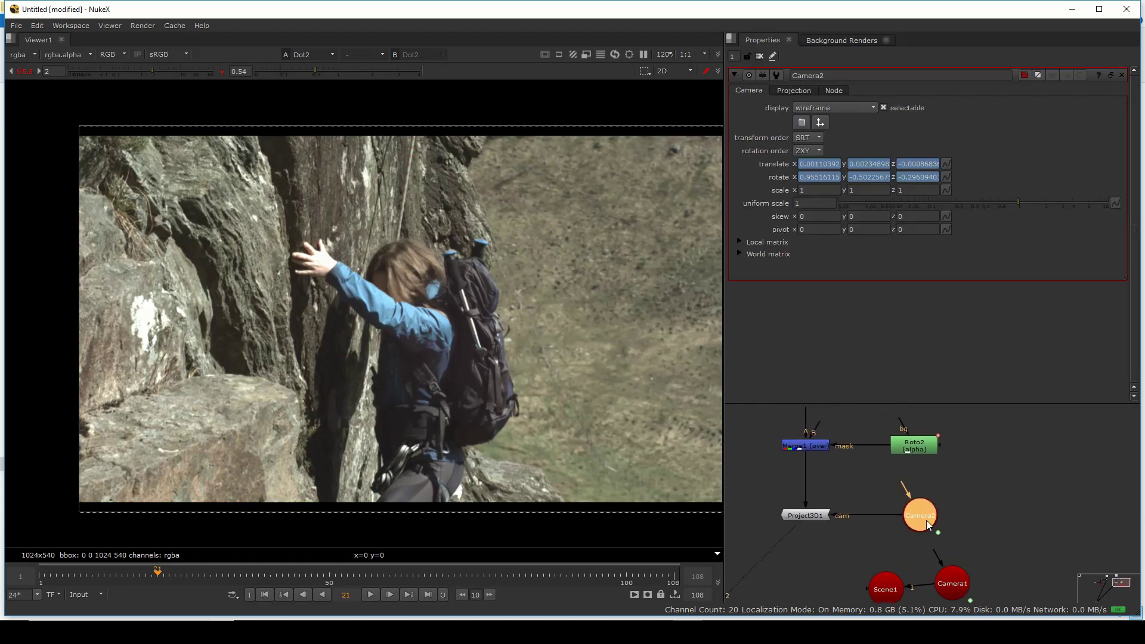
right_click(1054, 135)
click(1096, 187)
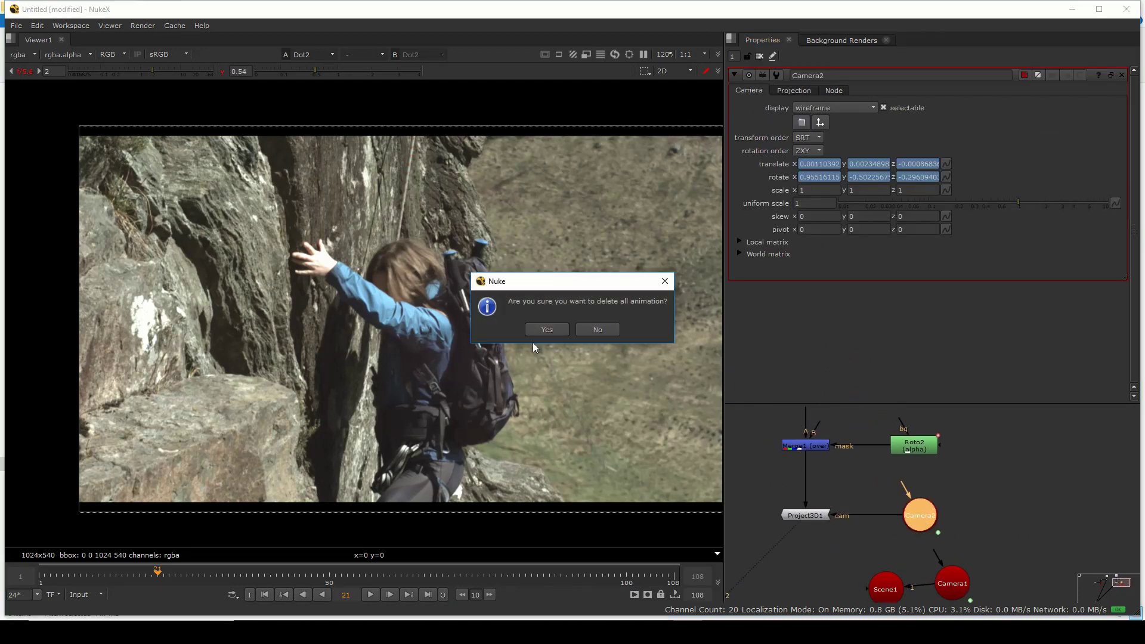
click(549, 330)
Open the CameraTracker1 properties to show its tracks, and go to frame 28.
click(982, 531)
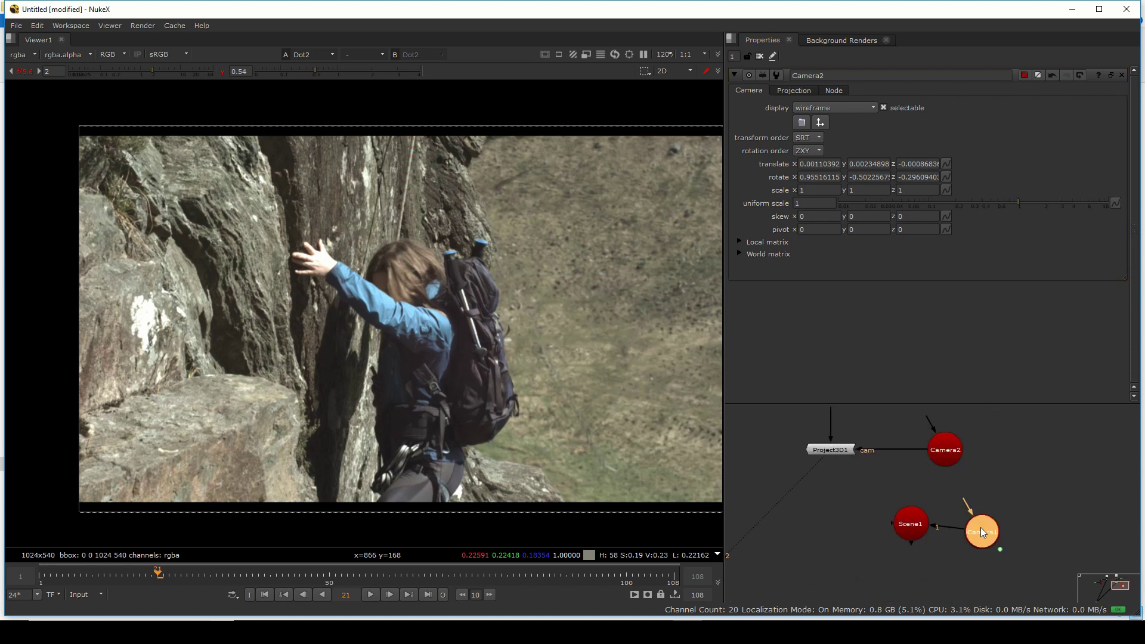
drag(936, 529, 991, 537)
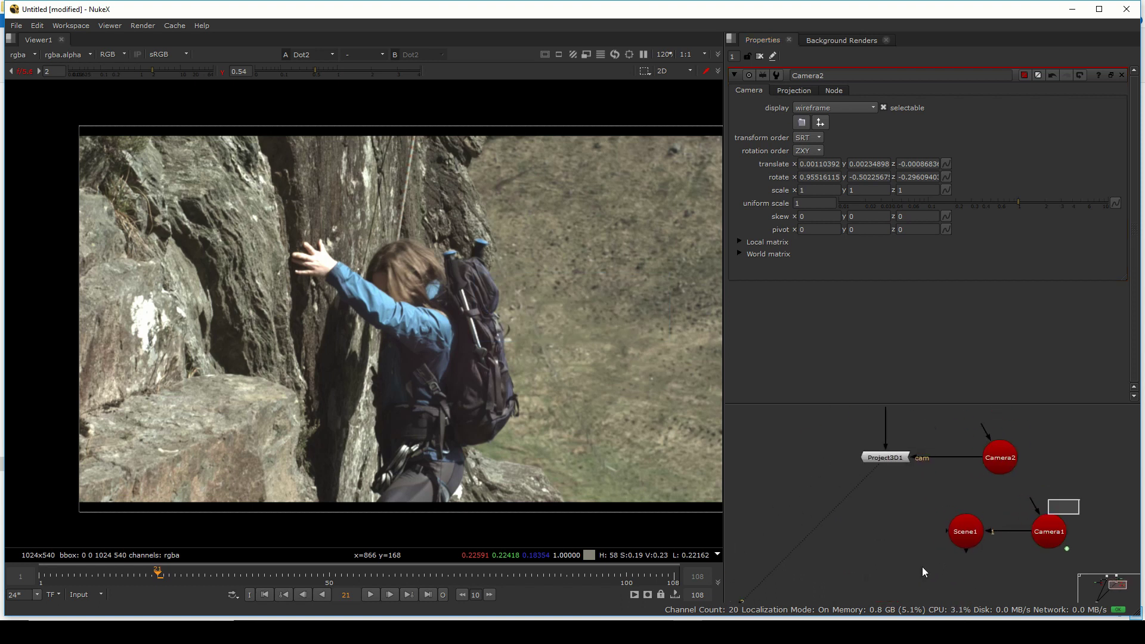
drag(921, 566, 918, 569)
drag(919, 496, 967, 517)
scroll(989, 518, down, 4)
scroll(833, 511, up, 3)
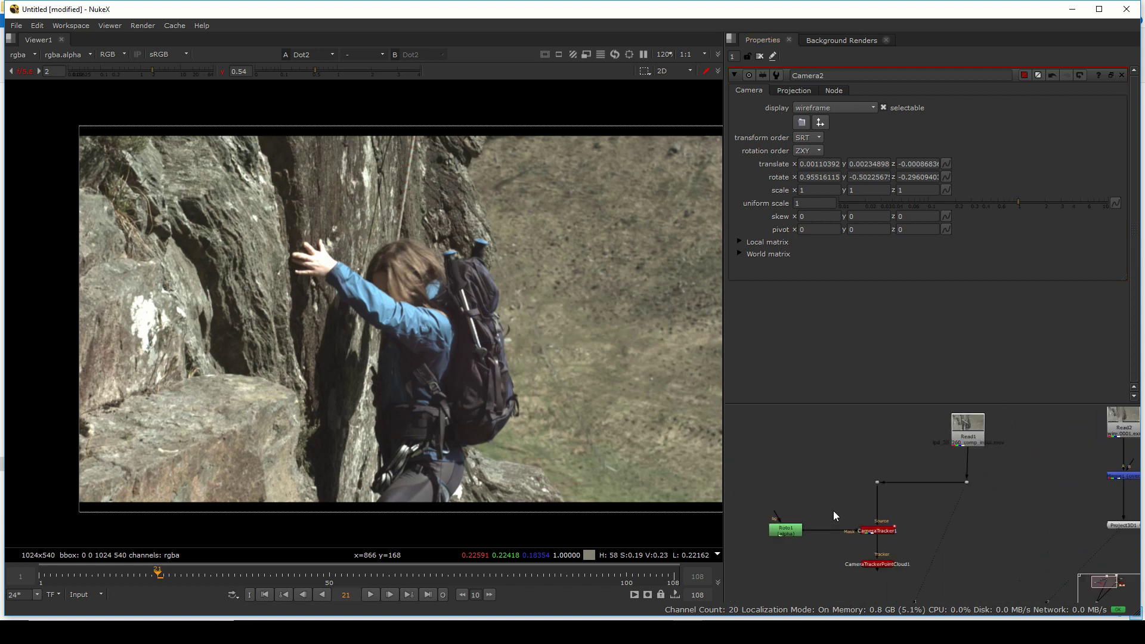
scroll(895, 551, up, 3)
double_click(904, 495)
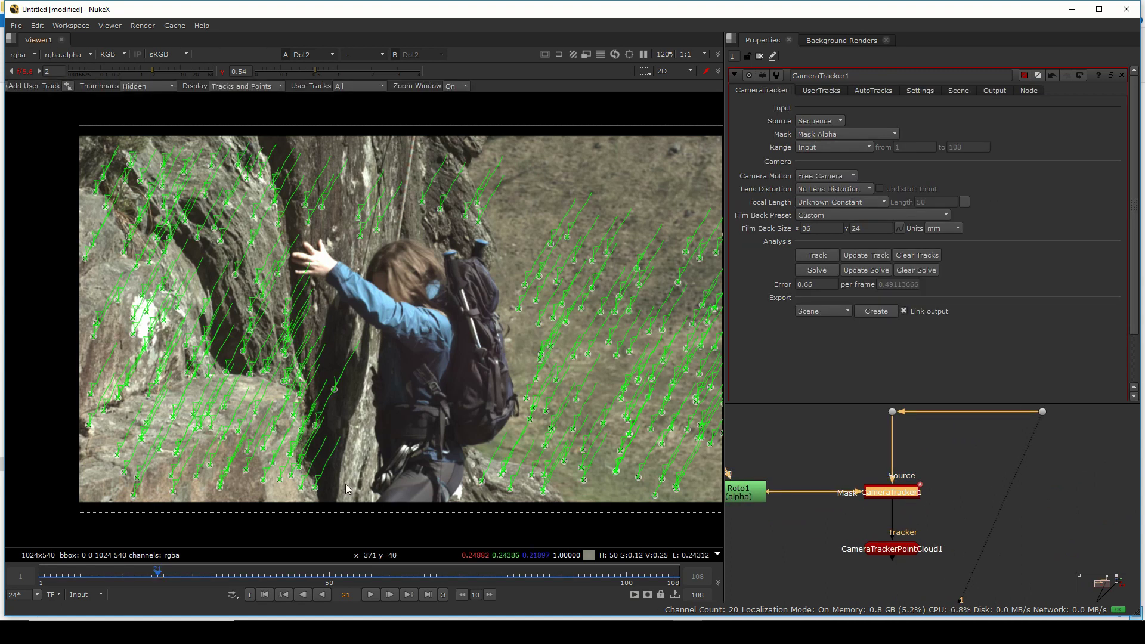
drag(411, 579, 199, 580)
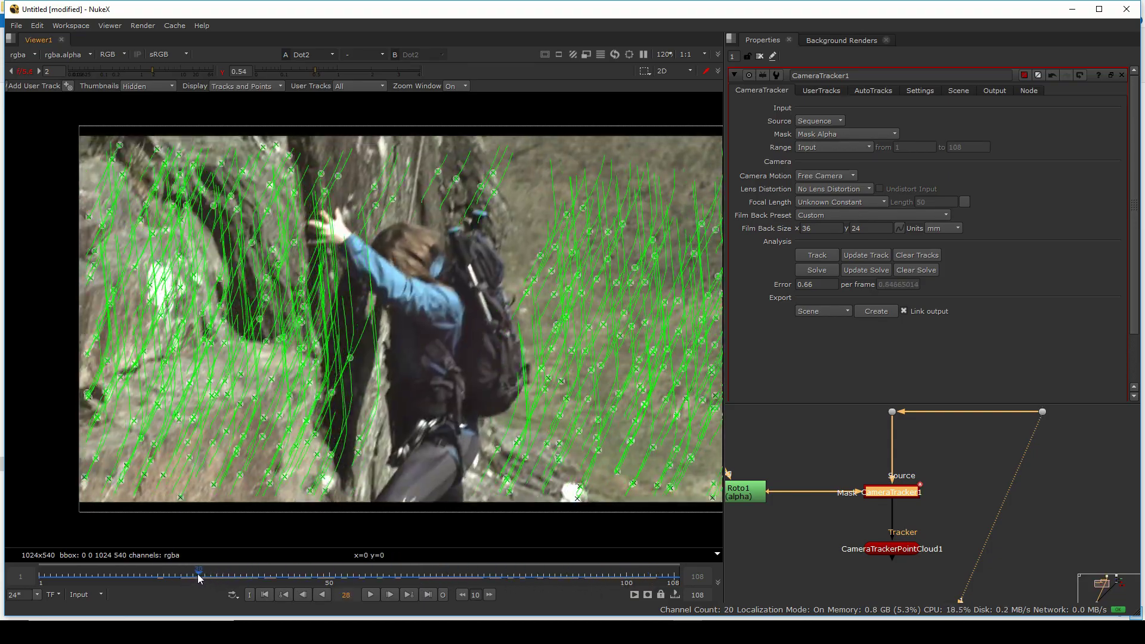
Select one track on the rock above the climber's head and one low on the central rock strip, and create a card from them.
drag(499, 322, 534, 315)
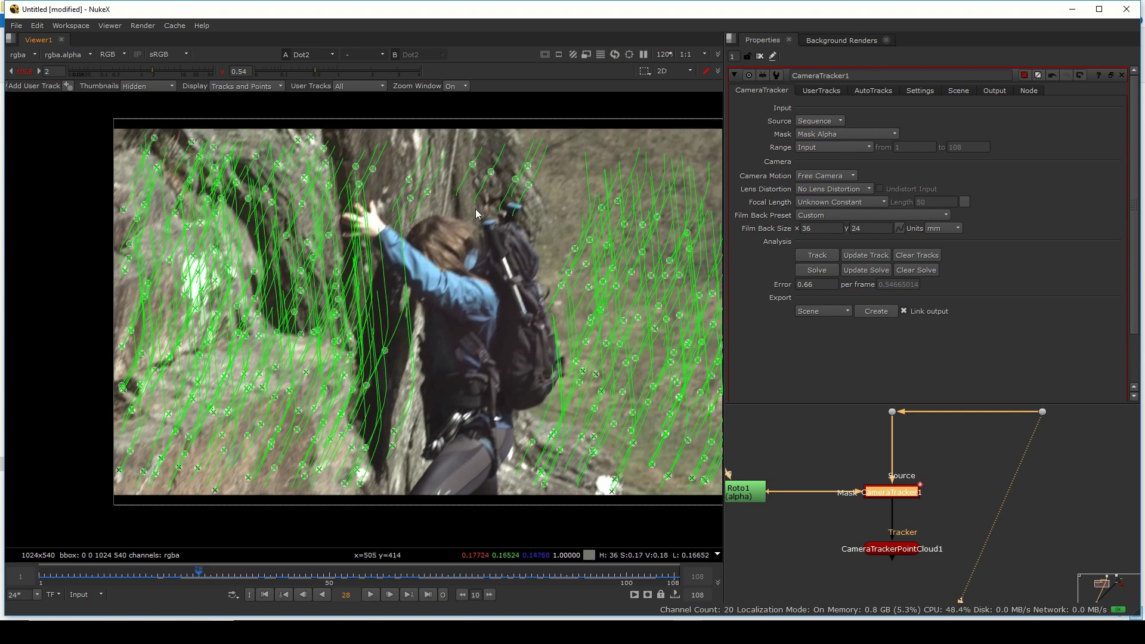
click(428, 192)
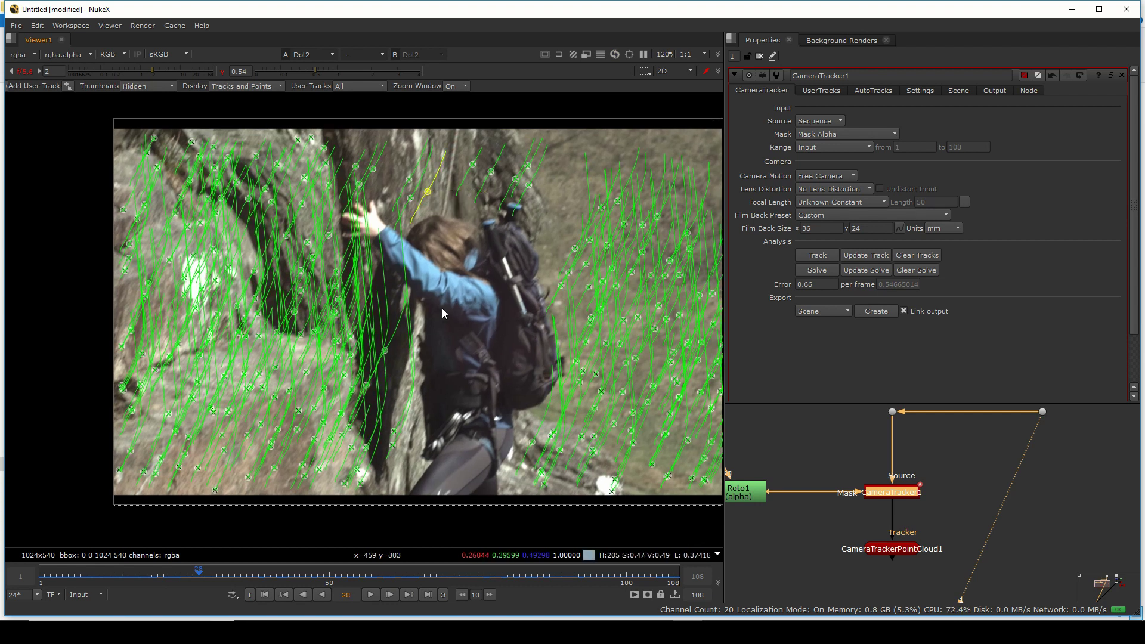
shift+click(392, 446)
right_click(432, 273)
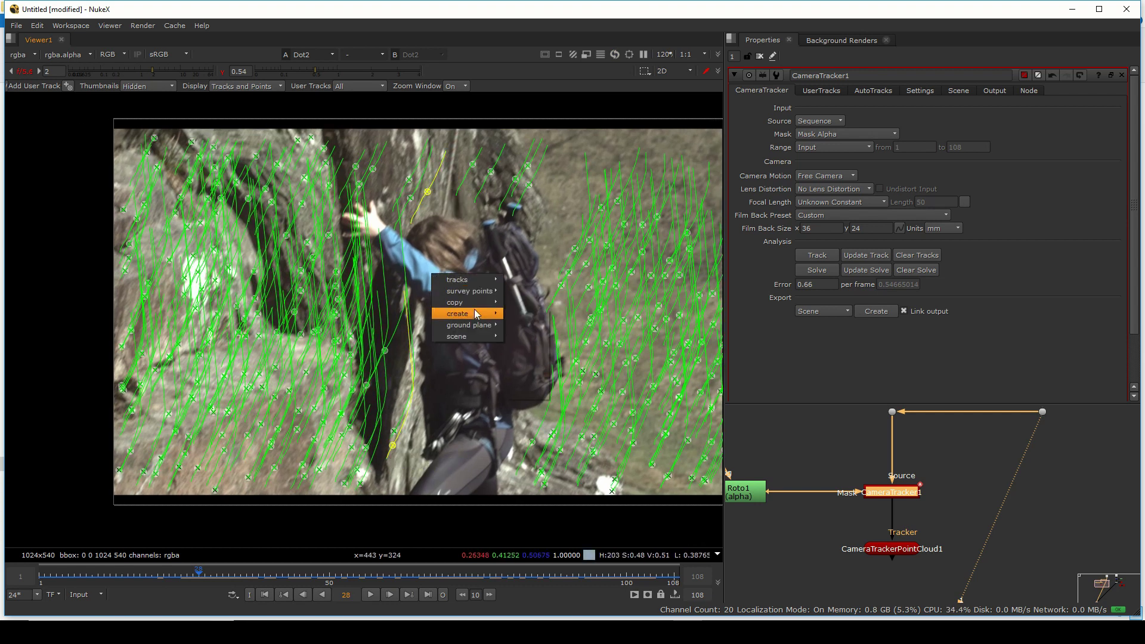
mouse_move(475, 314)
click(535, 360)
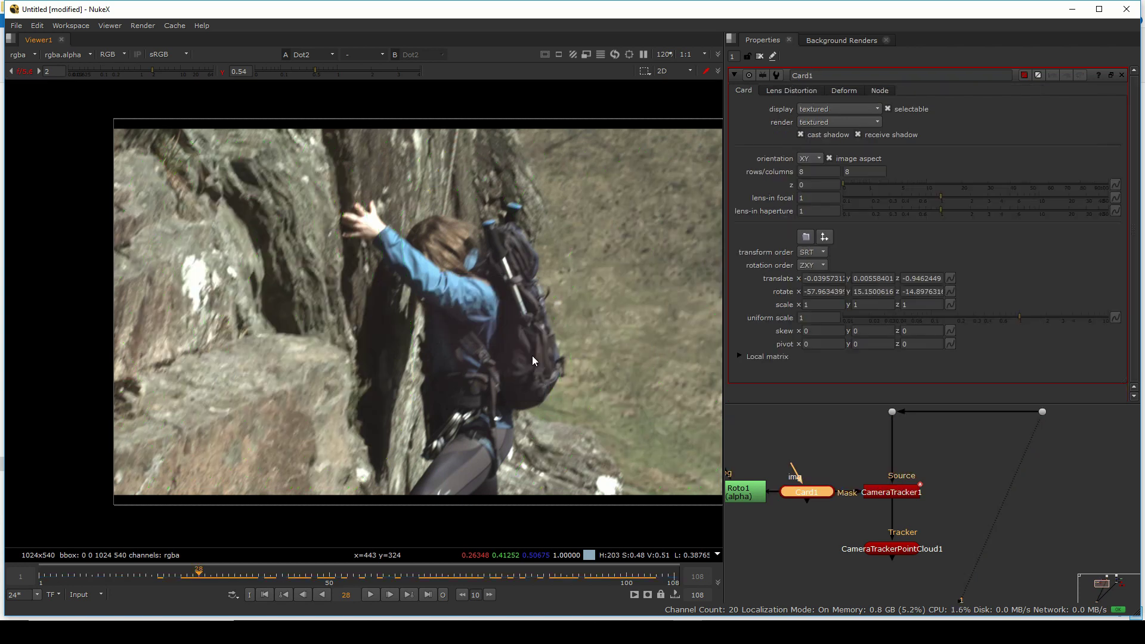
Move Card1 across the node graph to sit beneath Project3D1 and feed its img input from Project3D1.
scroll(897, 495, down, 1)
mouse_move(896, 495)
mouse_down()
mouse_move(830, 497)
mouse_move(1039, 505)
mouse_move(885, 499)
mouse_up()
scroll(1033, 503, down, 3)
scroll(885, 499, up, 1)
click(928, 509)
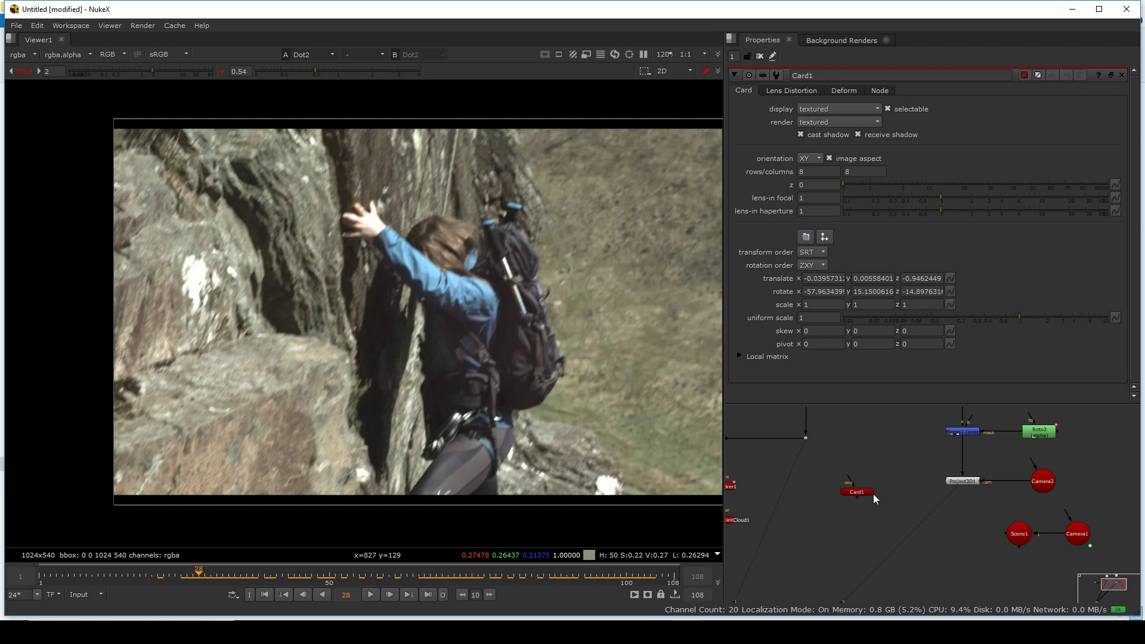
drag(954, 496, 961, 503)
drag(1104, 527, 948, 523)
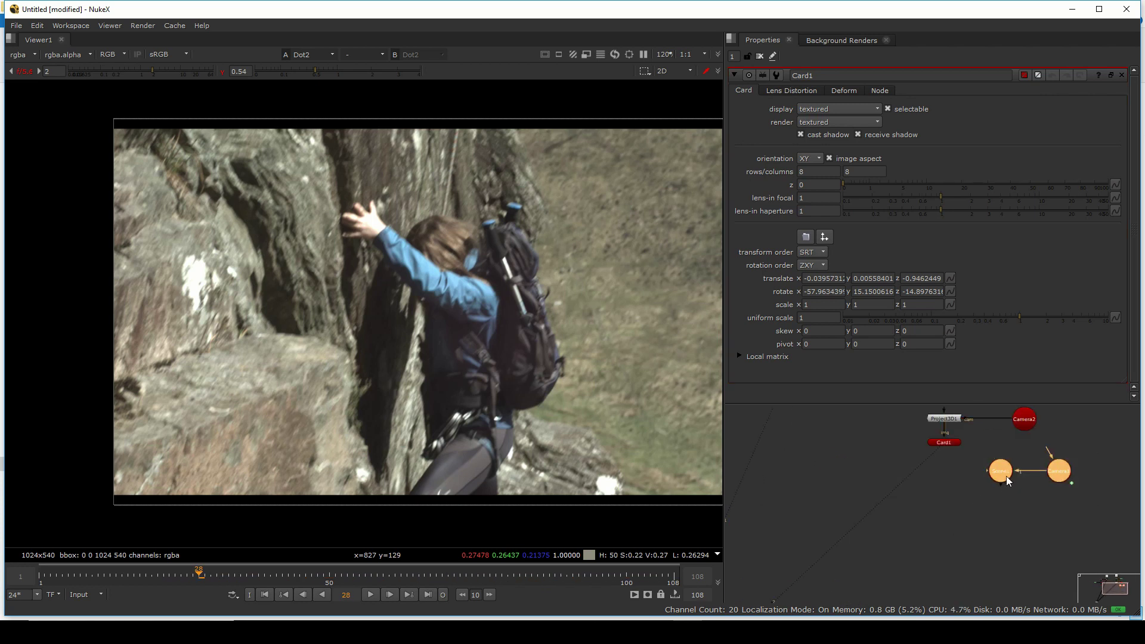
Reconnect Scene1's input from Camera1 to Card1, align Scene1 beneath the card, and move Camera1 farther aside.
key(space)
key(f)
click(636, 299)
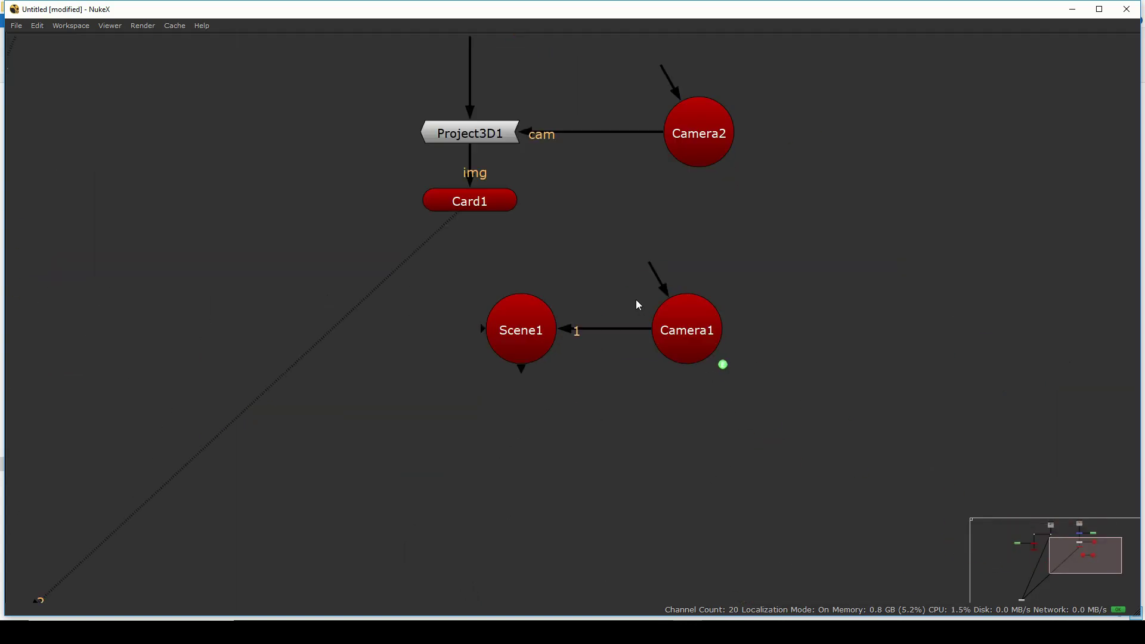
drag(626, 328, 531, 319)
drag(479, 245, 643, 281)
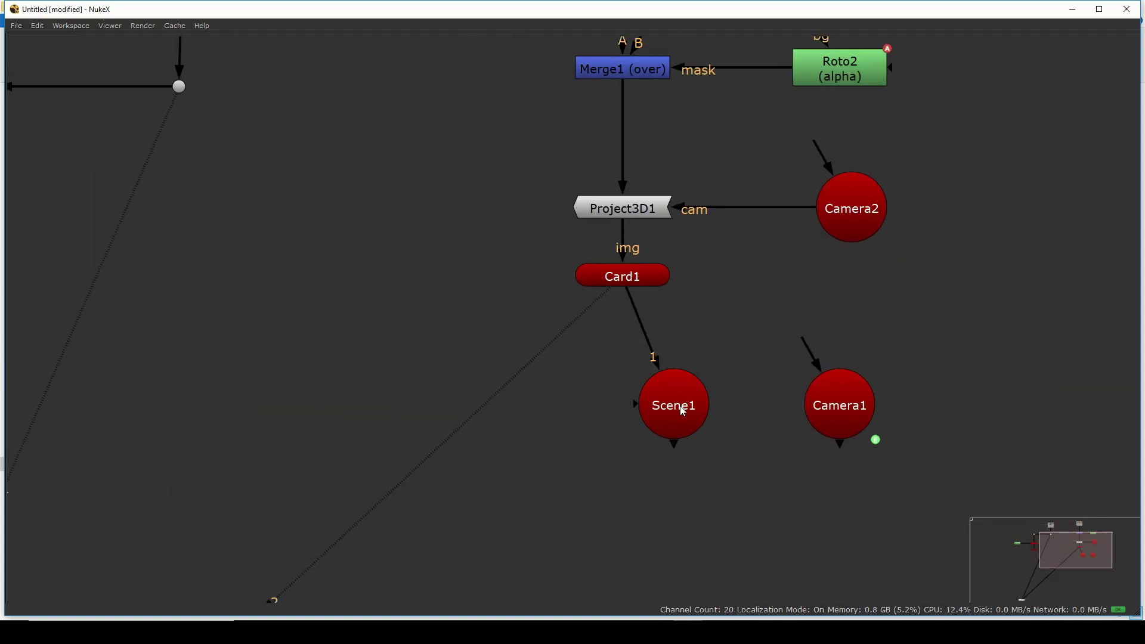
drag(683, 411, 631, 411)
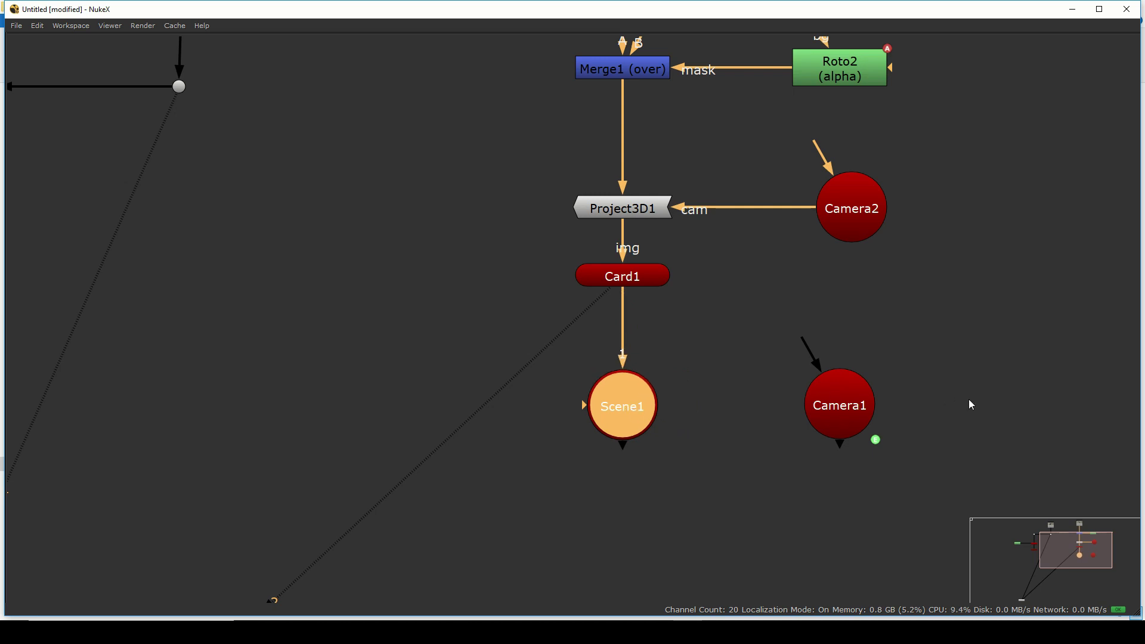
scroll(968, 399, down, 3)
scroll(964, 395, up, 2)
drag(964, 395, 868, 363)
Add a ScanlineRender node fed by Scene1, connect its cam input to Camera1, and place it beneath Scene1.
click(623, 437)
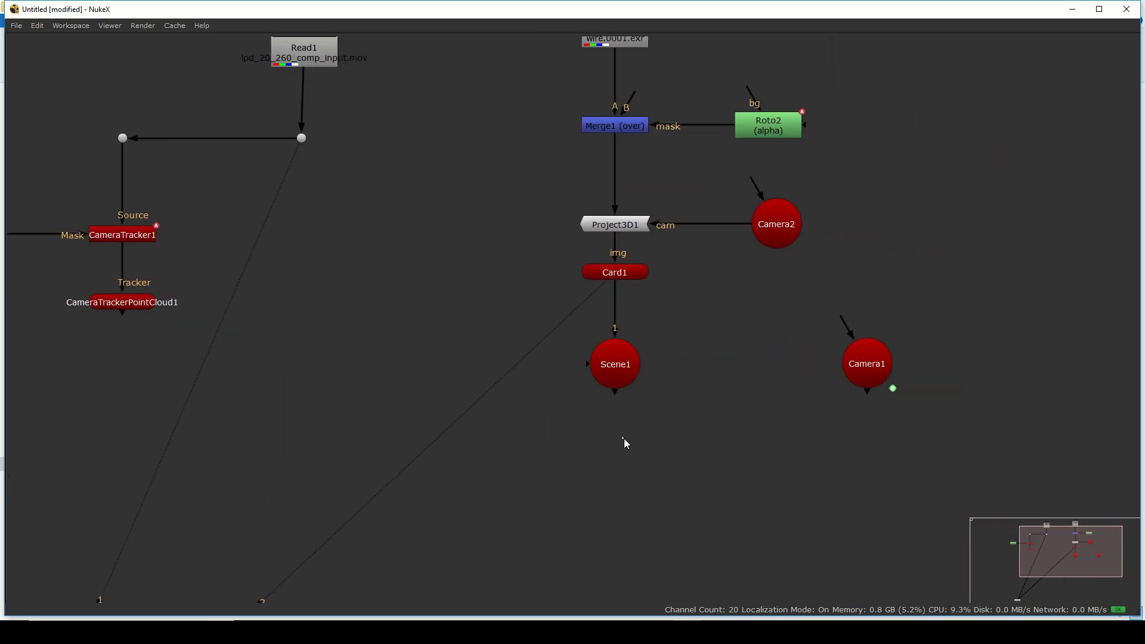
click(634, 364)
text(scan)
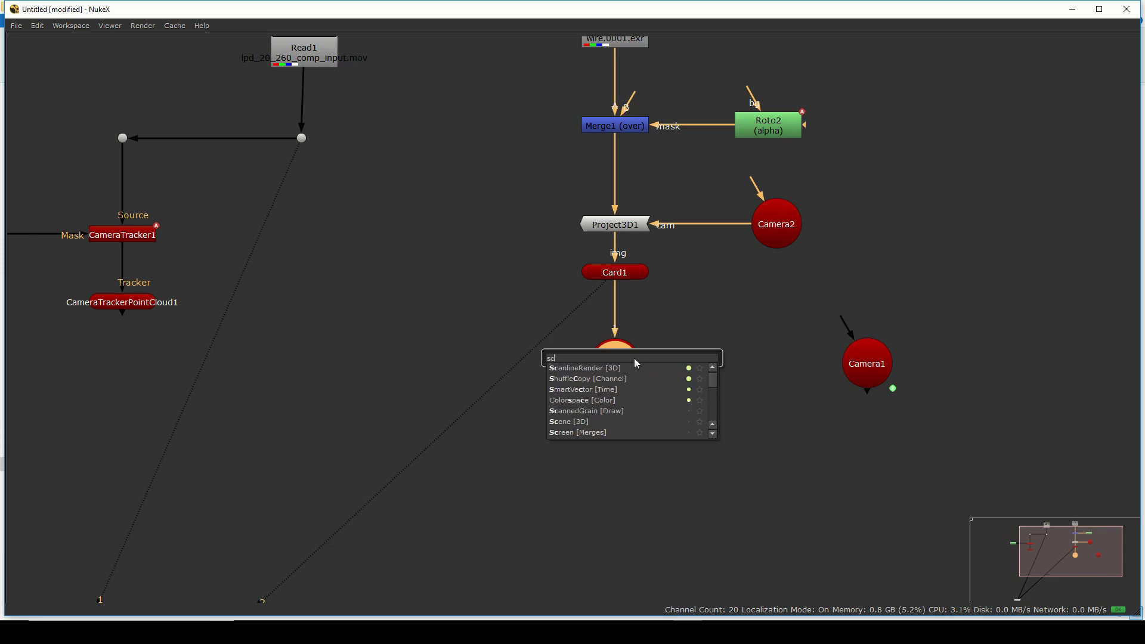
key(Return)
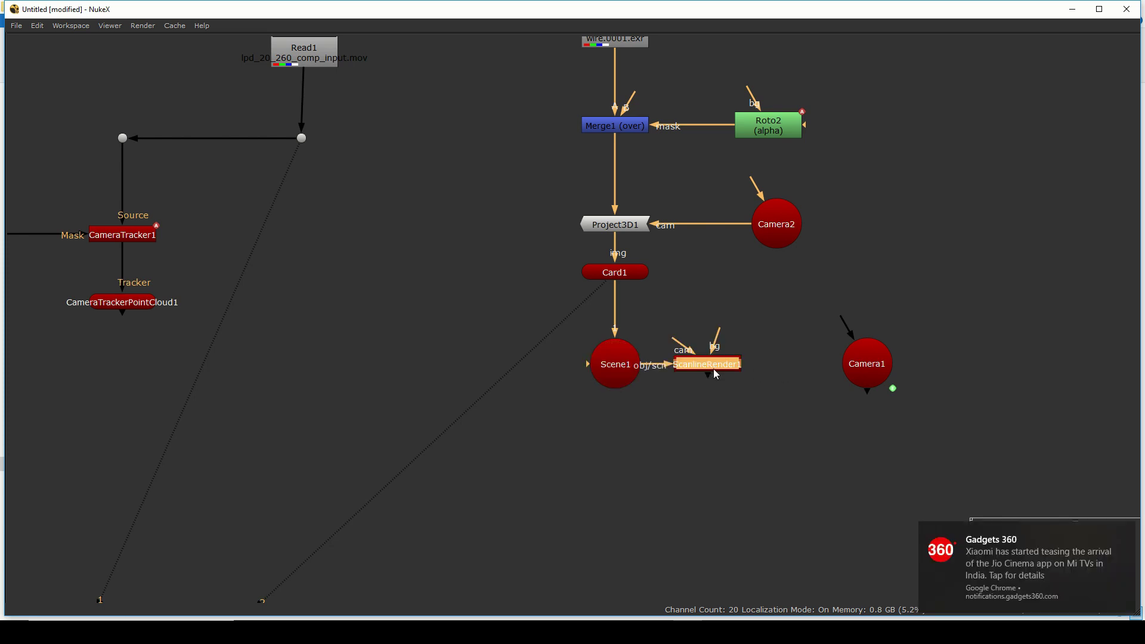
drag(713, 369, 883, 370)
drag(885, 364, 903, 455)
scroll(710, 420, down, 2)
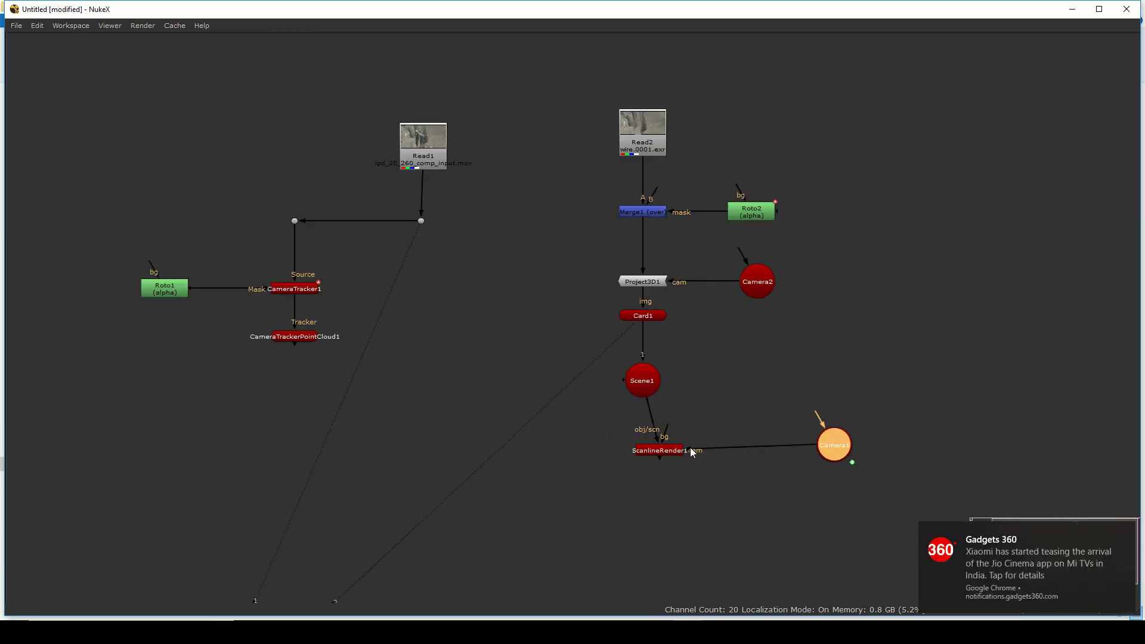
drag(680, 450, 664, 453)
Merge the ScanlineRender1 output over the Read1 footage, and align the Merge node and Camera1 in a row with ScanlineRender1.
click(507, 494)
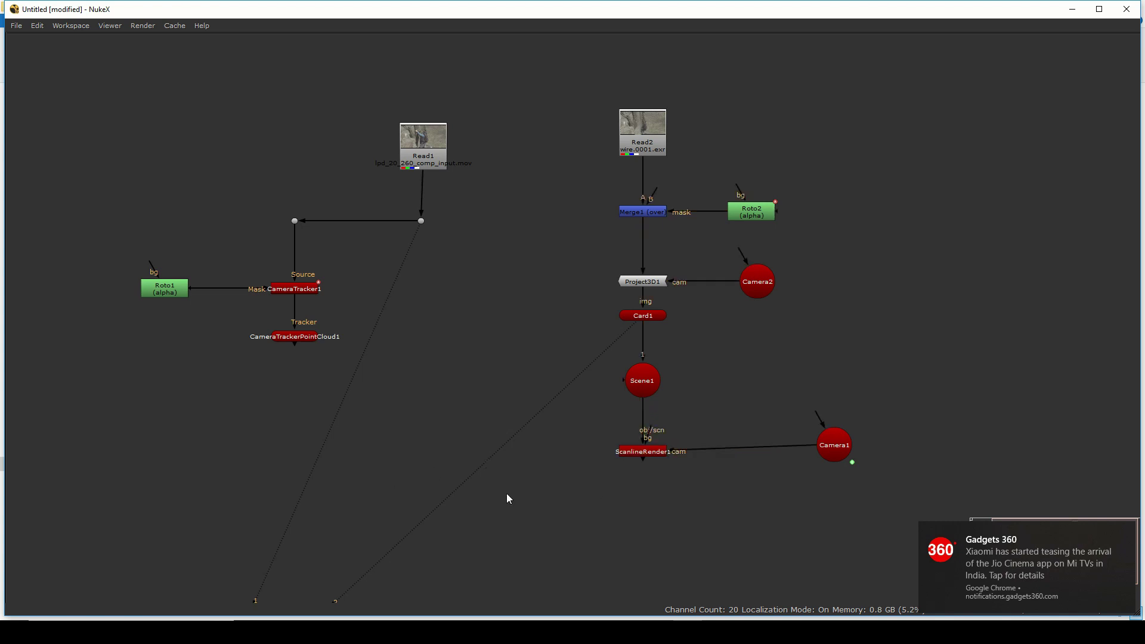
key(m)
drag(529, 486, 641, 471)
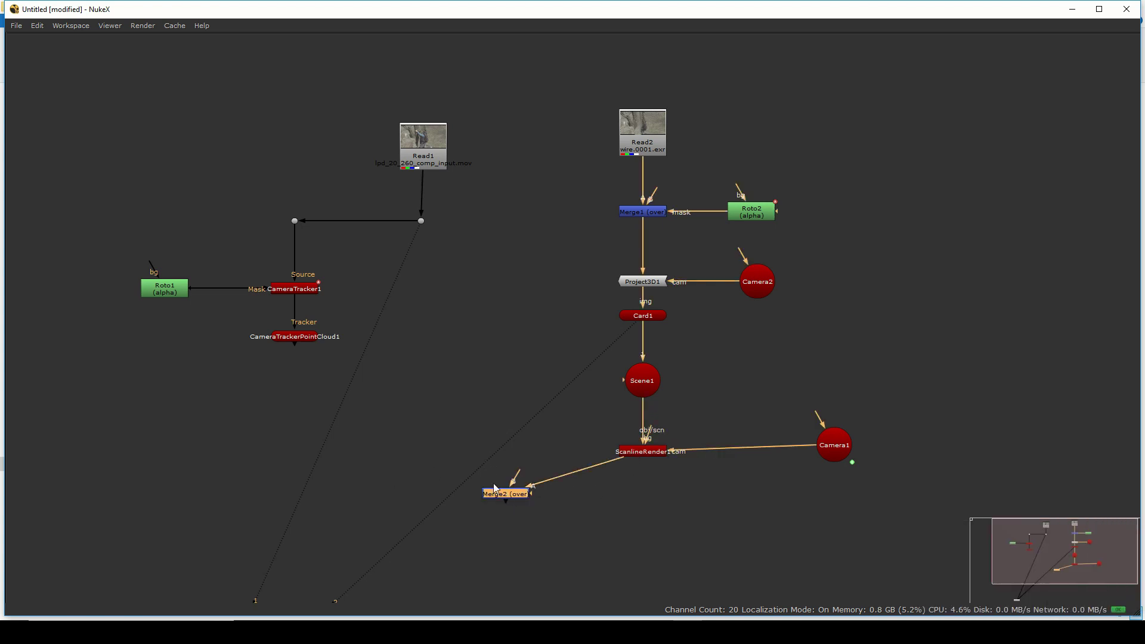
drag(514, 477, 421, 222)
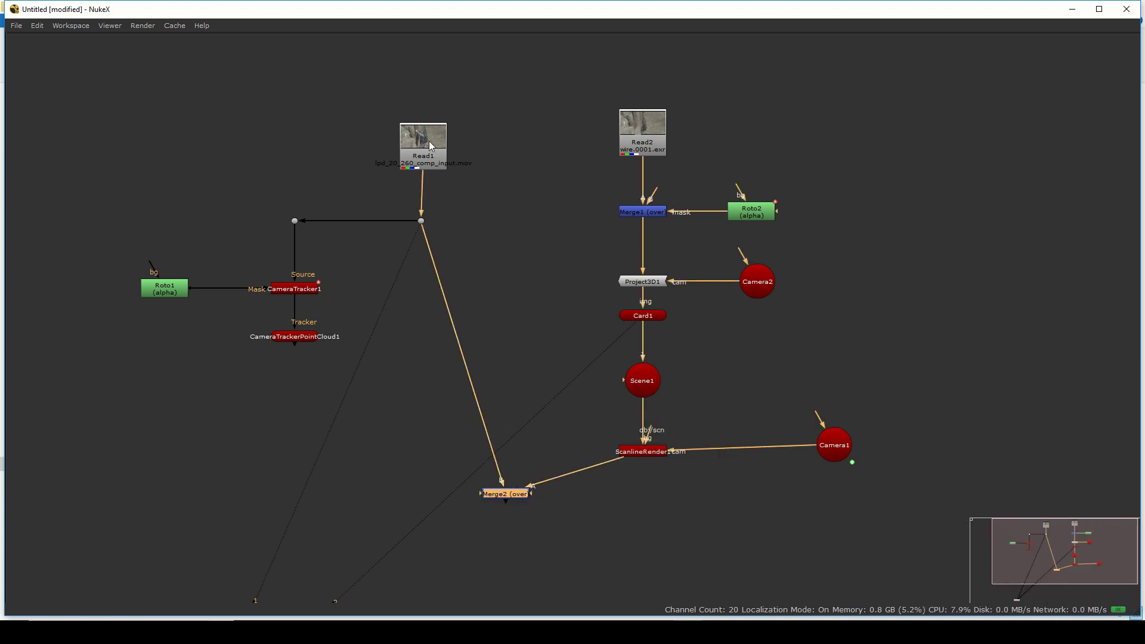
drag(438, 147, 431, 146)
drag(507, 499, 428, 456)
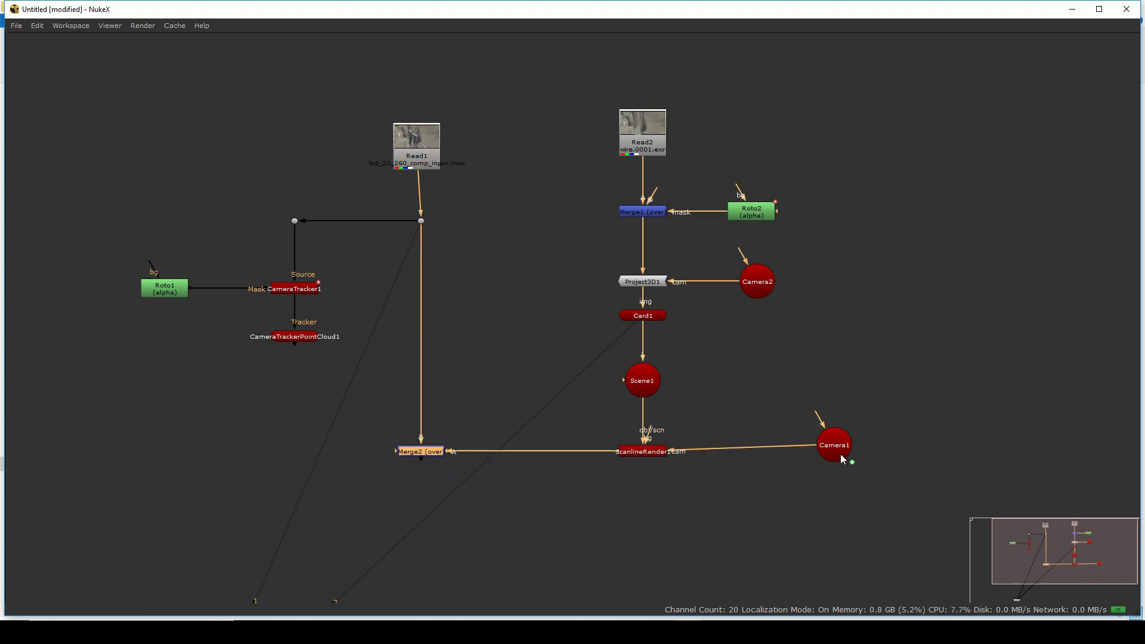
drag(839, 453, 1028, 553)
View the Merge2 output and compare it with the original Read1 footage, examining the picture's upper-right area.
key(space)
scroll(1027, 553, down, 2)
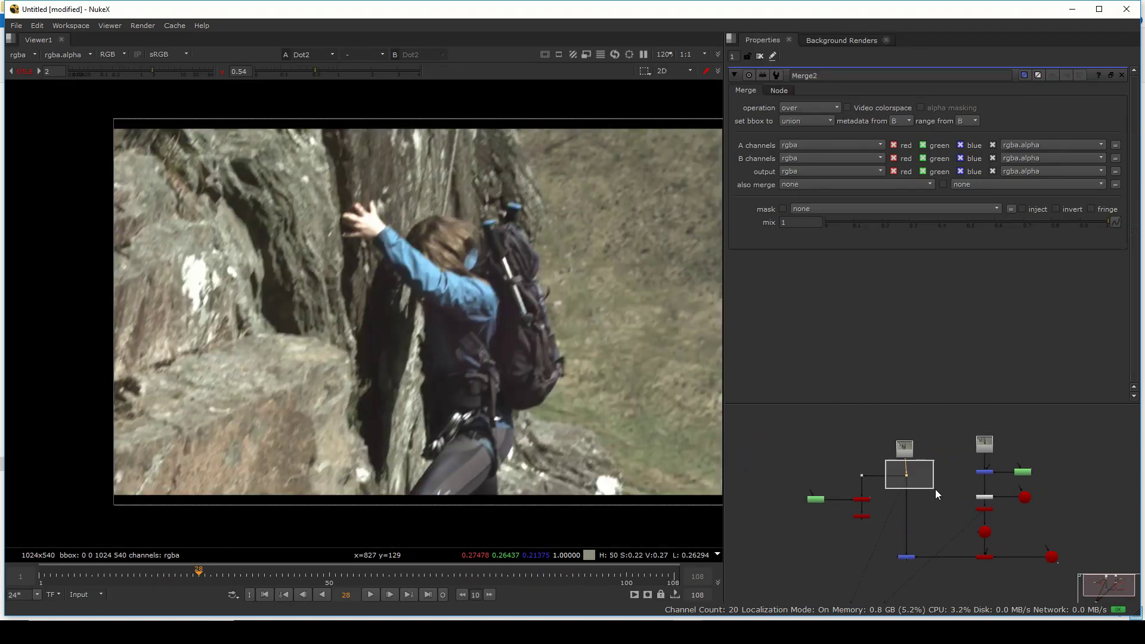
drag(935, 489, 935, 490)
drag(884, 527, 953, 550)
key(1)
drag(950, 484, 903, 547)
click(877, 460)
drag(466, 209, 263, 278)
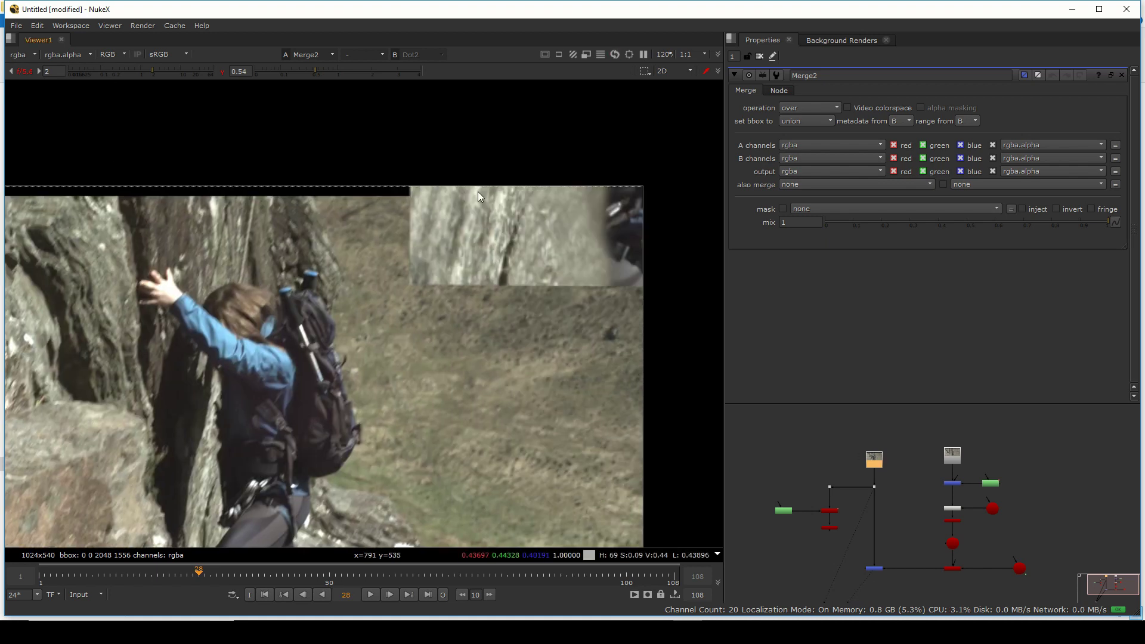
drag(478, 237, 549, 200)
key(2)
key(1)
key(2)
key(1)
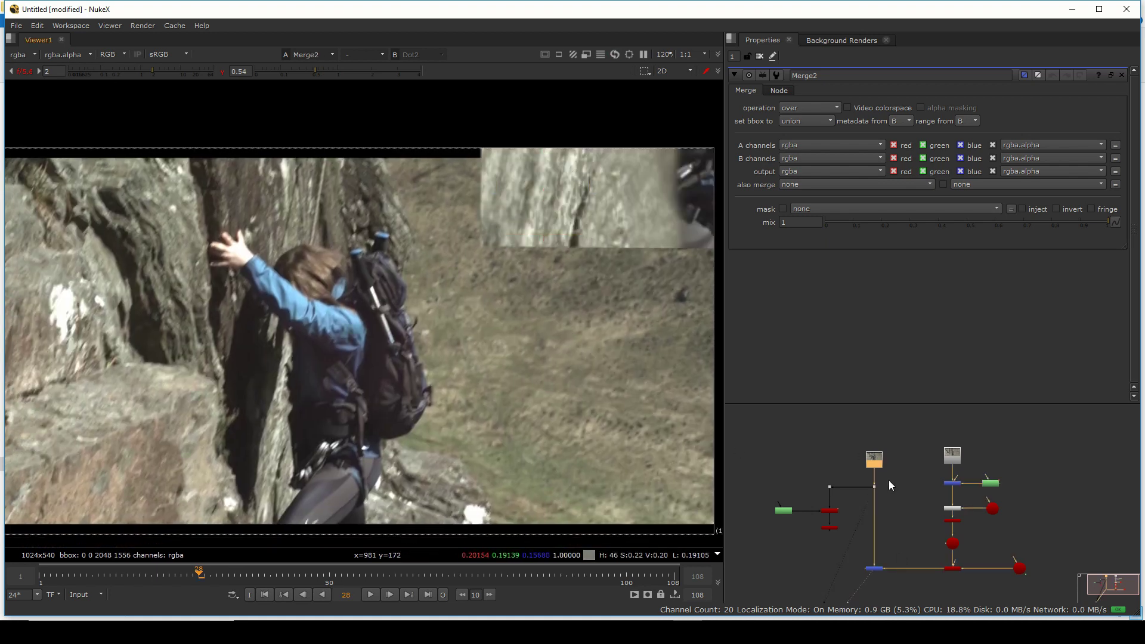
View Read1 alone and examine the format label and empty area at the frame's upper-right corner.
drag(888, 481, 938, 497)
click(858, 459)
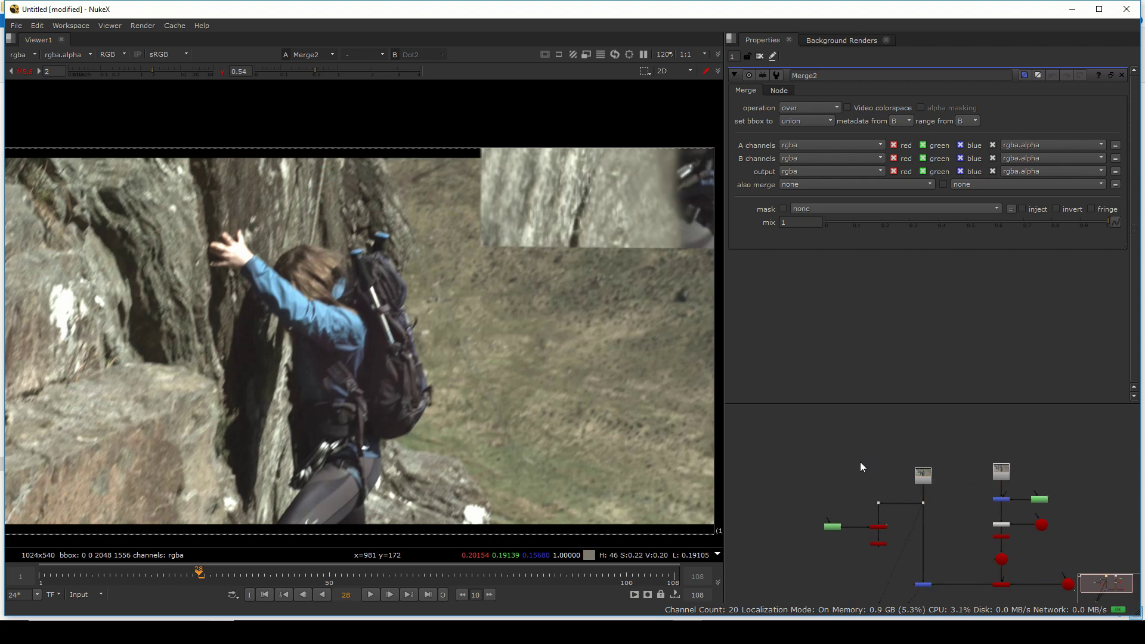
key(1)
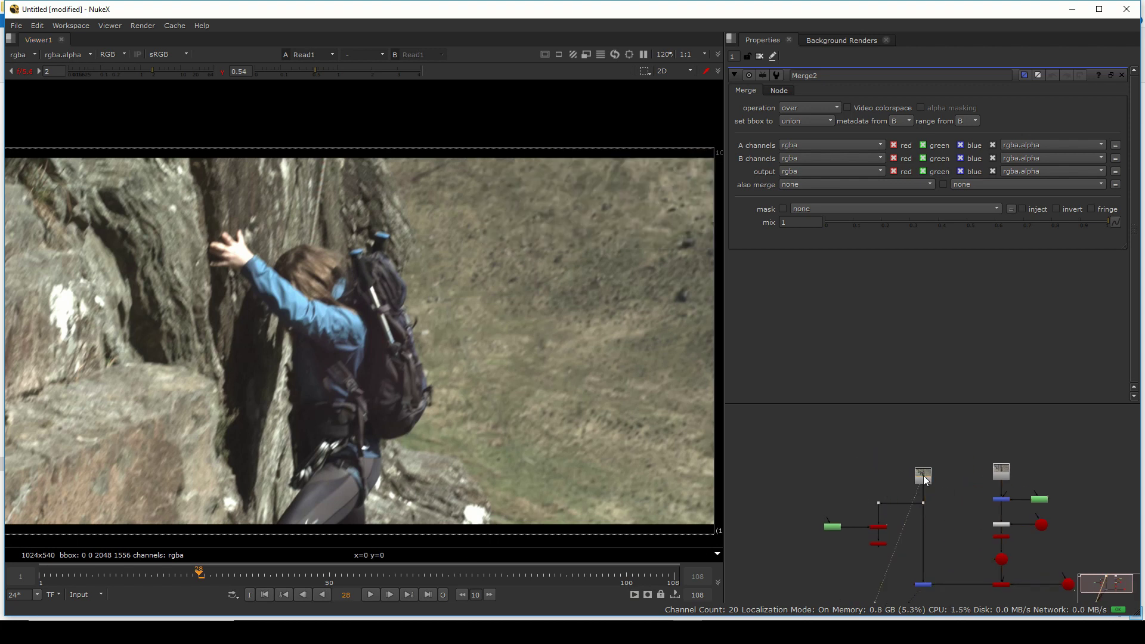
drag(721, 186, 568, 194)
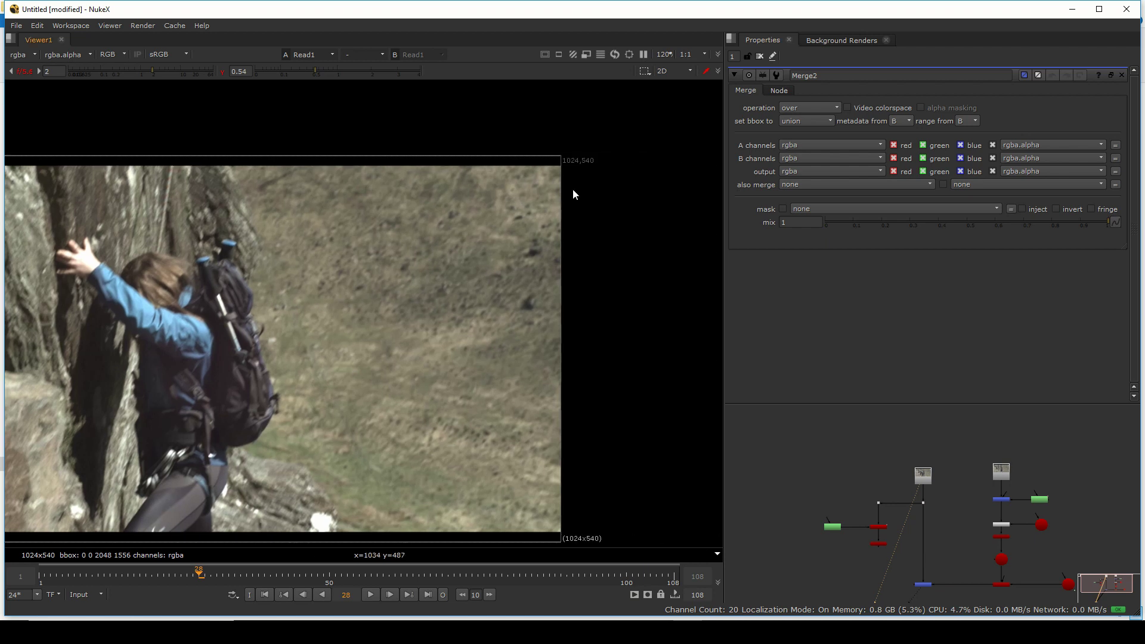
drag(550, 144, 595, 159)
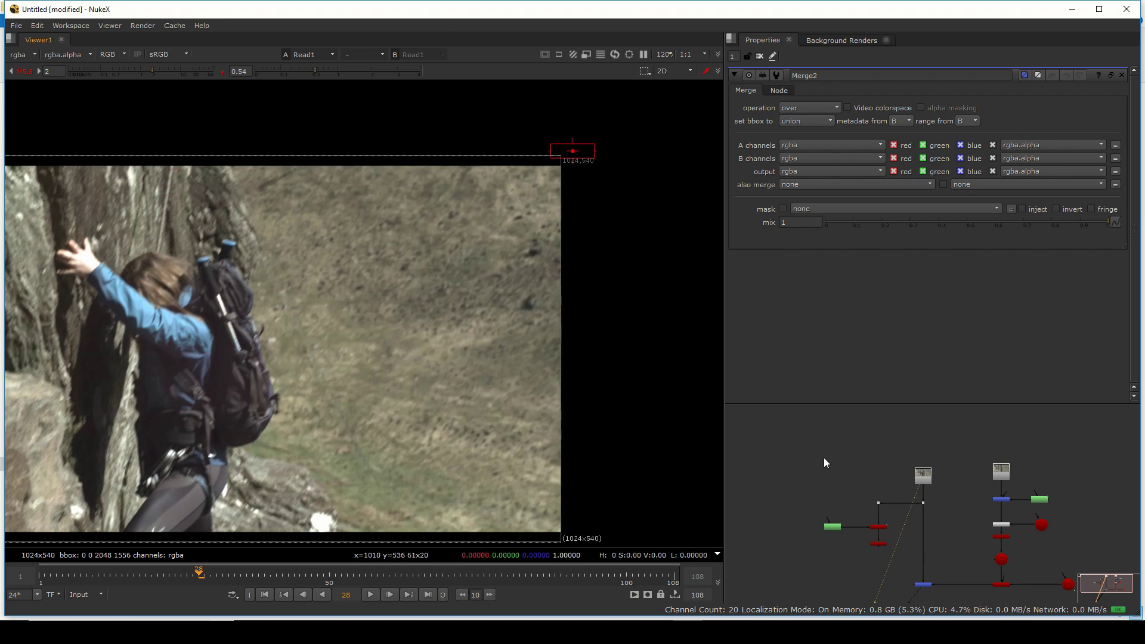
Set the project's full size format to 1024x540 in the project settings.
key(s)
scroll(925, 288, down, 3)
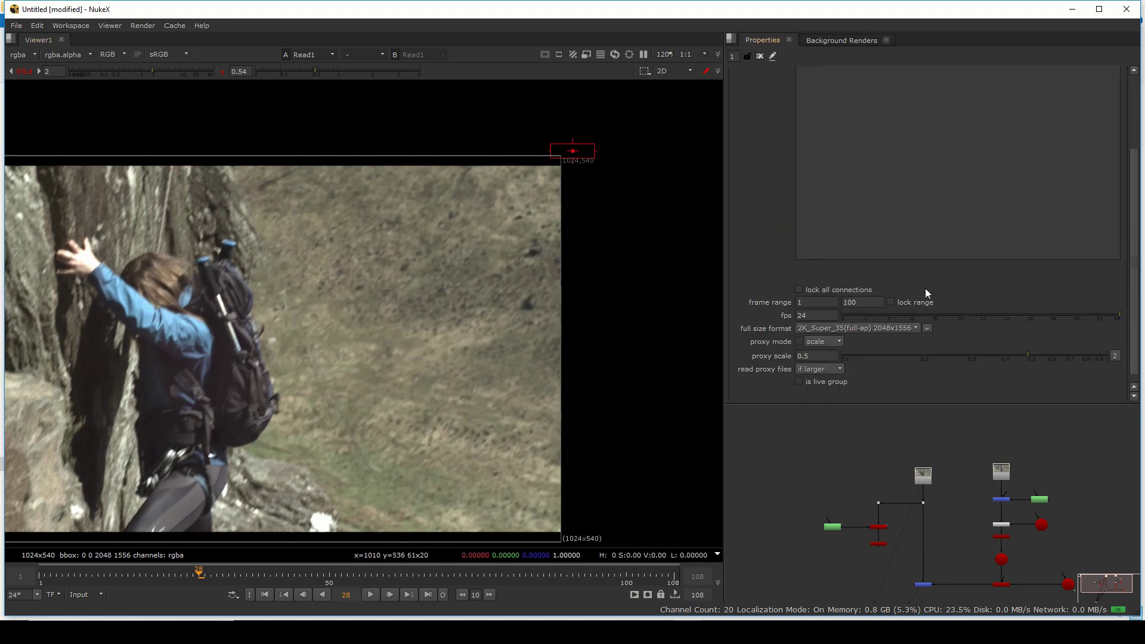
click(906, 328)
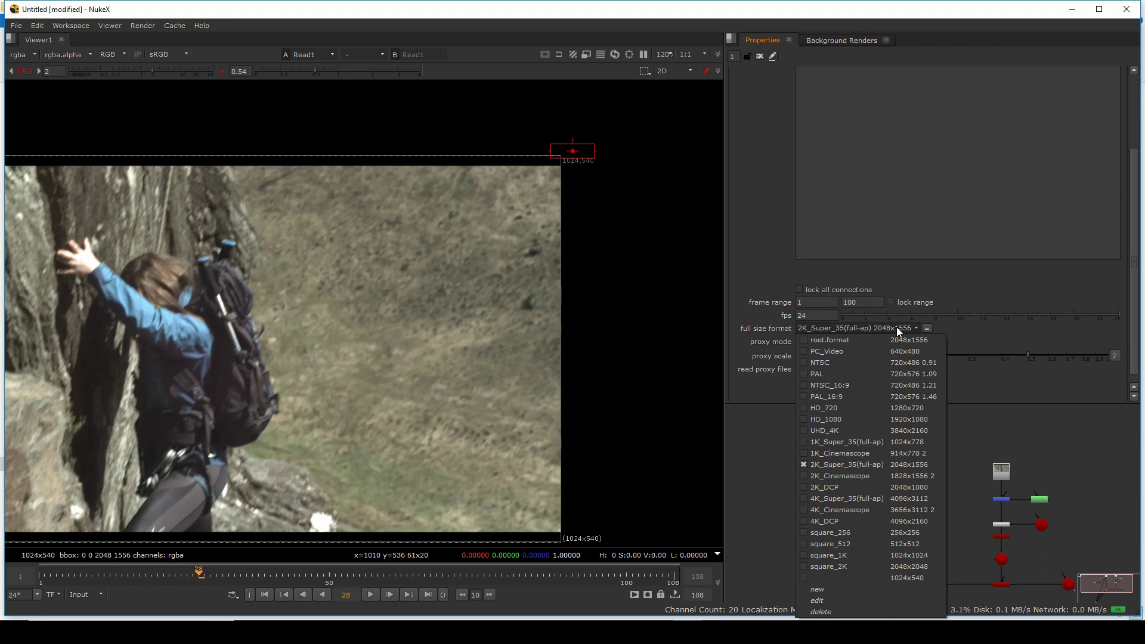
click(896, 326)
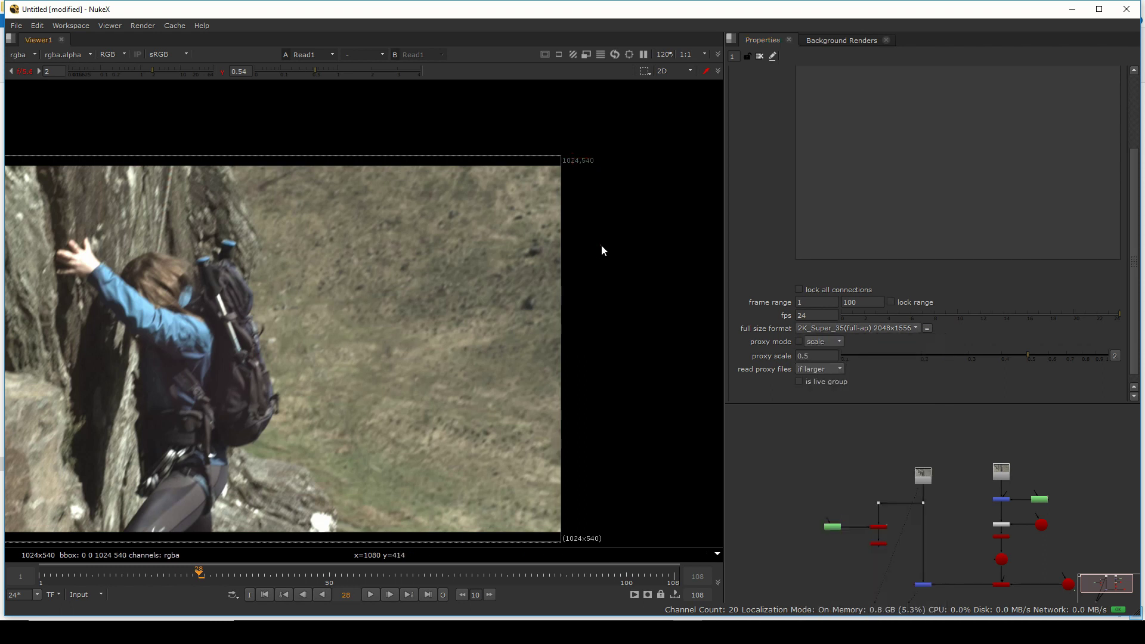
click(884, 328)
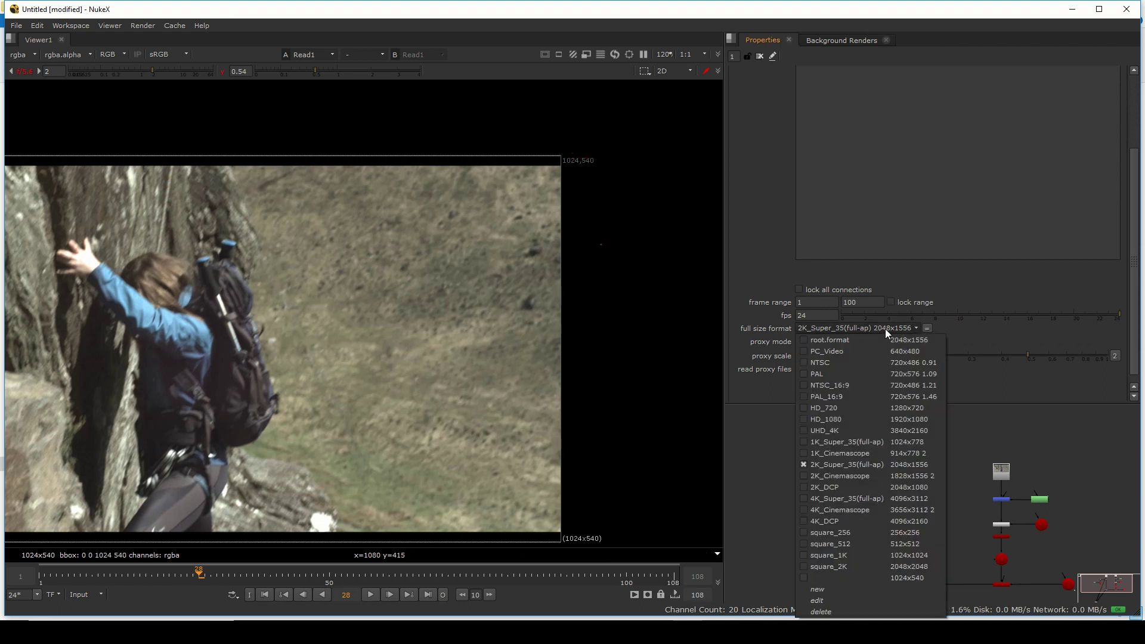
click(917, 577)
View the Merge2 output at frame 28 and compare the projected rock patch with the original footage.
scroll(997, 477, down, 3)
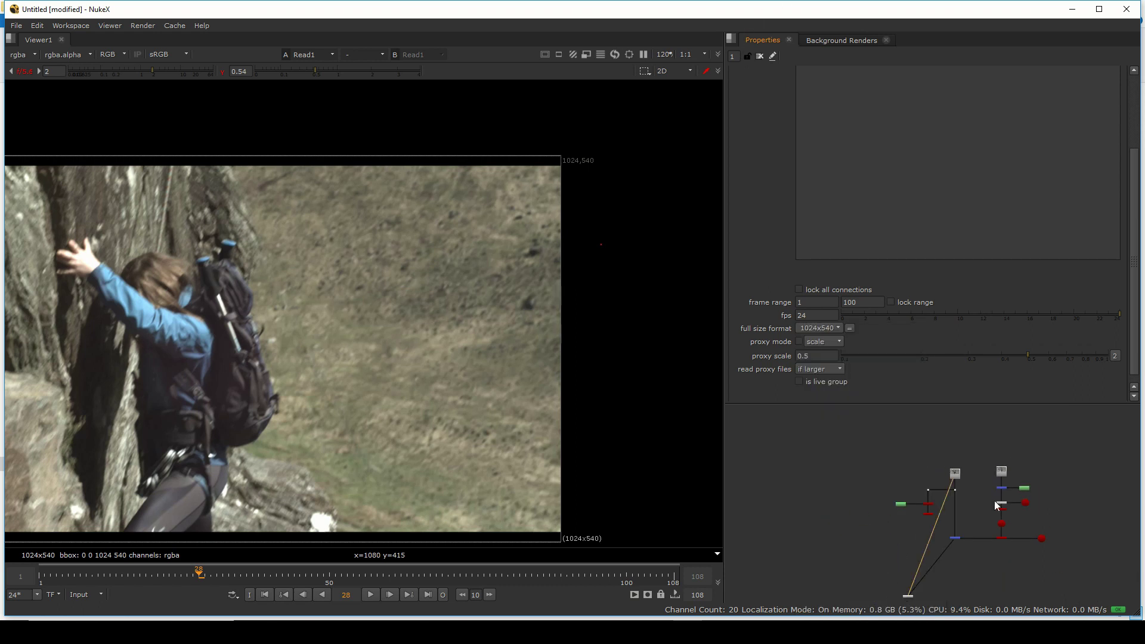
scroll(993, 499, up, 2)
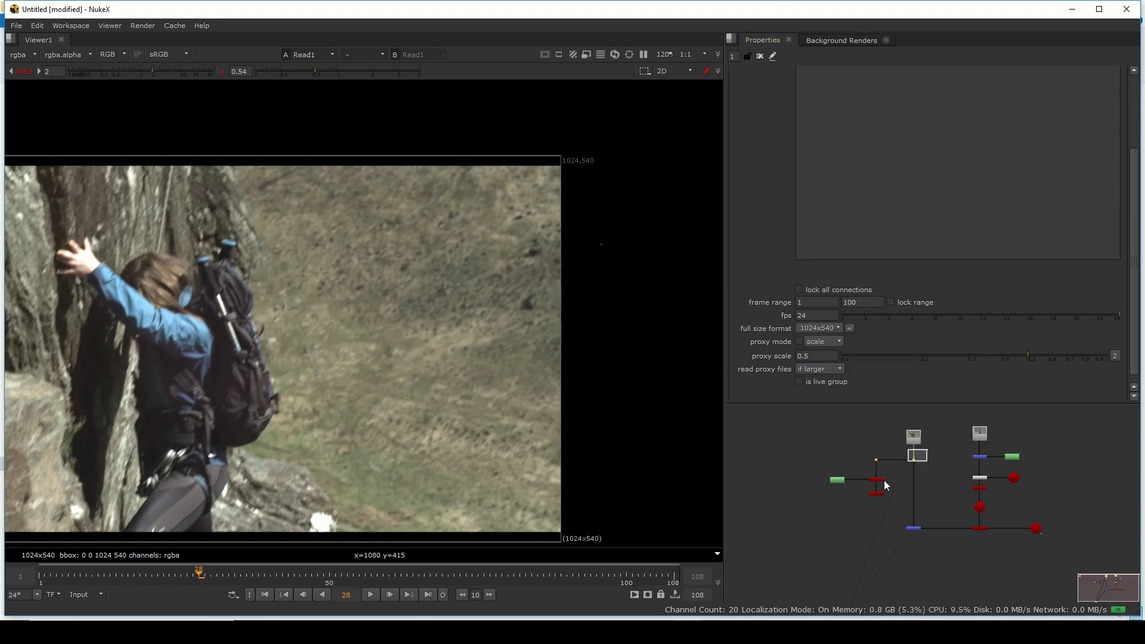
click(913, 528)
key(1)
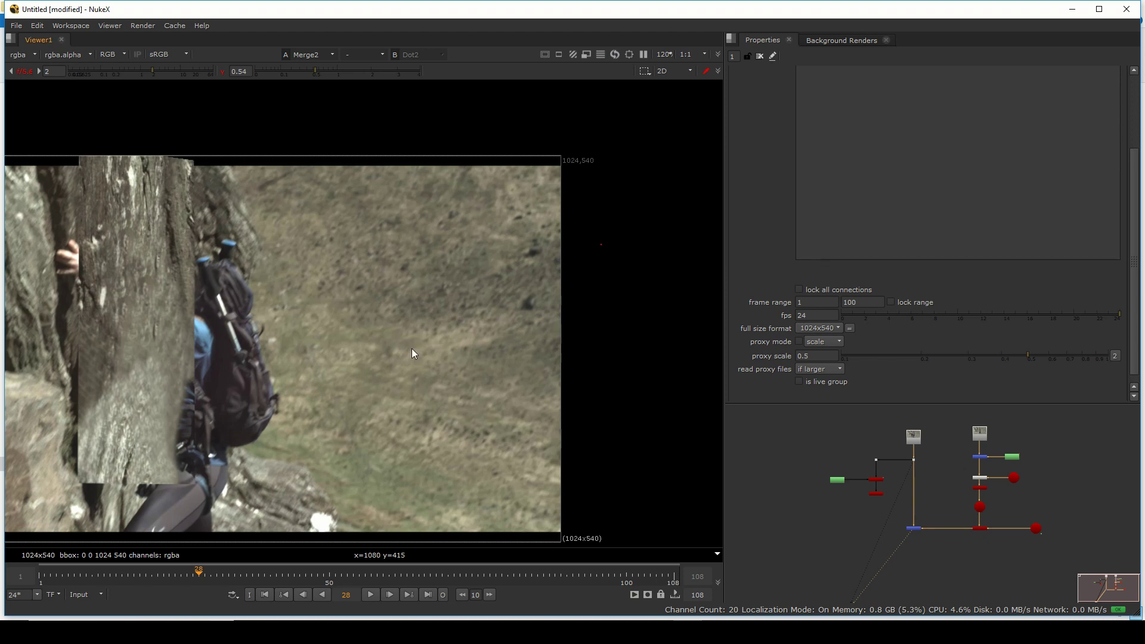
drag(104, 269, 321, 278)
key(2)
key(1)
key(2)
key(1)
key(2)
key(1)
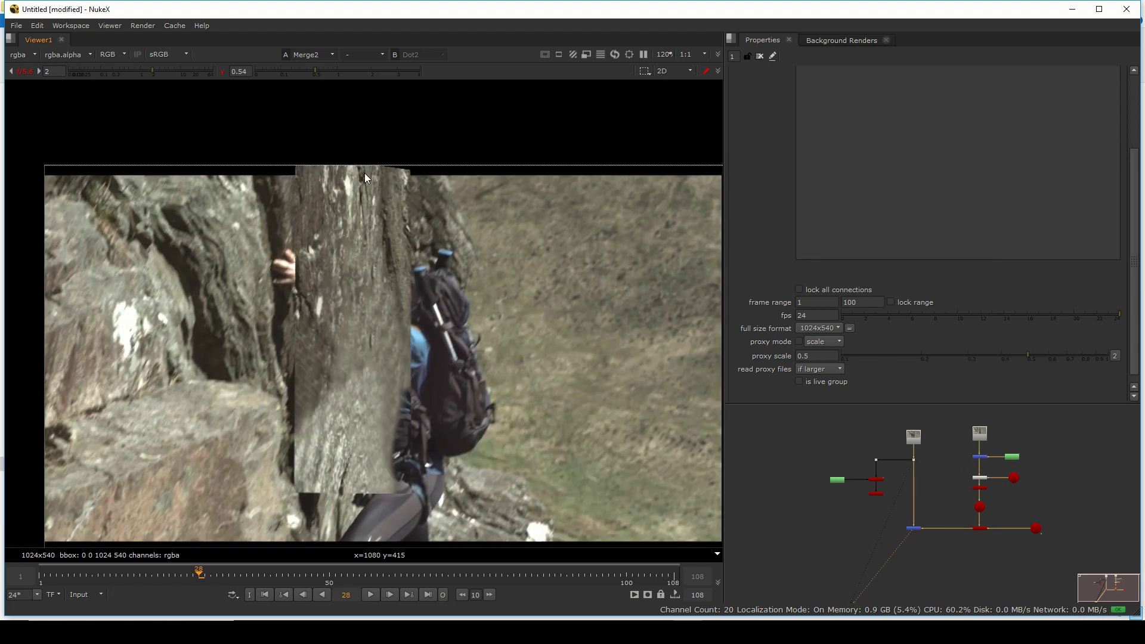
key(2)
key(1)
key(2)
key(1)
key(2)
key(1)
key(2)
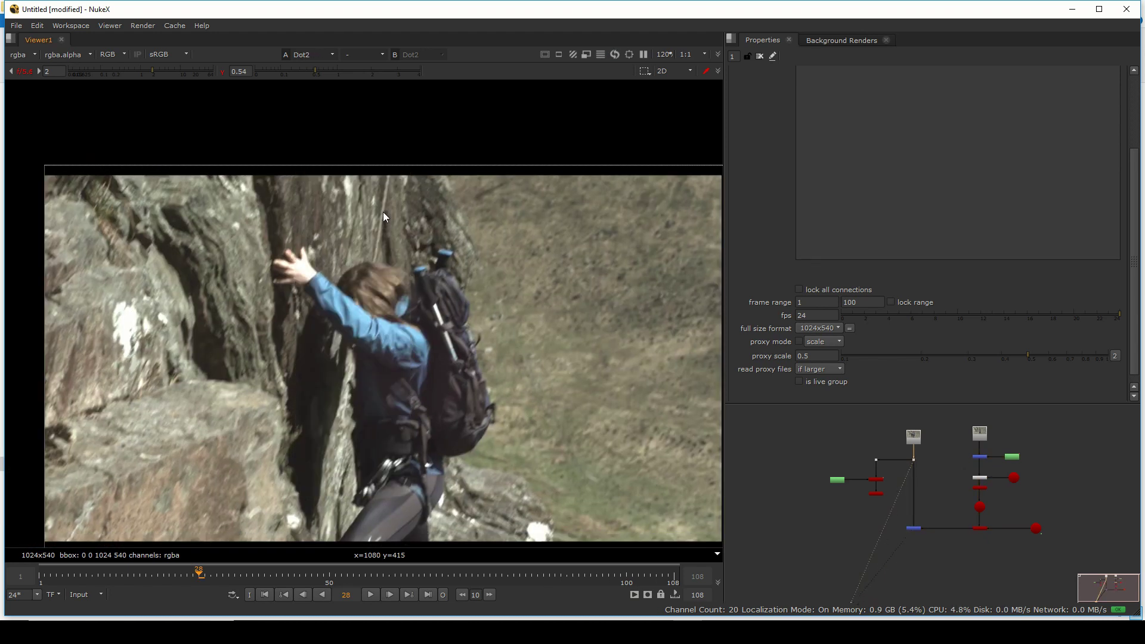
key(1)
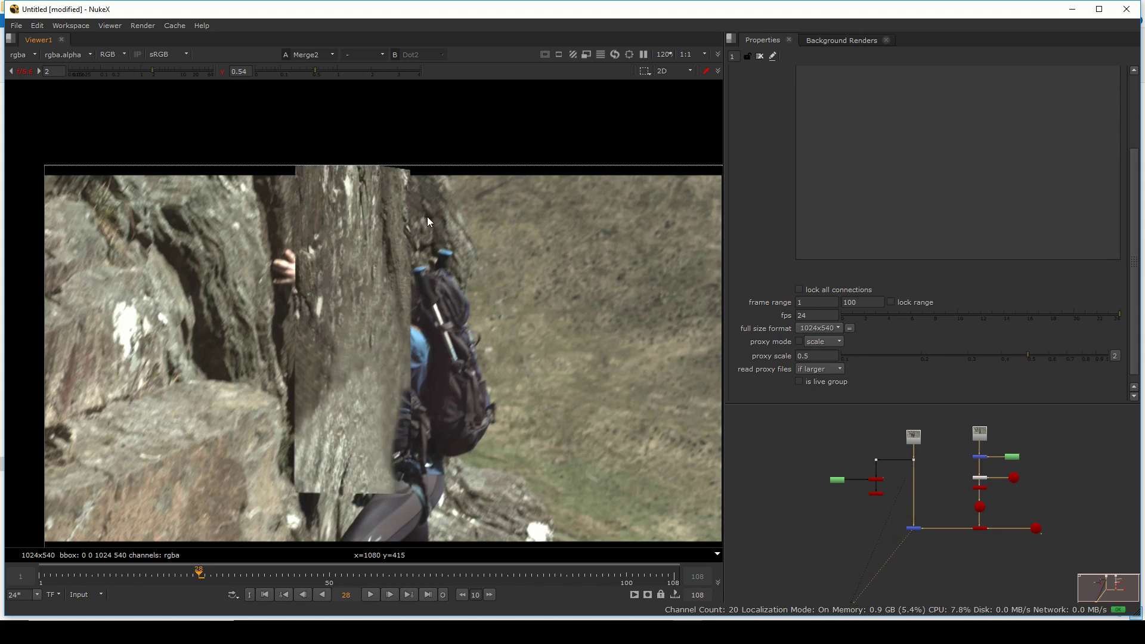
Step back to frame 21 and compare the Merge2 result with the original footage around the climber and wire.
scroll(1016, 485, up, 5)
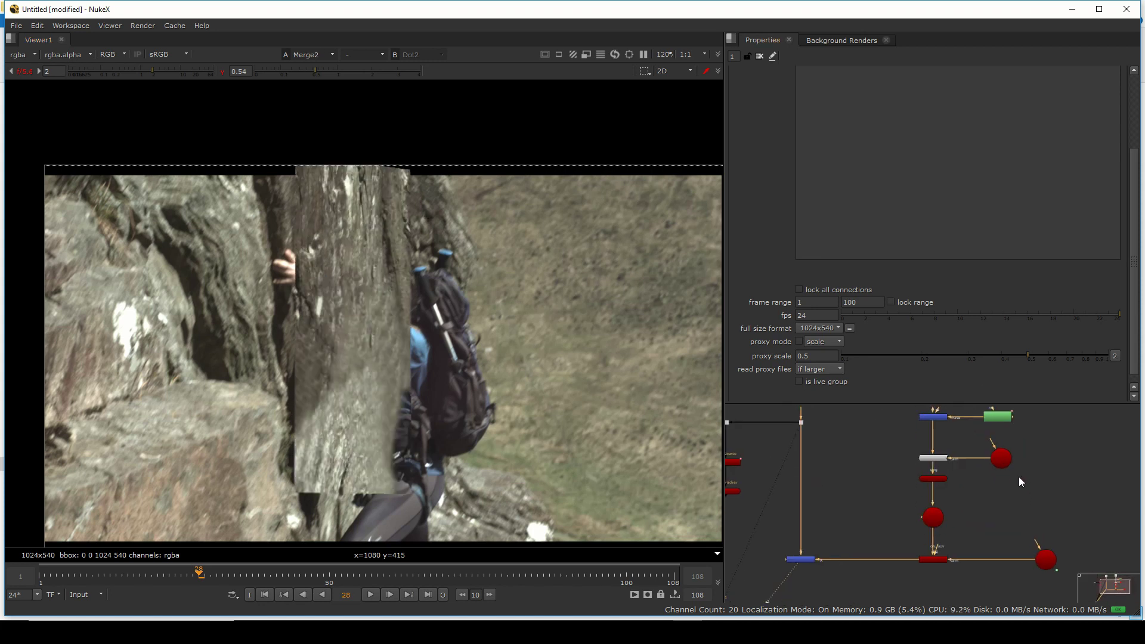
key(Left)
key(2)
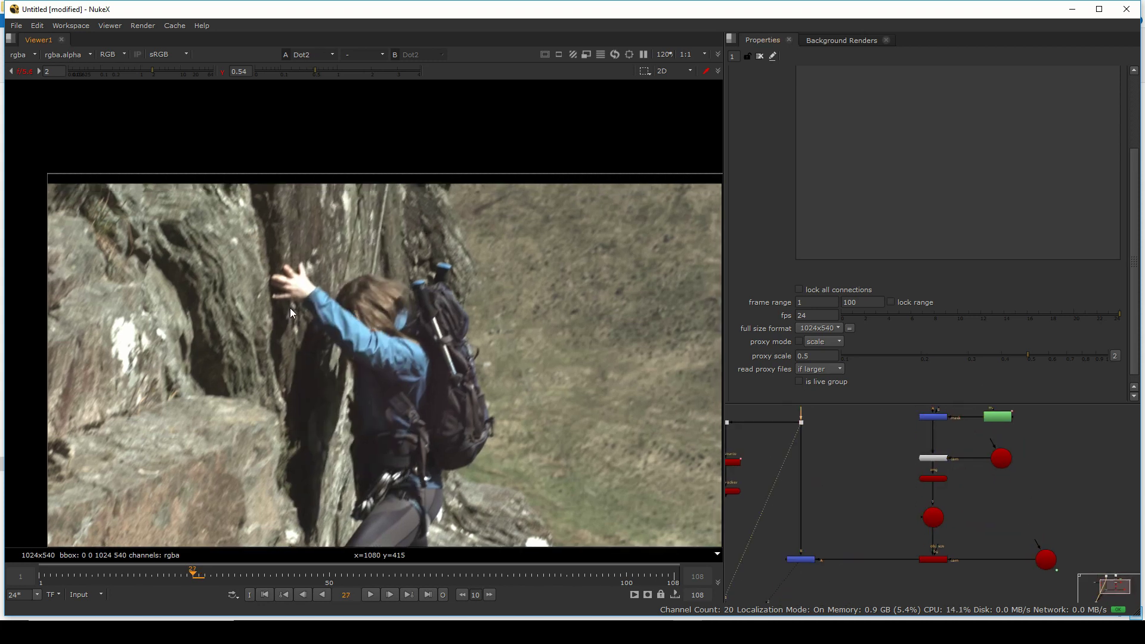
key(Left)
key(Left)
key(Left)
key(Left)
key(Left)
key(Left)
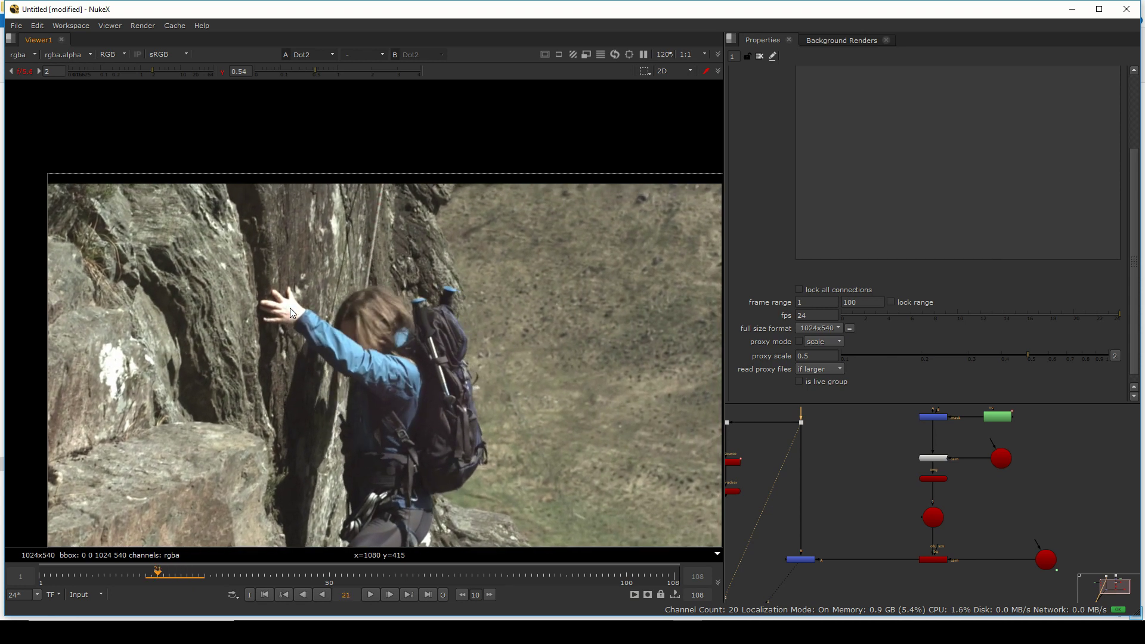
key(1)
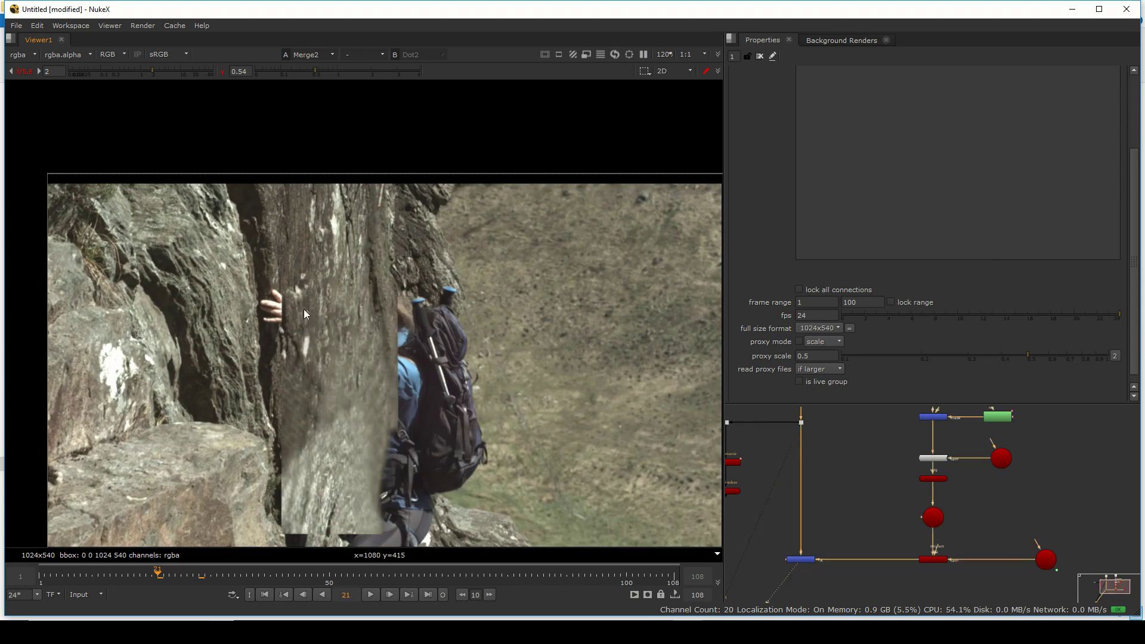
key(2)
key(1)
key(2)
key(1)
key(2)
key(1)
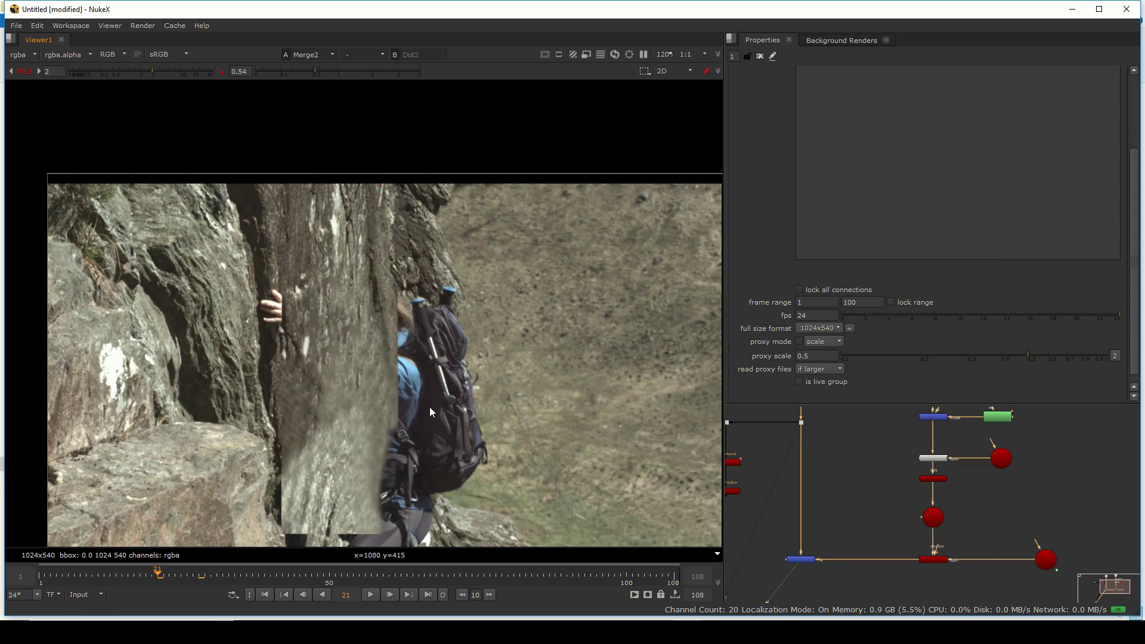
drag(430, 408, 438, 376)
key(2)
key(1)
key(2)
key(1)
key(2)
key(1)
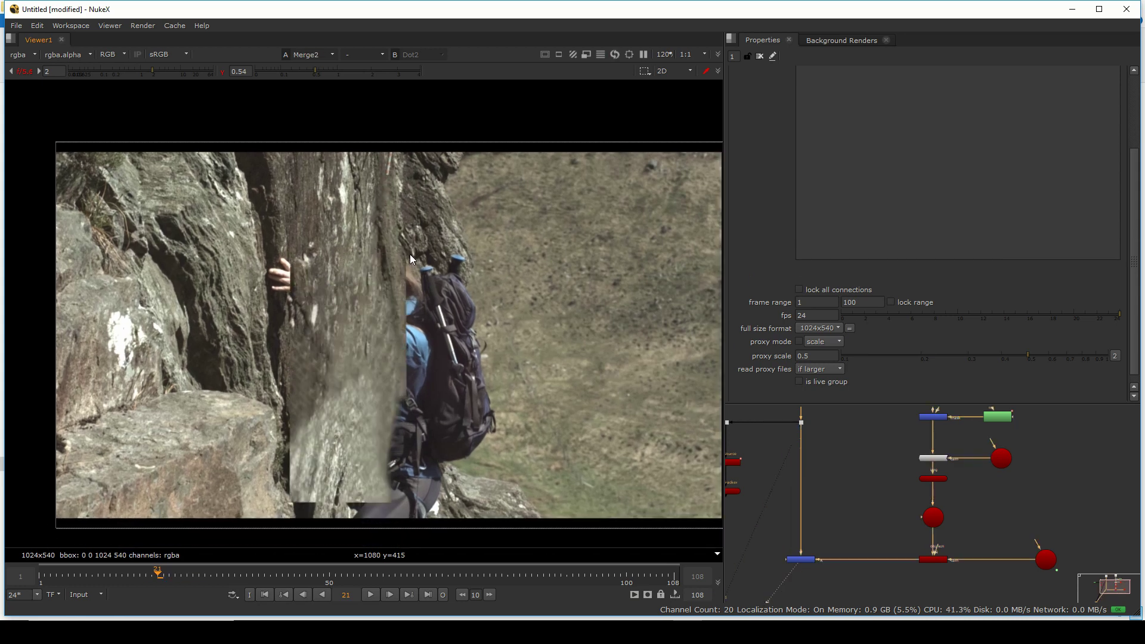
Set Card1's uniform scale to 3.8 so the projection covers more of the wire, and close its properties.
drag(1016, 421, 990, 446)
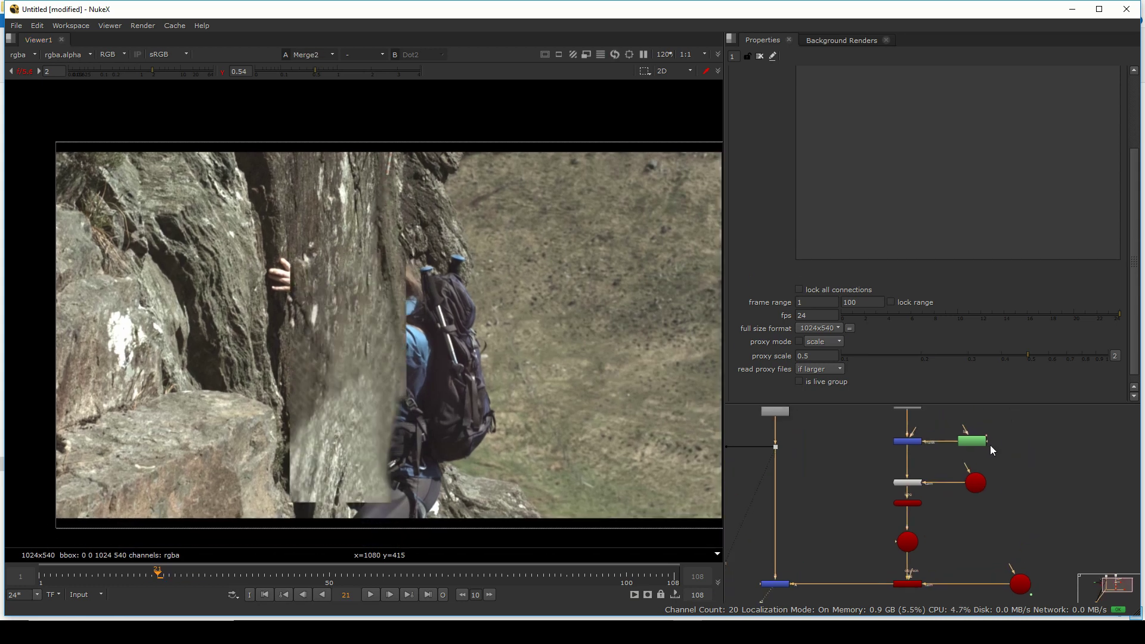
scroll(392, 193, up, 3)
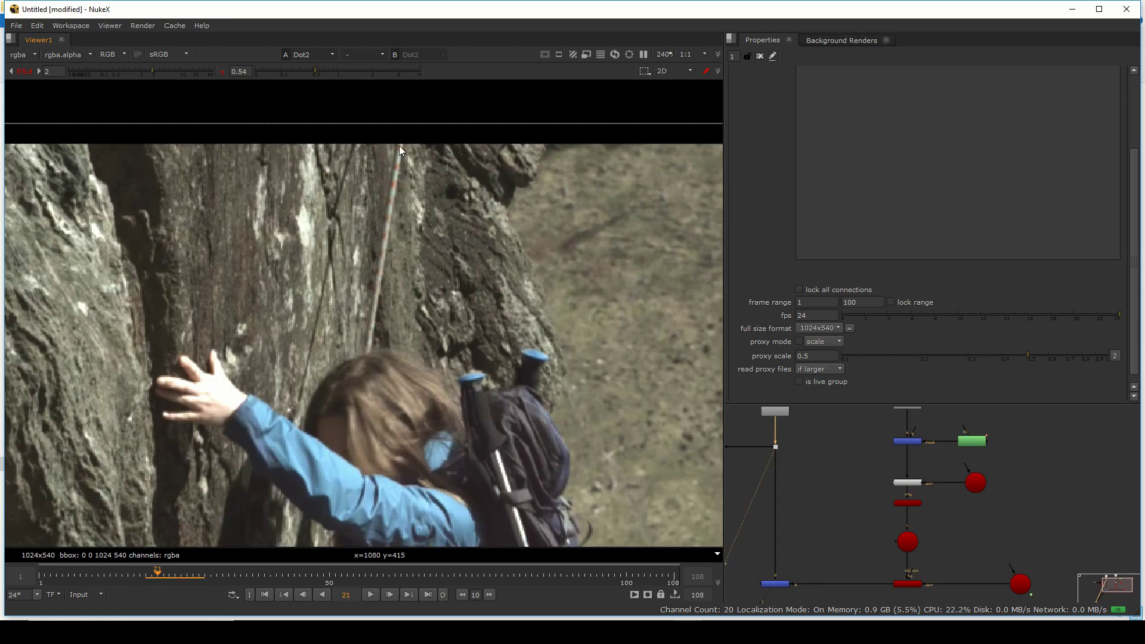
scroll(932, 503, up, 3)
double_click(893, 505)
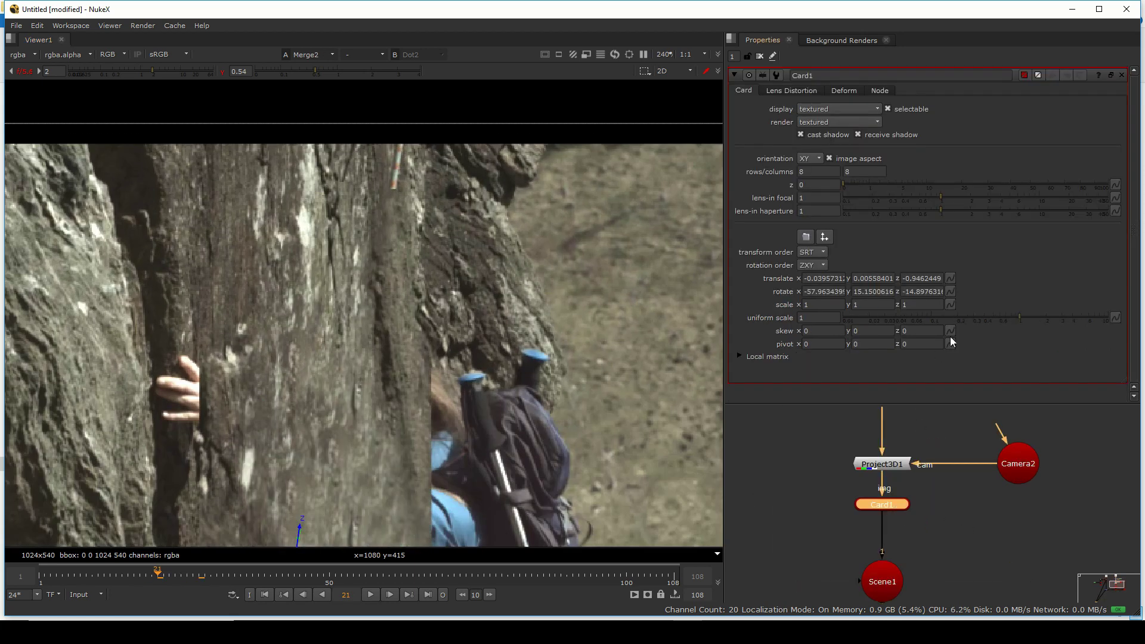
drag(1057, 320, 1068, 317)
scroll(359, 274, down, 3)
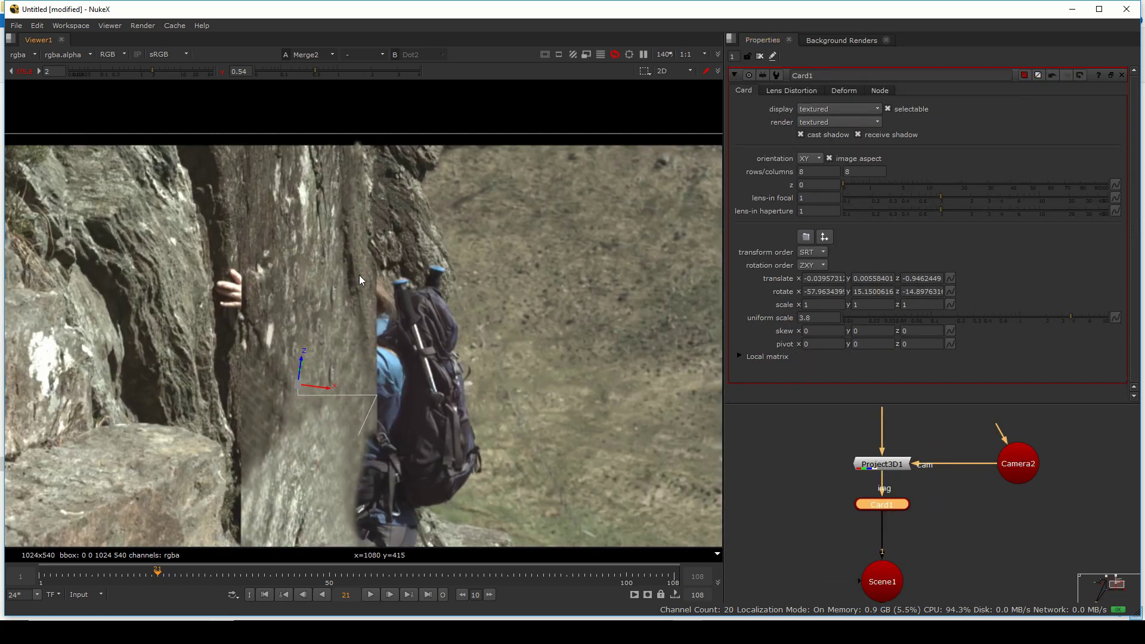
click(760, 56)
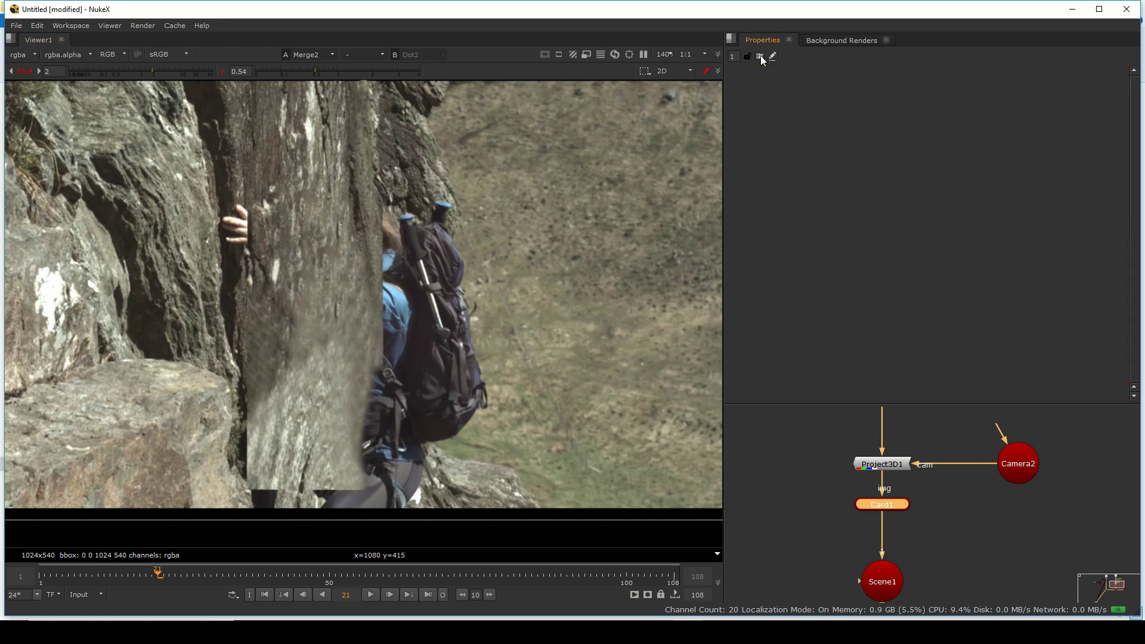
Check the enlarged card against the original footage, and play the Merge2 output from frame 21 to examine how the patch tracks.
key(f)
key(1)
click(953, 486)
key(2)
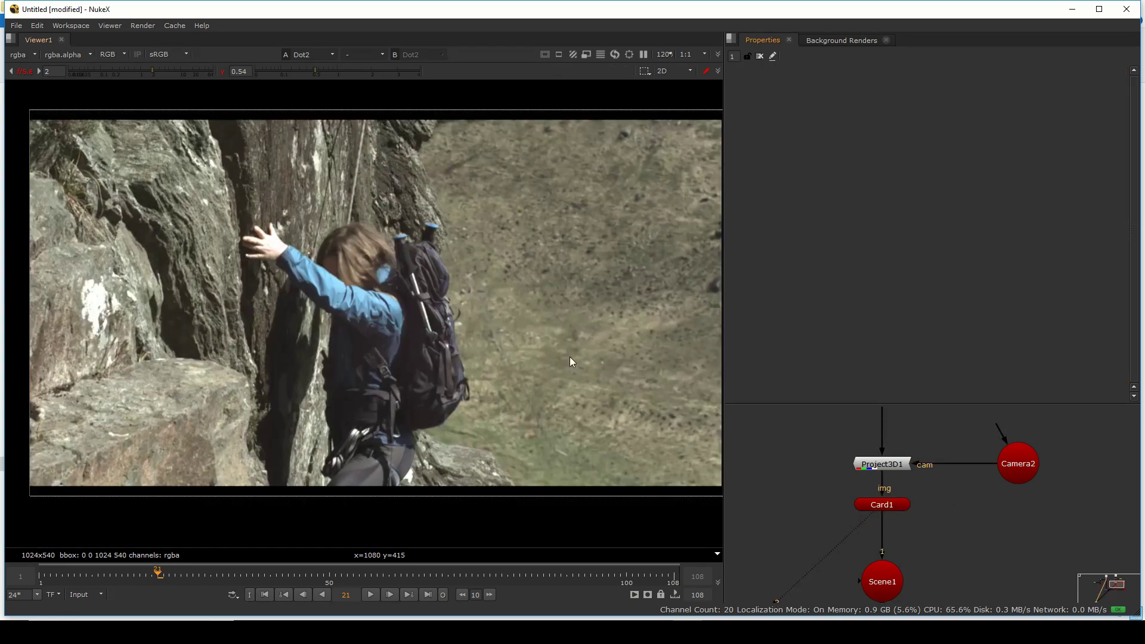
scroll(536, 419, down, 1)
scroll(916, 514, down, 5)
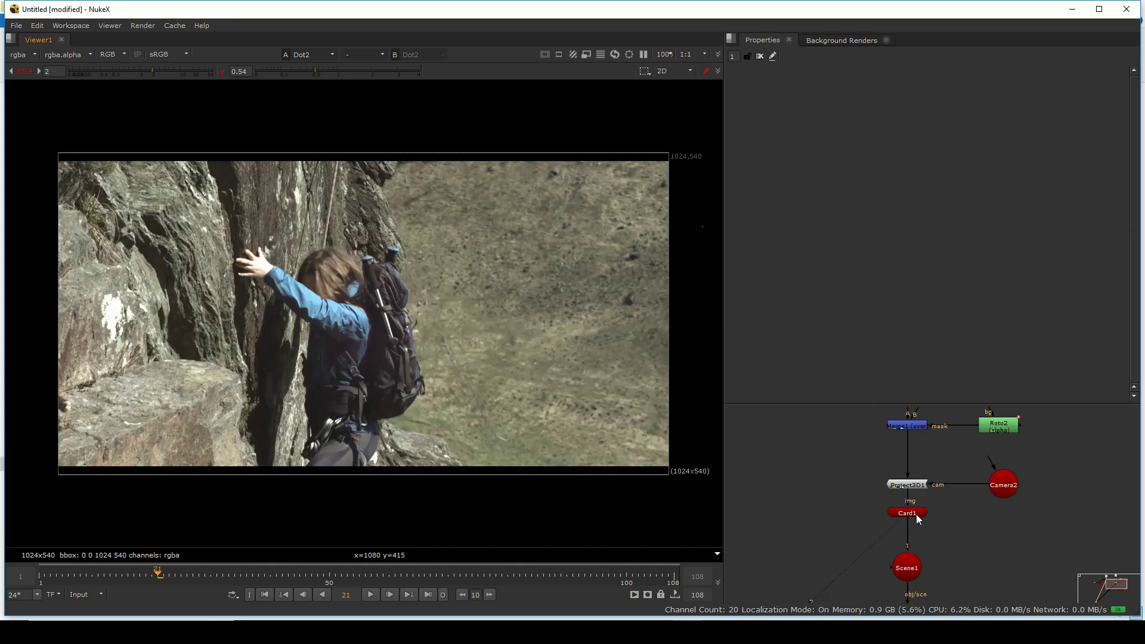
drag(856, 515, 968, 465)
click(912, 538)
key(1)
drag(436, 414, 472, 433)
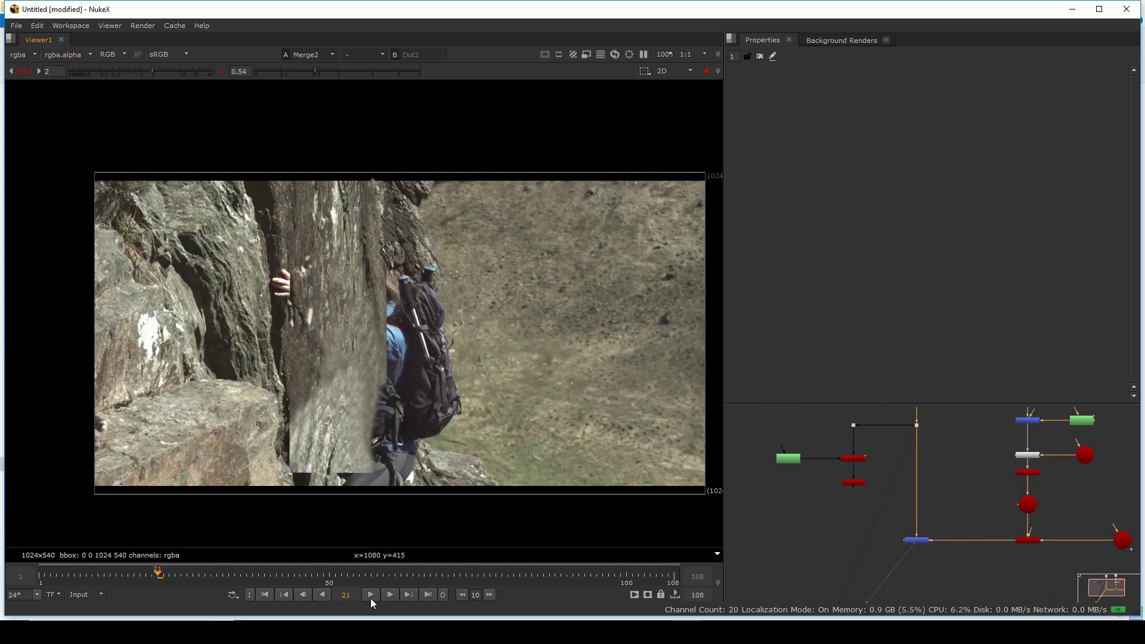
click(371, 595)
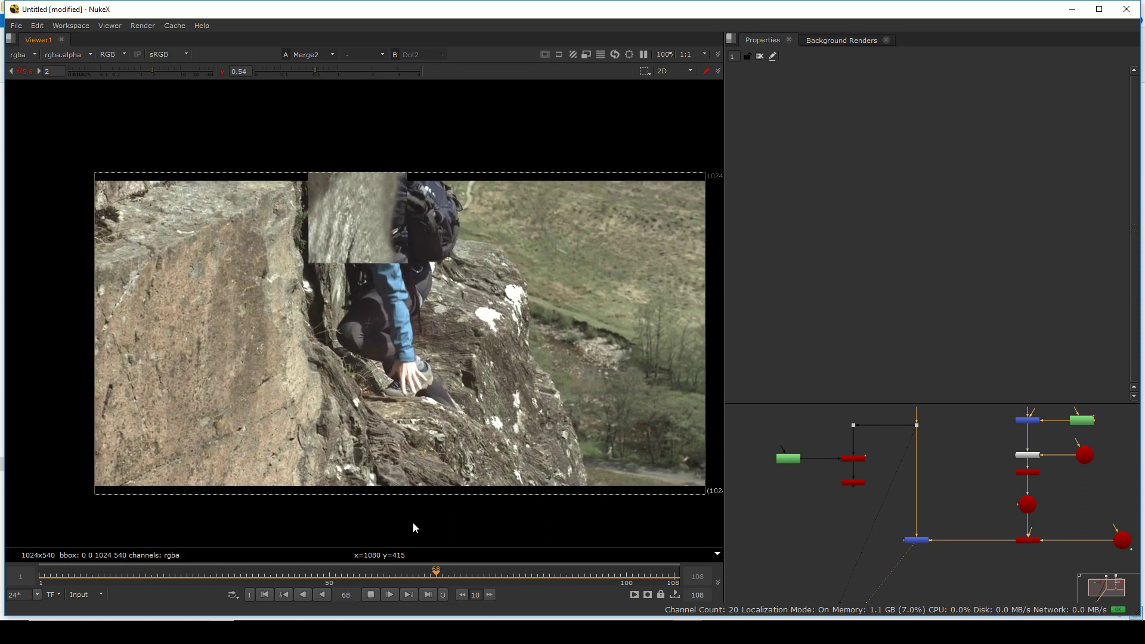
click(370, 594)
Go to frame 18 and compare the Merge2 output with the original footage around the climber's head and wire.
mouse_move(152, 575)
mouse_down()
mouse_move(167, 578)
mouse_move(140, 578)
mouse_up()
scroll(1070, 525, down, 2)
drag(1073, 533, 1026, 533)
drag(932, 446, 882, 471)
key(2)
drag(943, 511, 886, 547)
key(1)
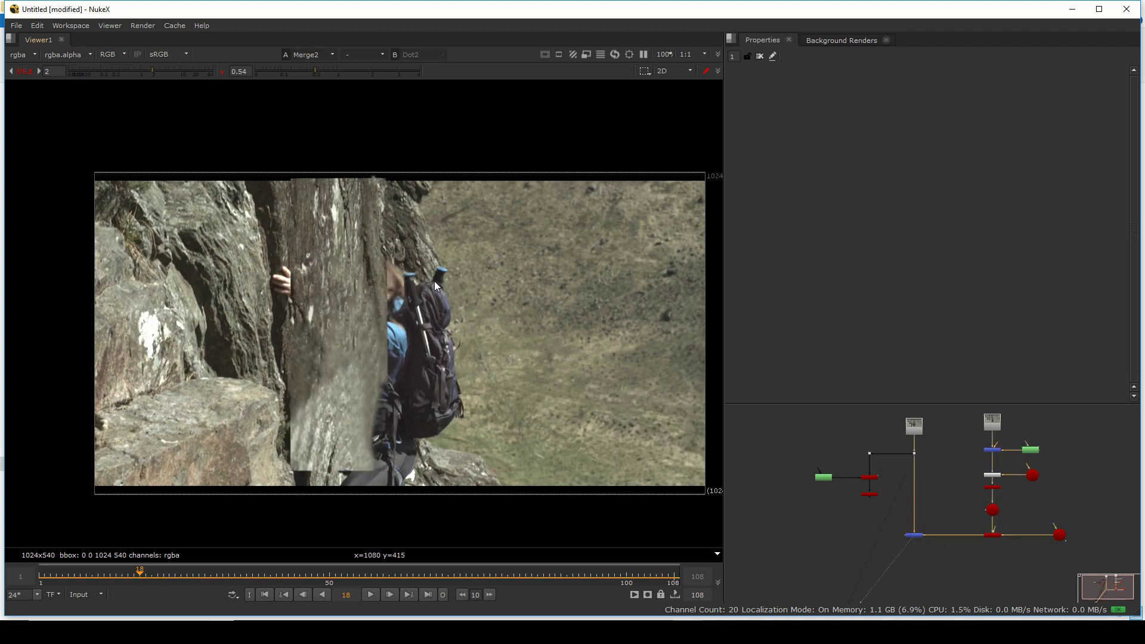
key(1)
scroll(376, 256, up, 4)
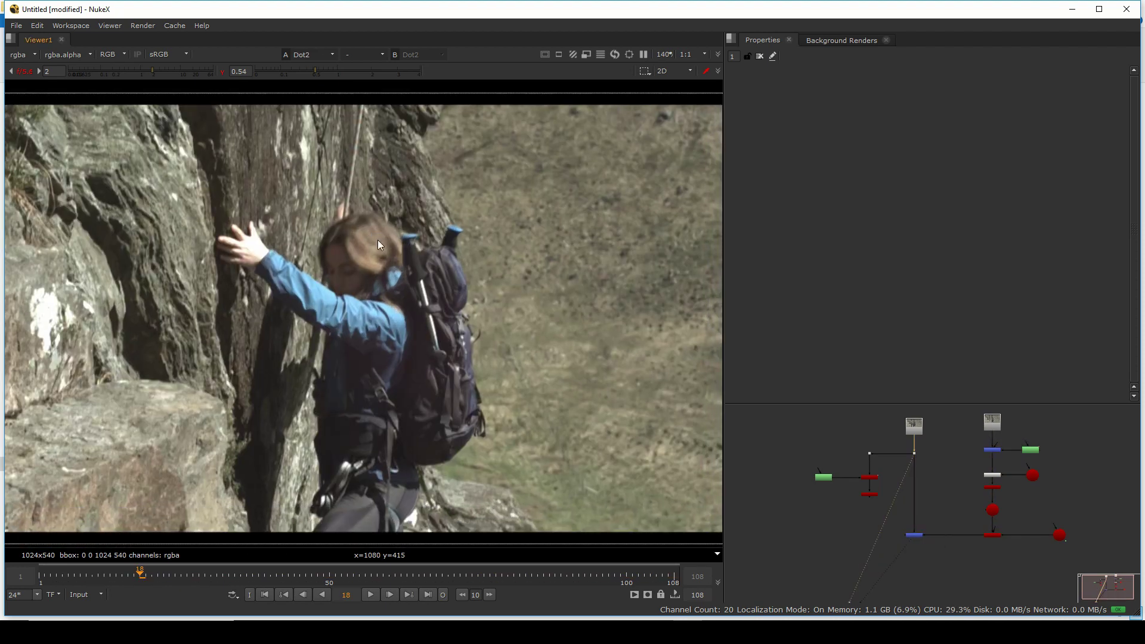
drag(991, 451, 906, 464)
scroll(948, 486, up, 3)
drag(964, 539, 1023, 491)
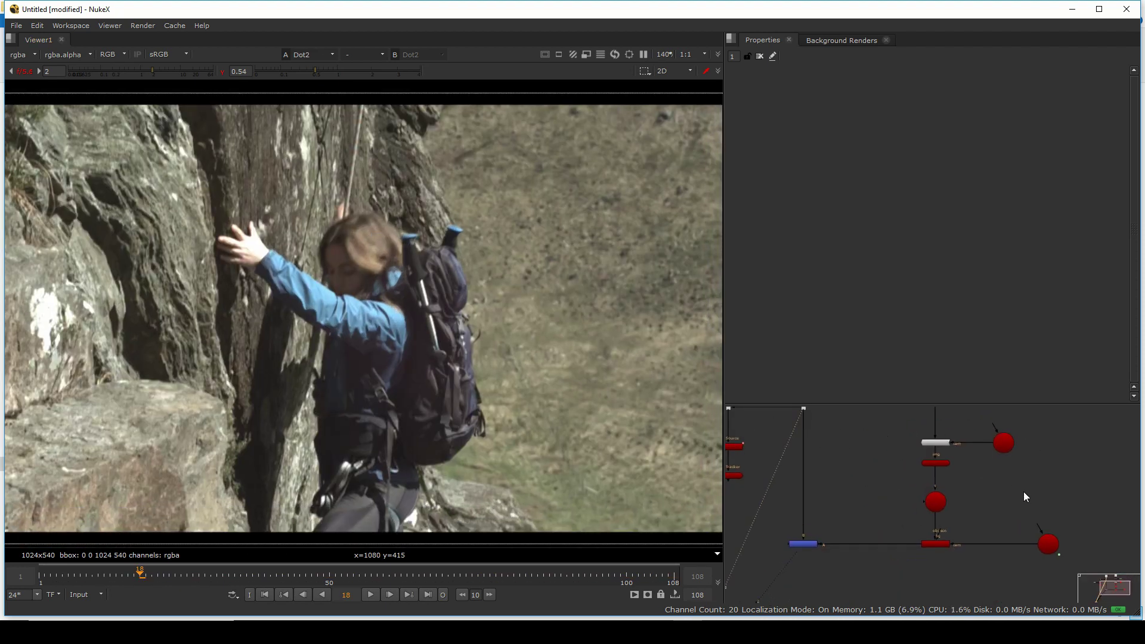
key(f)
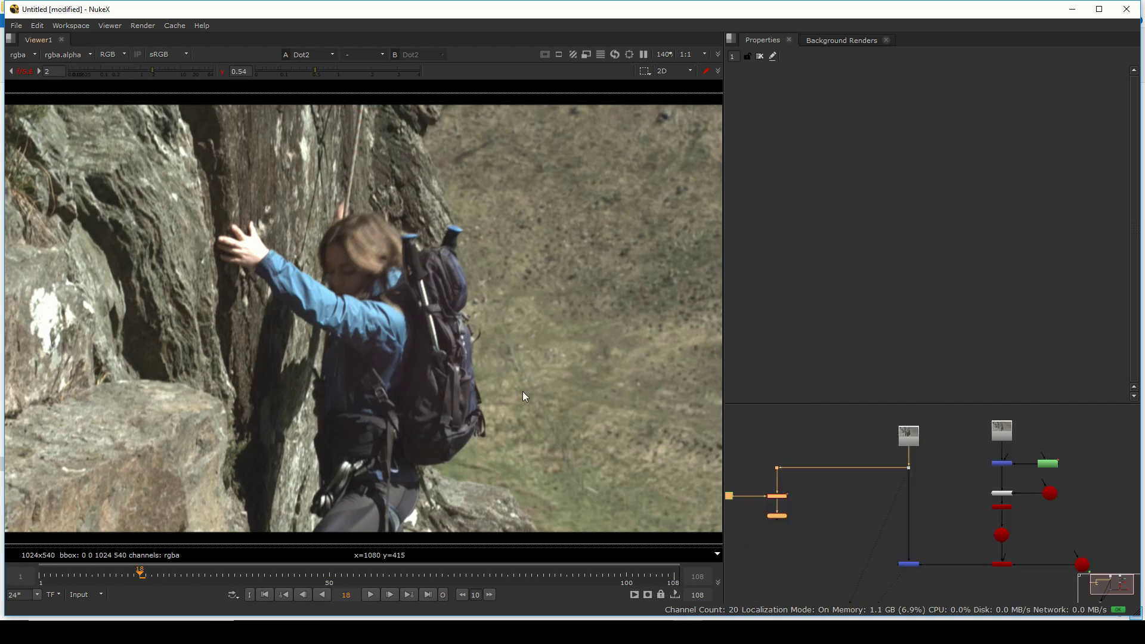
Go to frame 30 and compare the merged patch with the original footage around the hand, head and backpack.
drag(875, 518, 948, 581)
key(1)
drag(354, 585, 213, 575)
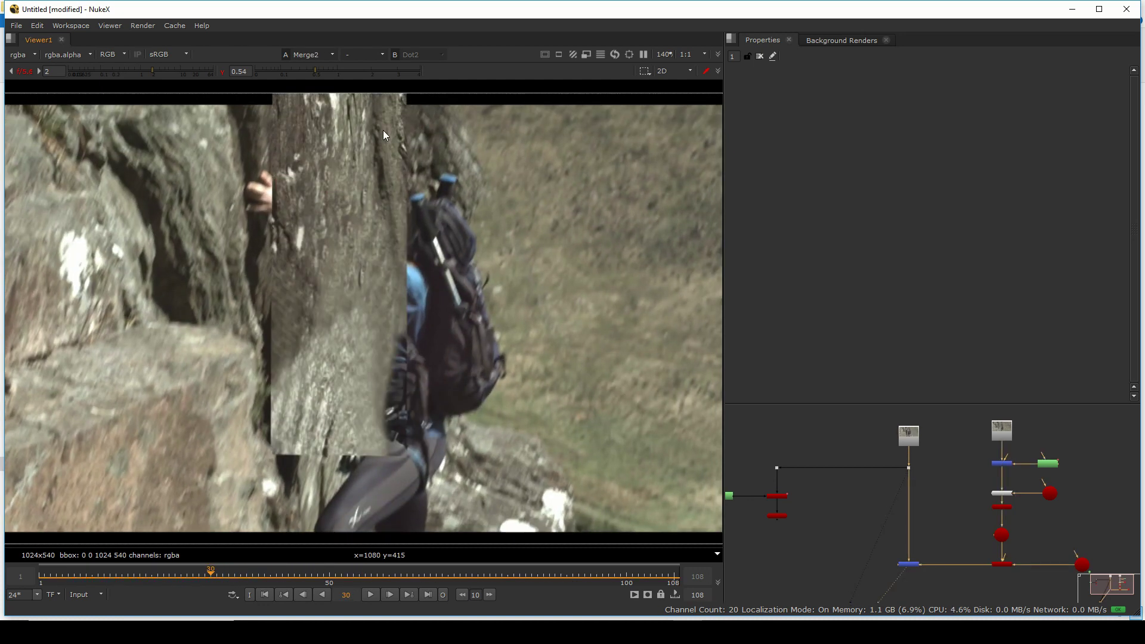
key(2)
key(1)
scroll(354, 133, up, 4)
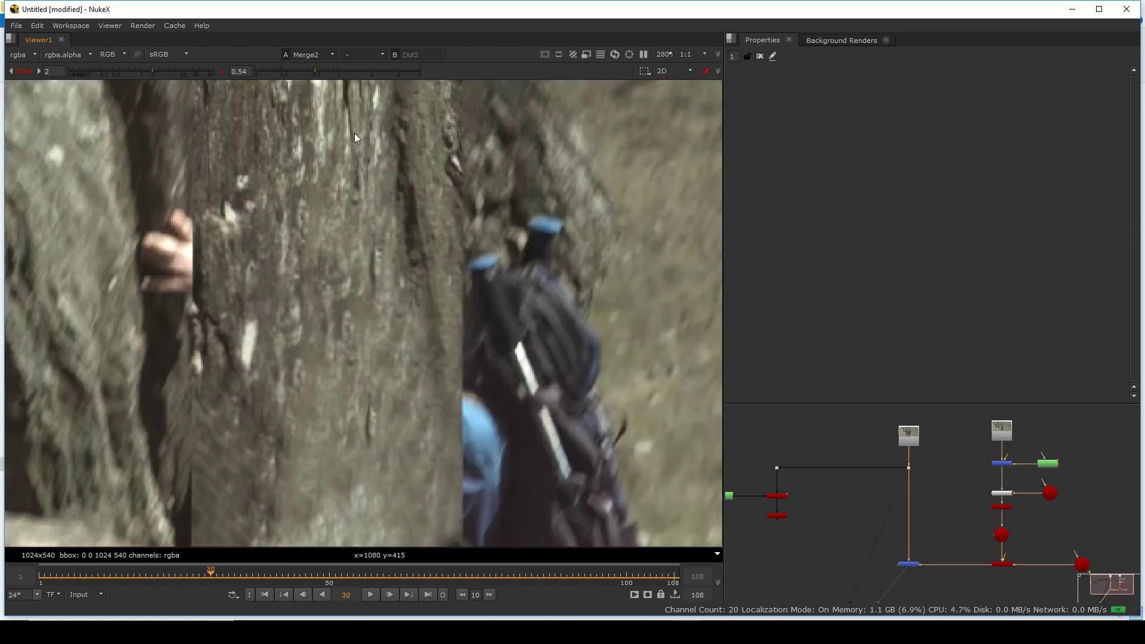
key(2)
scroll(356, 143, down, 3)
key(1)
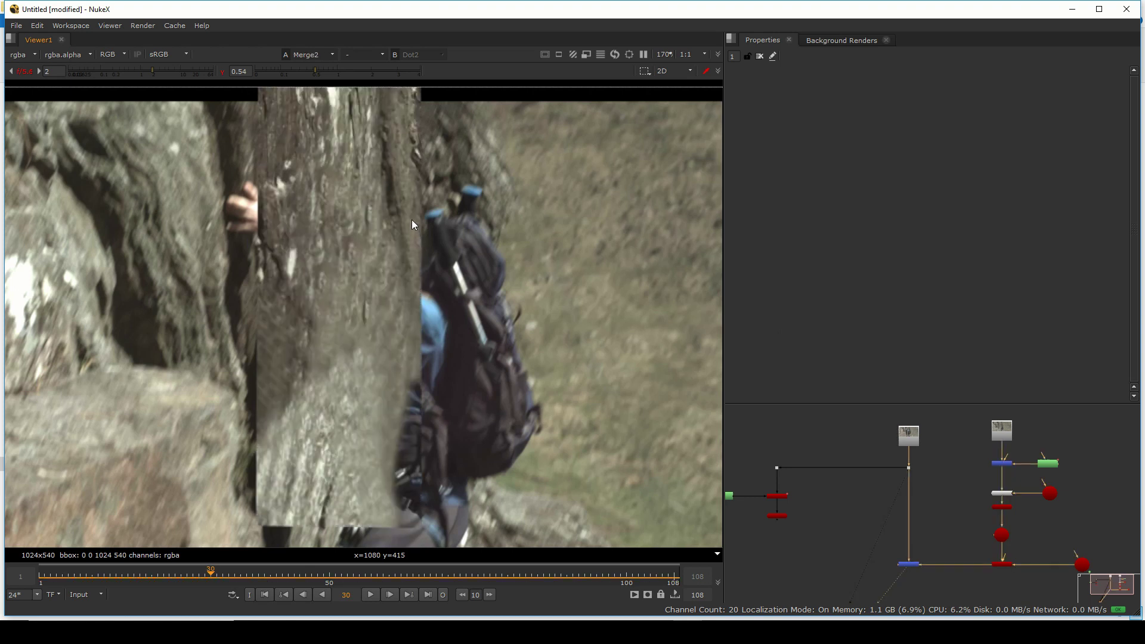
key(2)
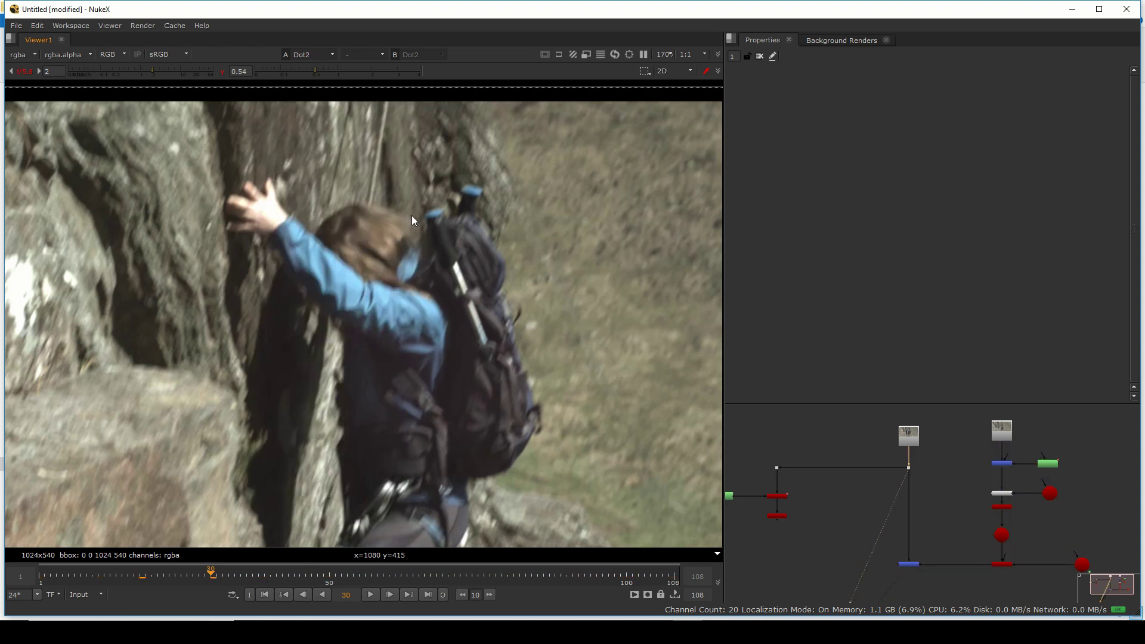
key(1)
key(2)
Add a MotionBlur3D node in the node graph just below ScanlineRender1.
key(space)
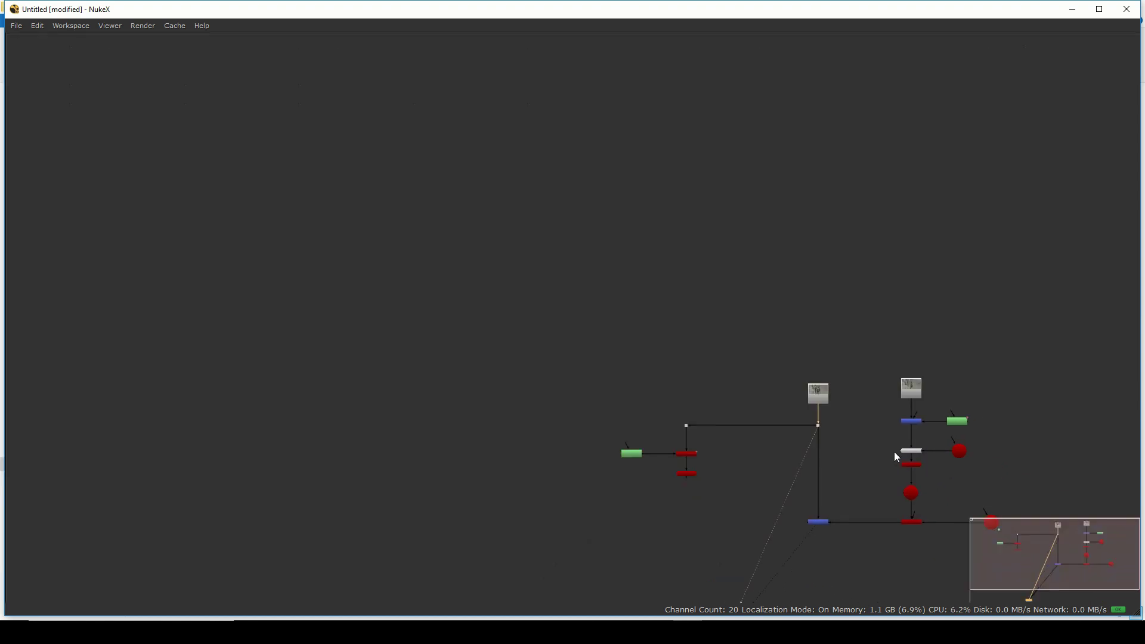
scroll(524, 209, up, 5)
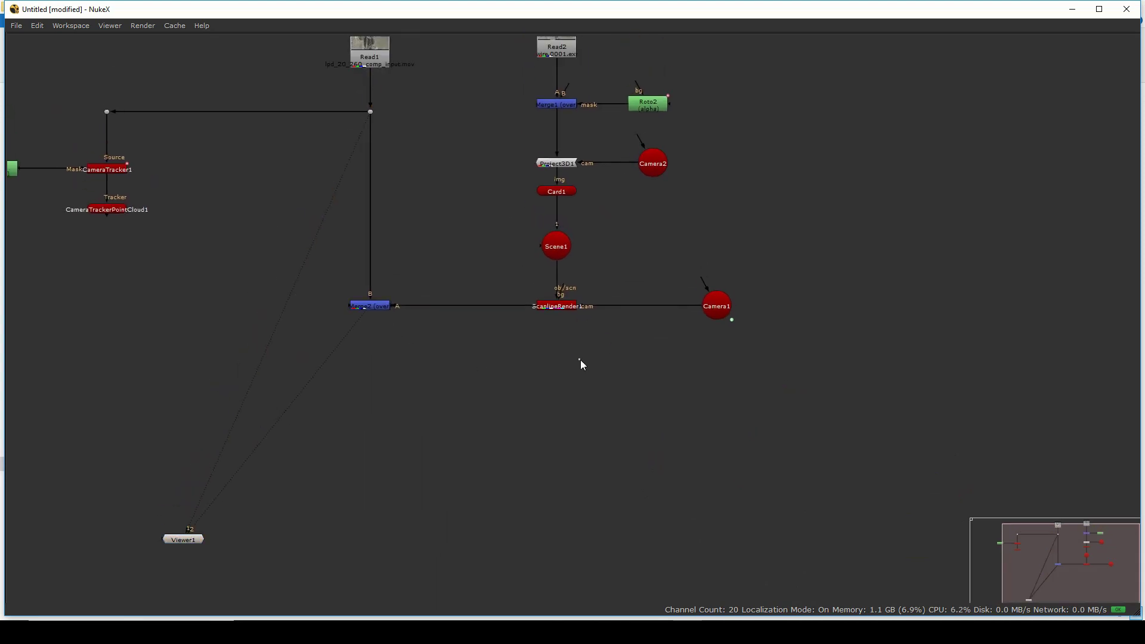
mouse_move(723, 312)
mouse_down()
mouse_move(735, 305)
mouse_move(711, 305)
mouse_up()
click(600, 353)
key(Tab)
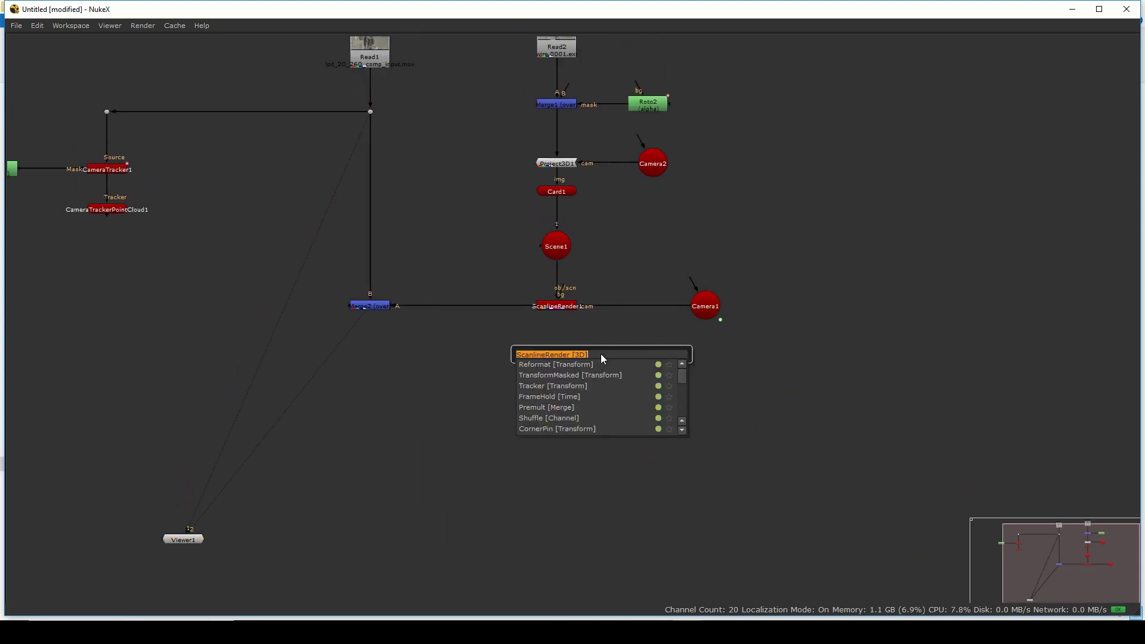
text(moti)
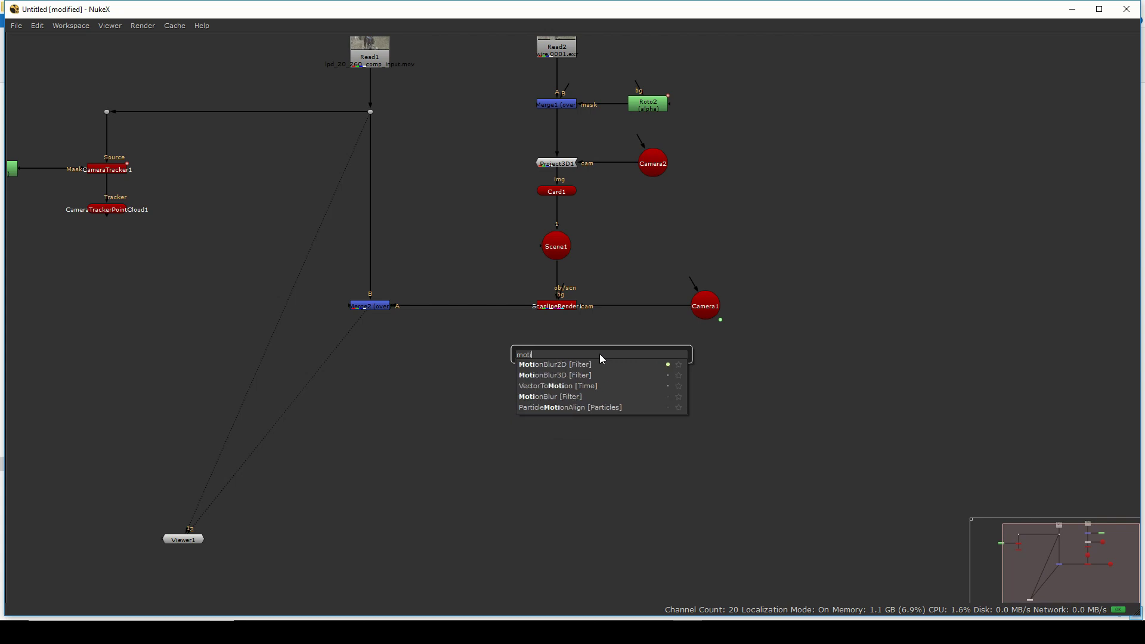
key(Down)
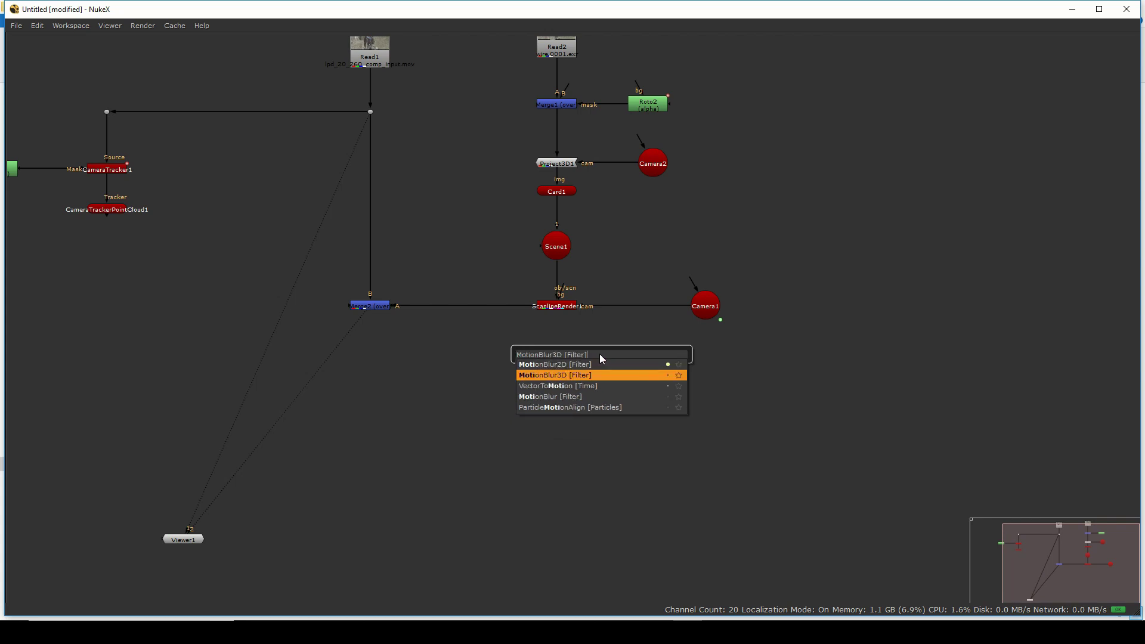
key(Return)
scroll(599, 353, up, 3)
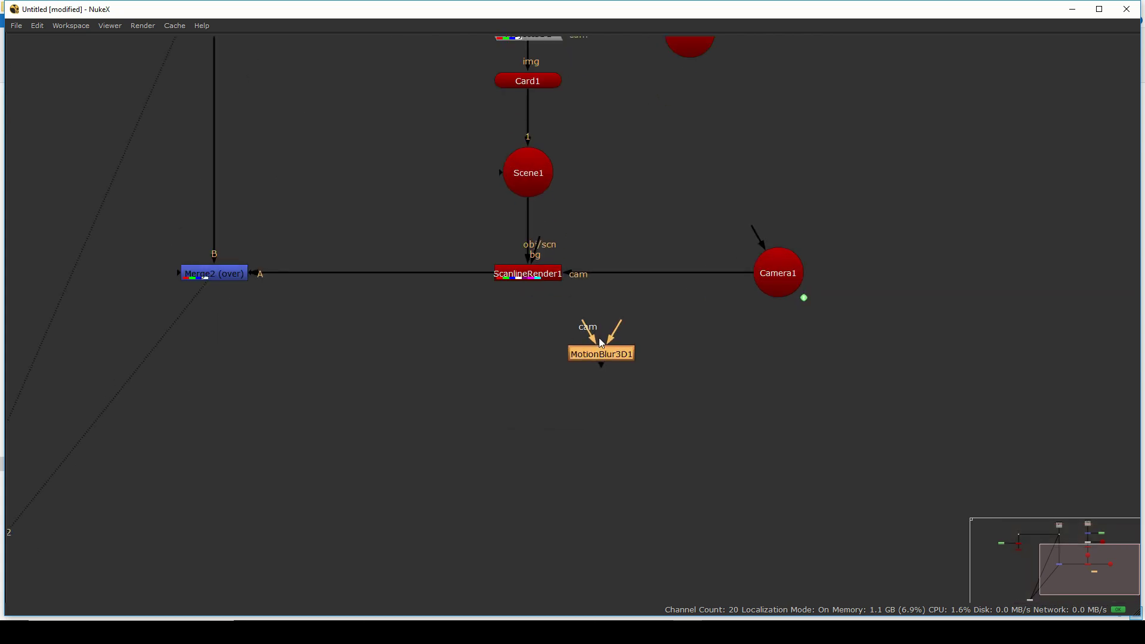
Connect MotionBlur3D1's cam input to Camera1 and its image input to ScanlineRender1, align it beneath the render node, and view its output.
drag(588, 328, 780, 285)
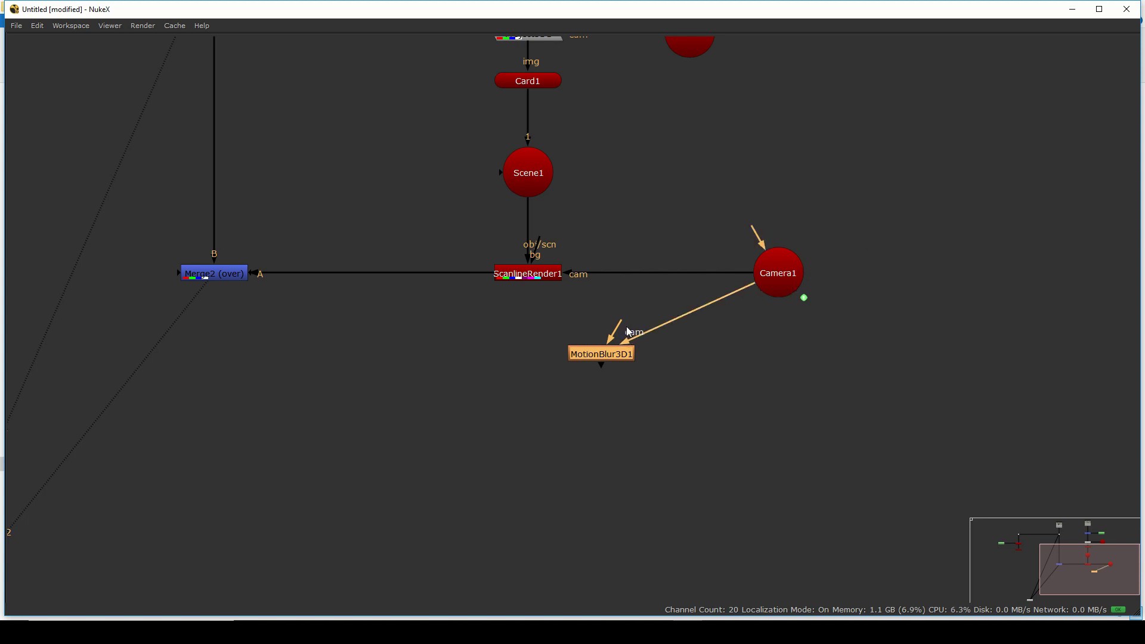
drag(617, 329, 528, 273)
drag(590, 355, 523, 343)
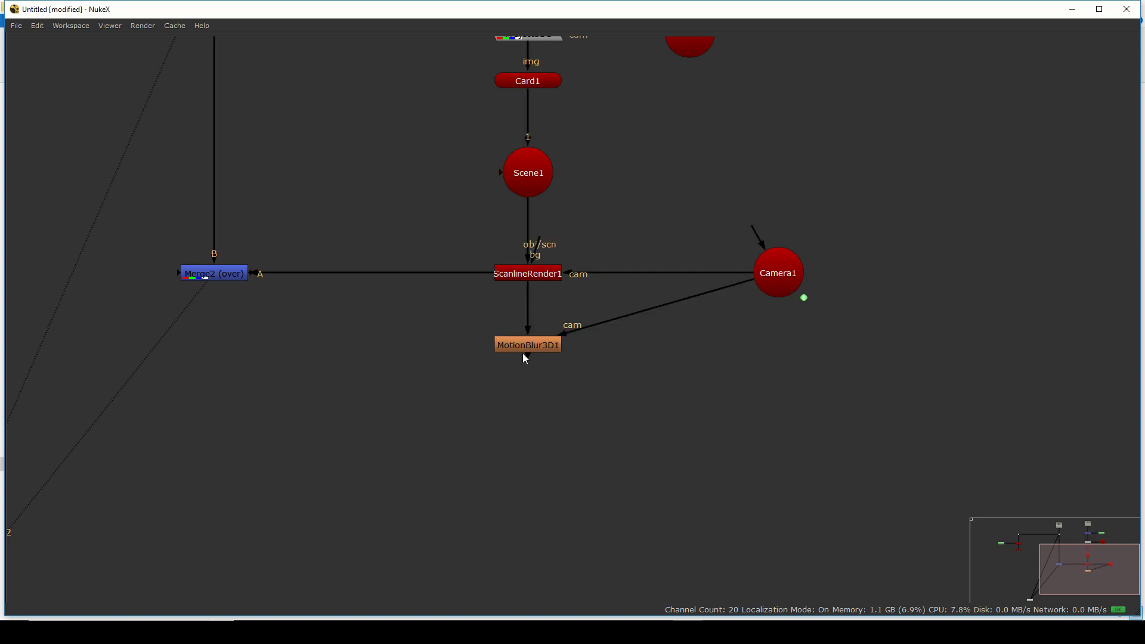
key(space)
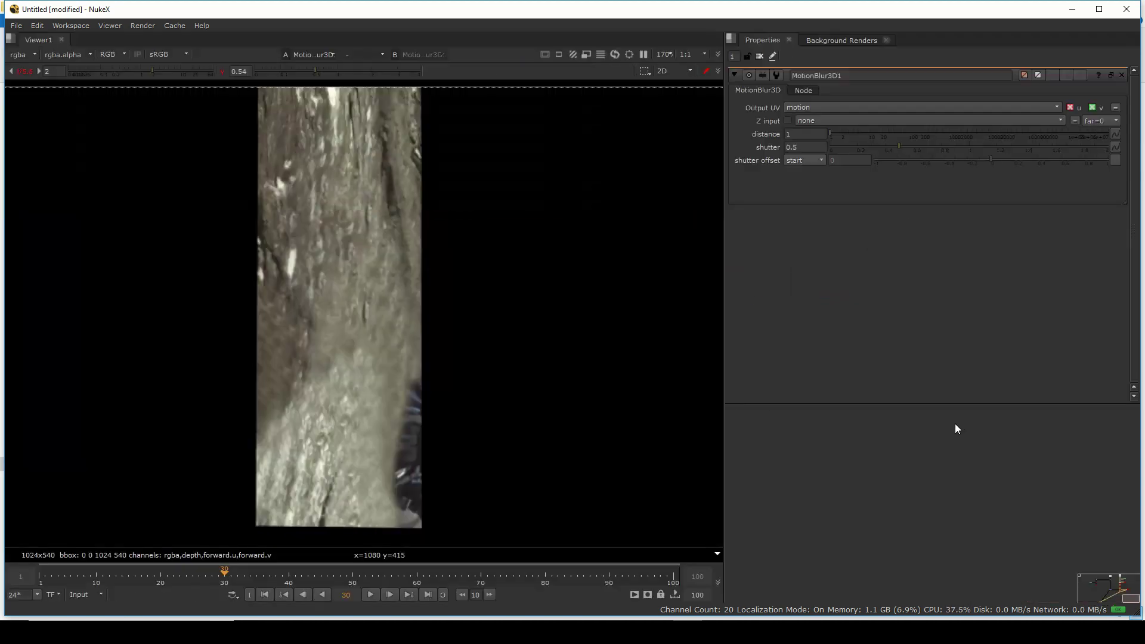
Add a VectorBlur node after MotionBlur3D1.
scroll(991, 445, up, 5)
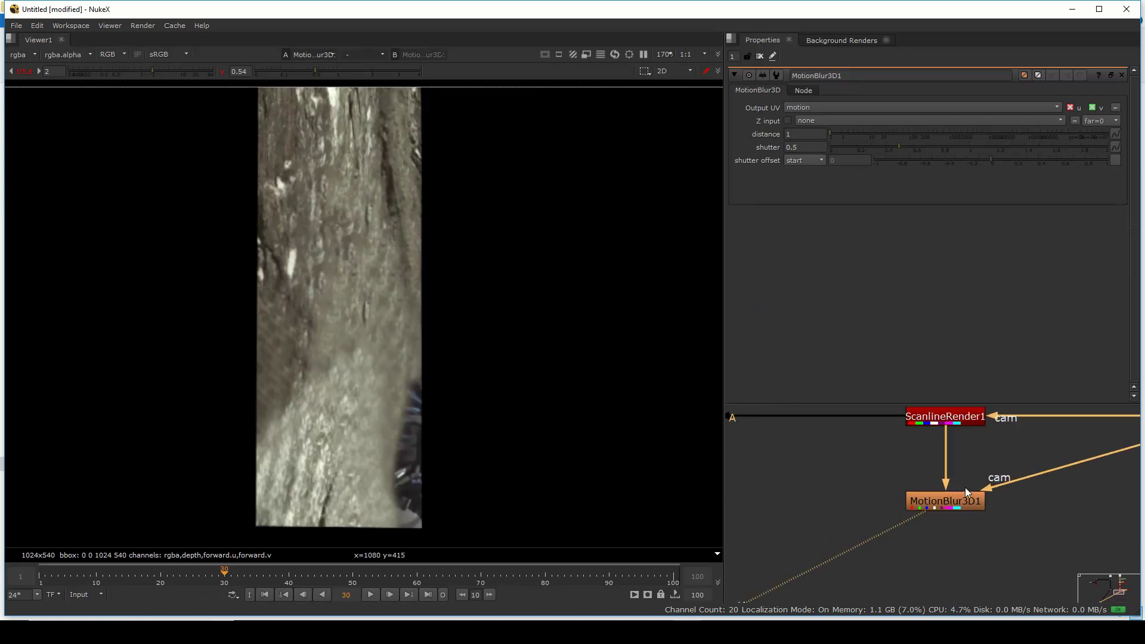
key(Tab)
text(vec)
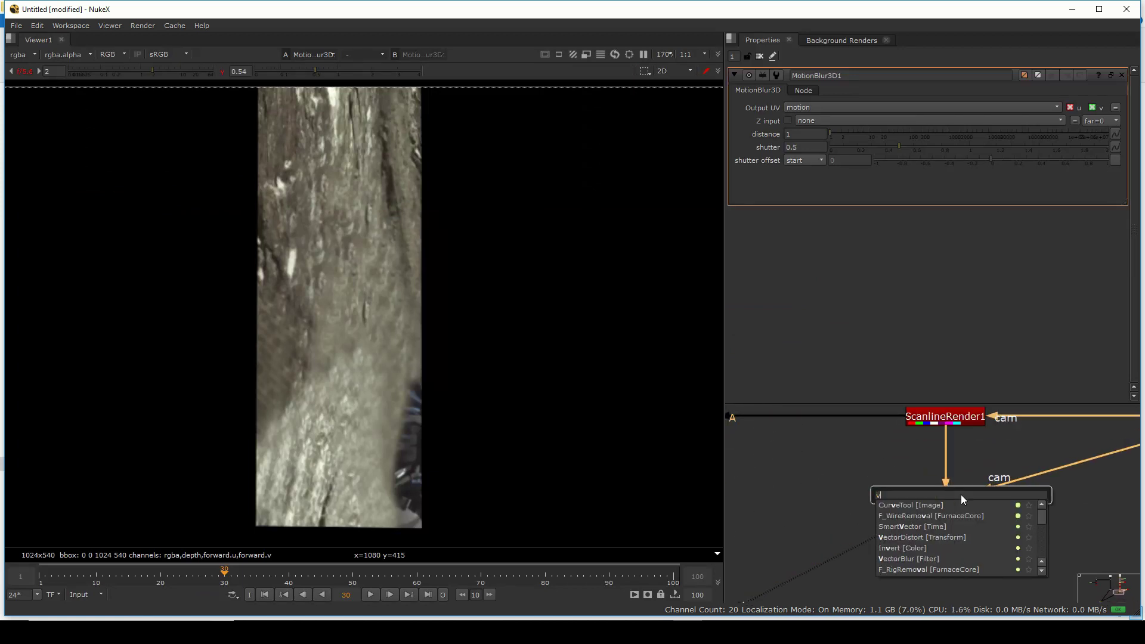
key(Down)
key(Down)
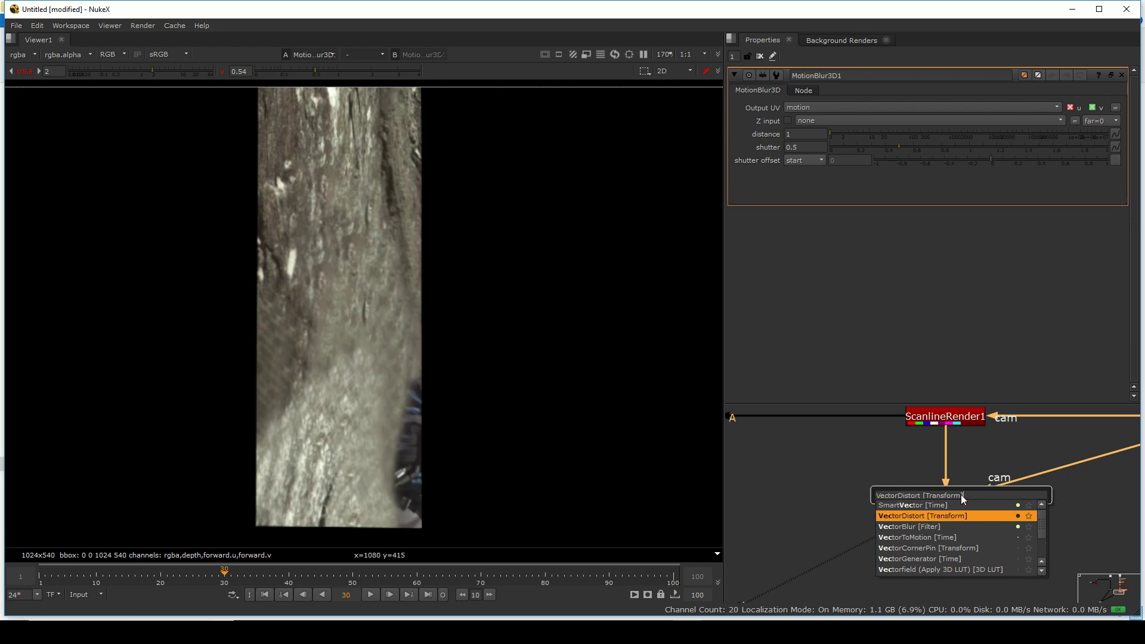
key(Return)
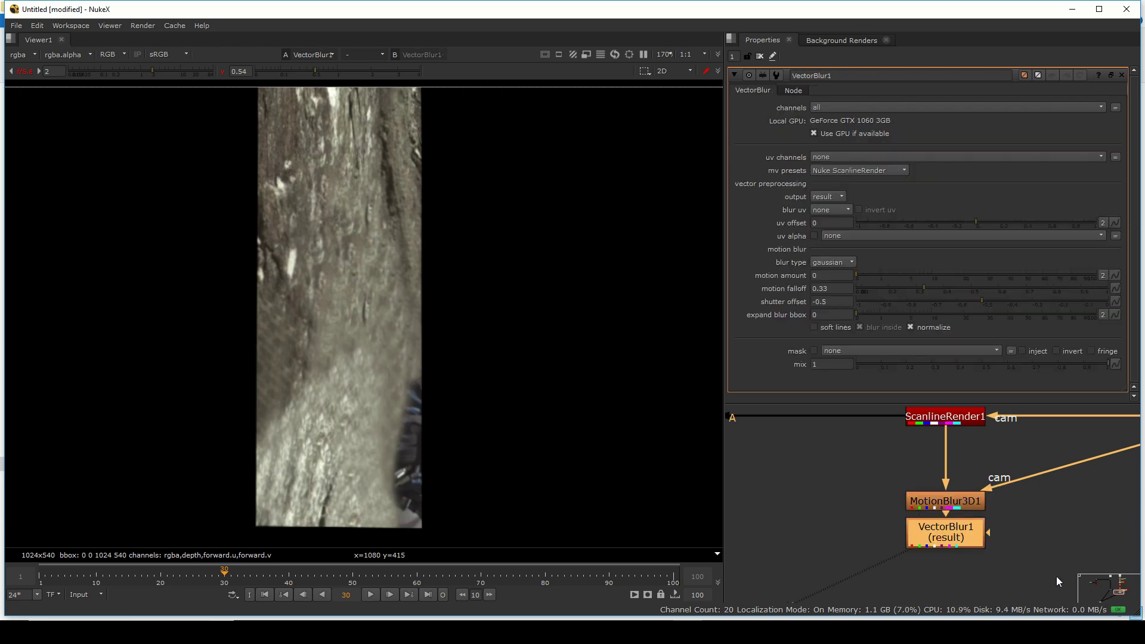
Replace VectorBlur1 with the older VectorBlur node by running the TCL command VectorBlur and deleting the original one.
drag(959, 504, 926, 560)
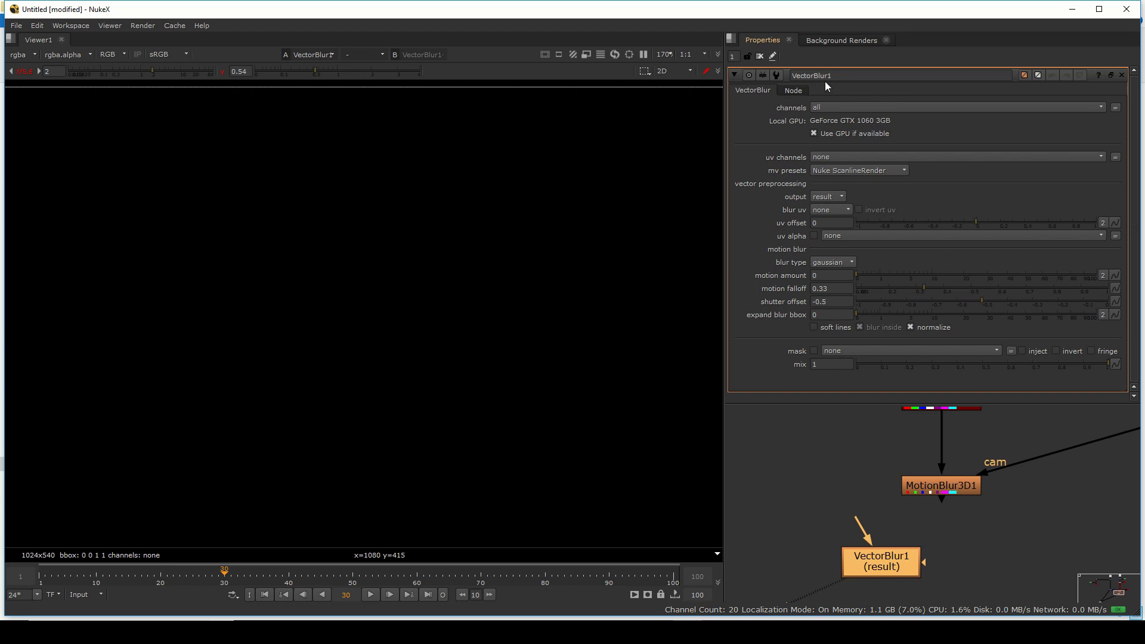
drag(827, 78, 743, 85)
key(ctrl+c)
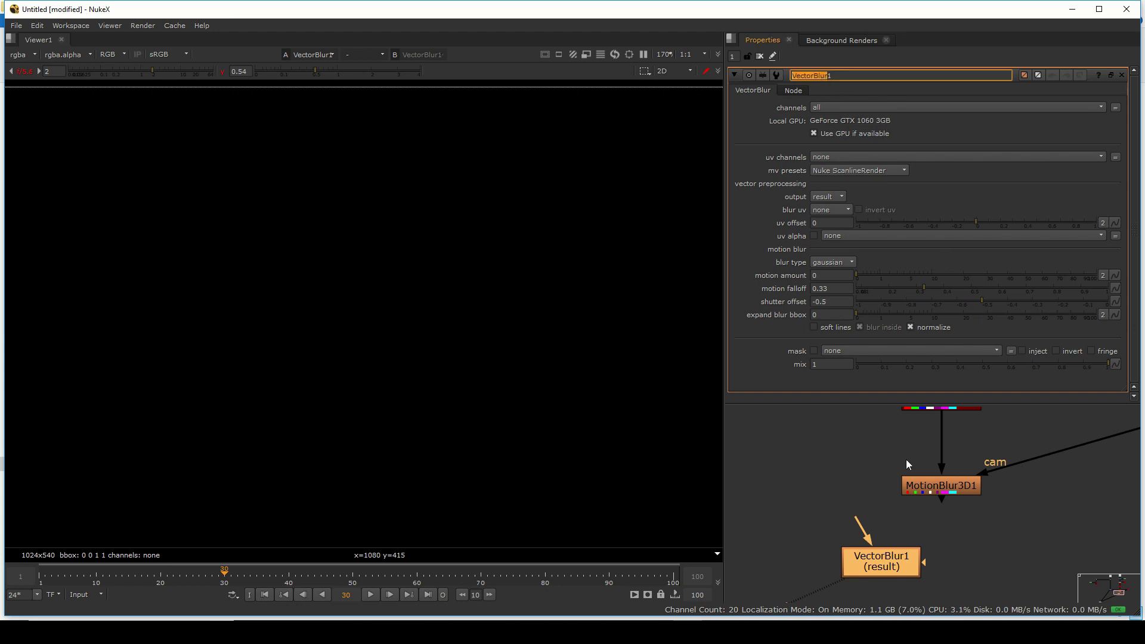
click(850, 480)
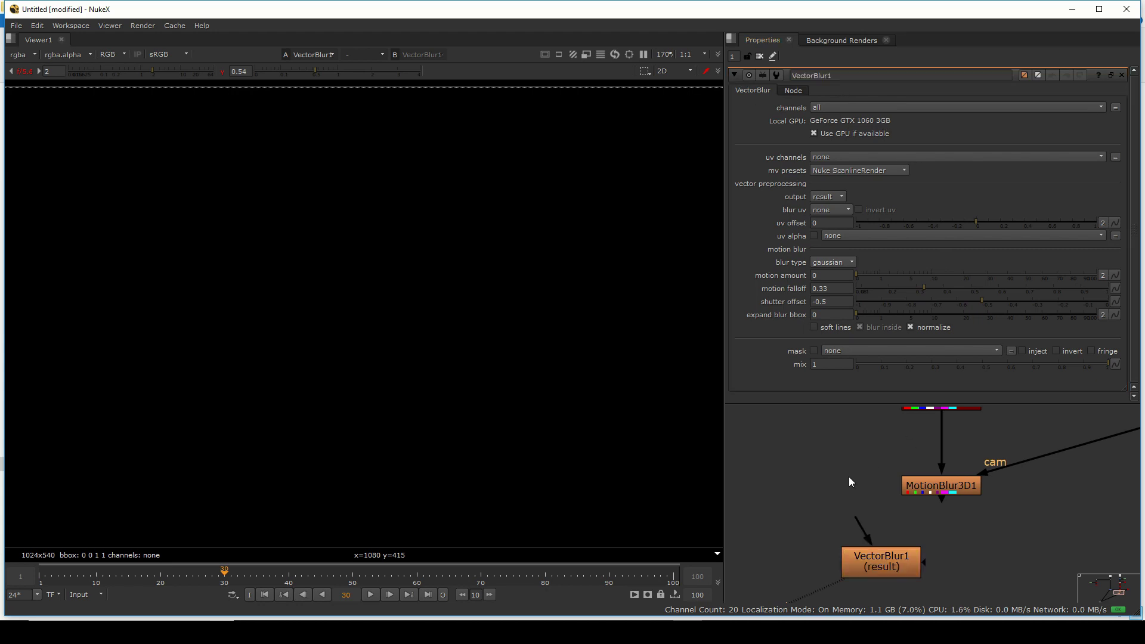
key(x)
key(ctrl+v)
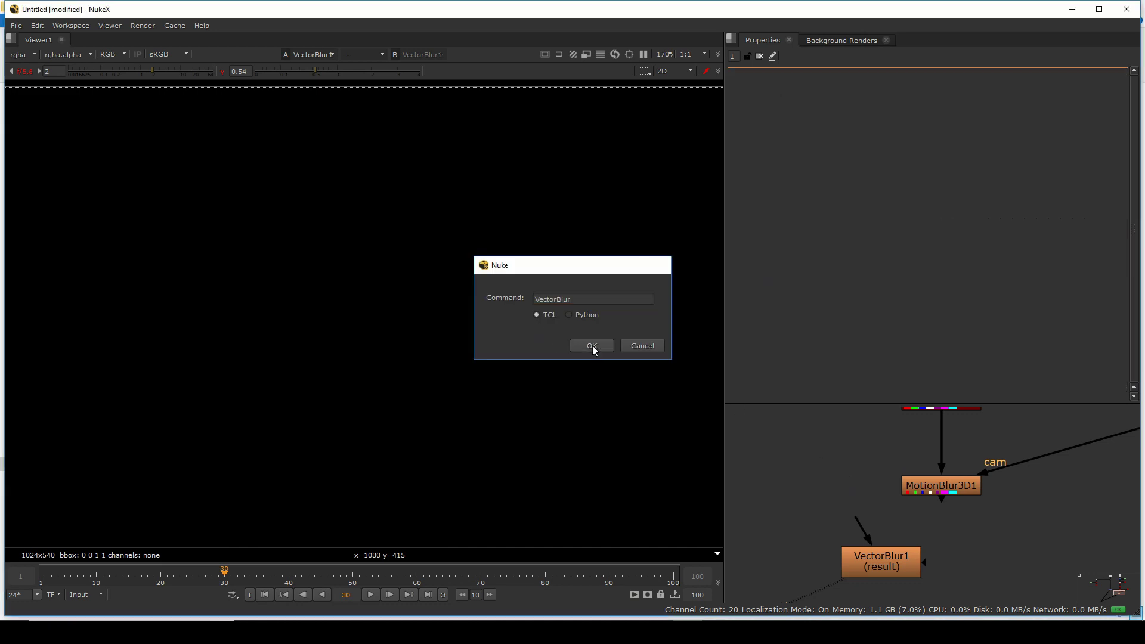
click(592, 345)
click(802, 453)
key(Delete)
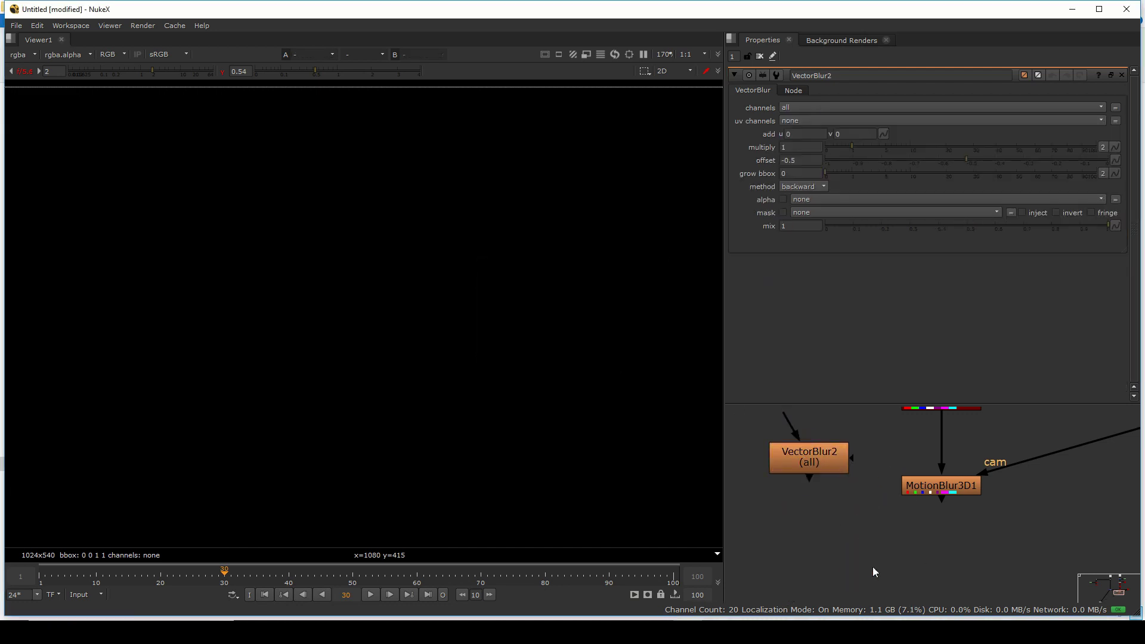
Place VectorBlur2 beneath MotionBlur3D1, connect its input to that node, and view the result.
drag(828, 471, 942, 552)
drag(941, 499, 942, 491)
drag(933, 540, 953, 540)
key(1)
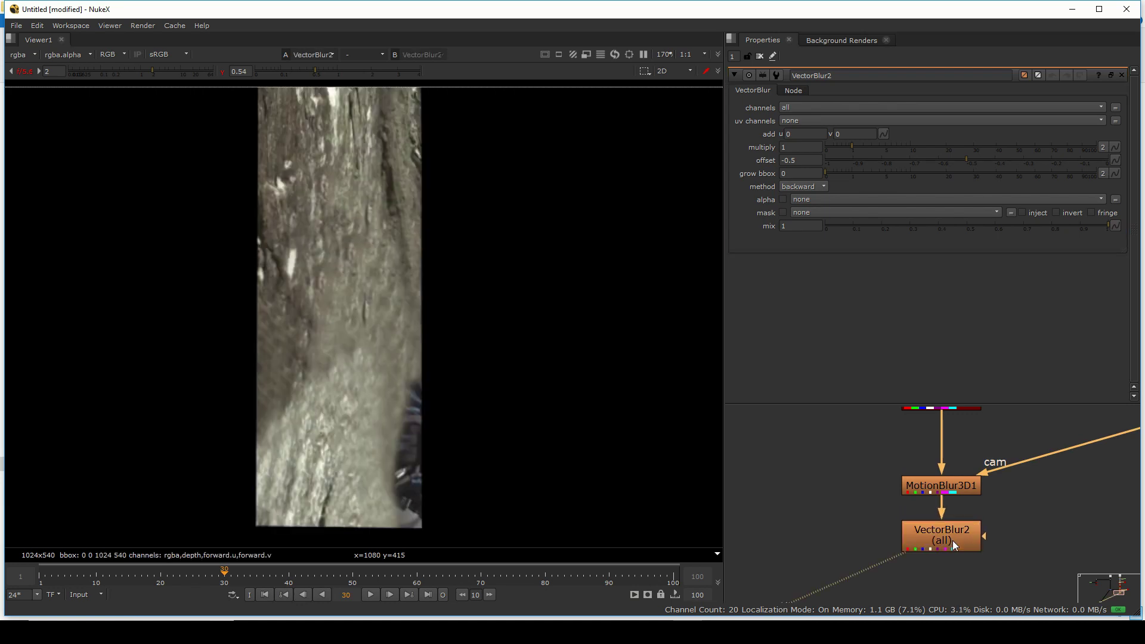
Set VectorBlur2's uv channels to motion.
click(953, 540)
click(840, 118)
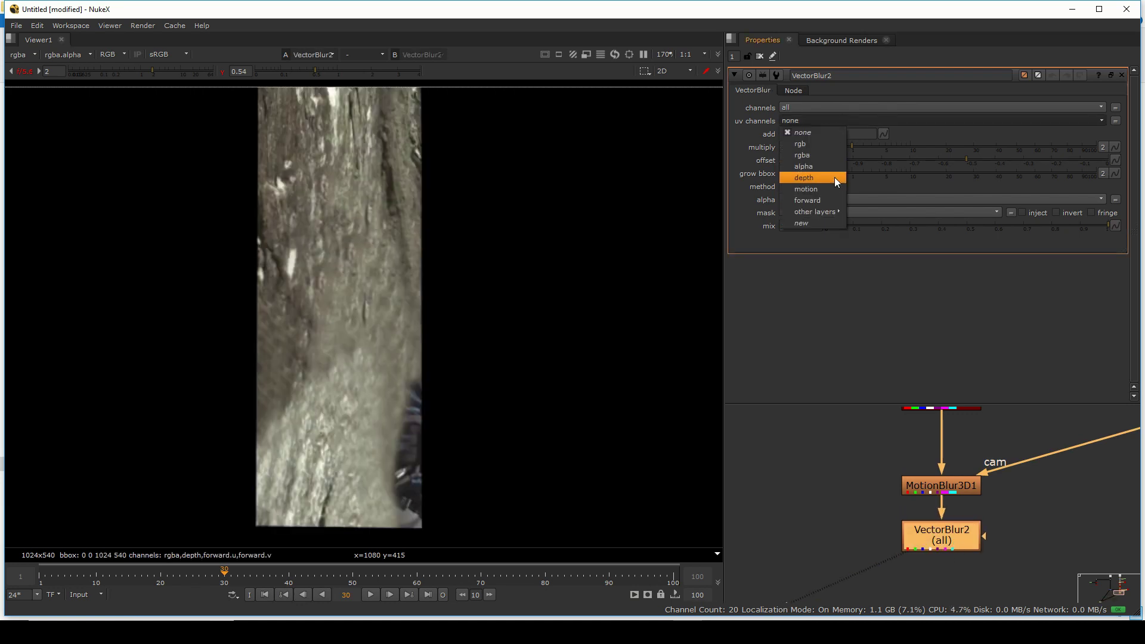
click(826, 192)
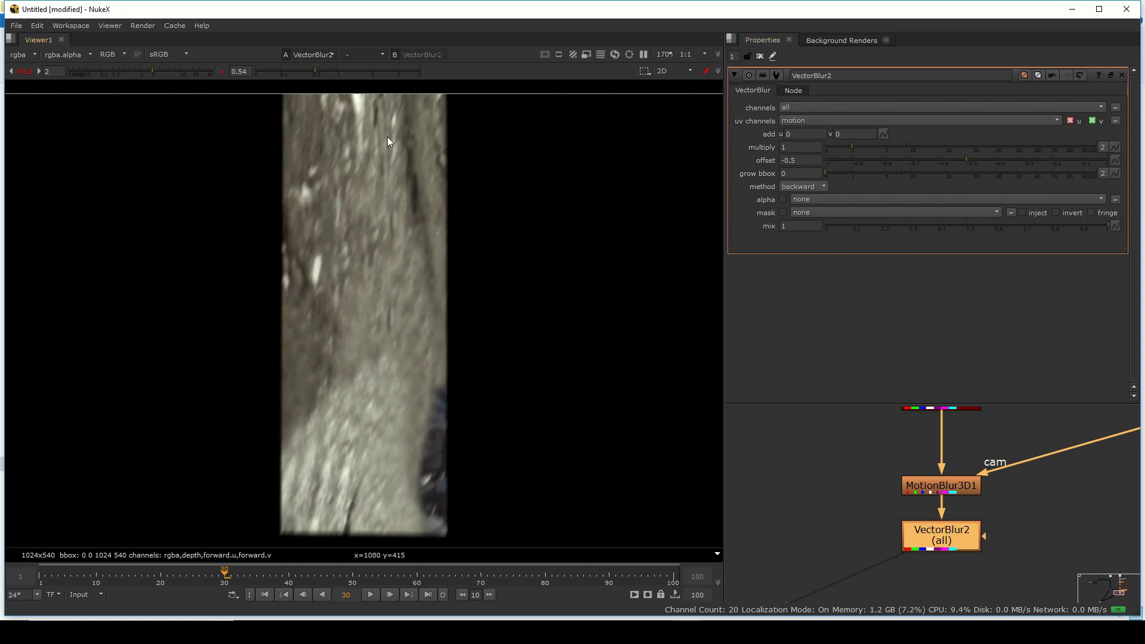
Reroute Merge2's A input from ScanlineRender1 to VectorBlur2, view the merge, and move Merge2 level with the blur node.
scroll(994, 489, down, 5)
scroll(953, 501, up, 3)
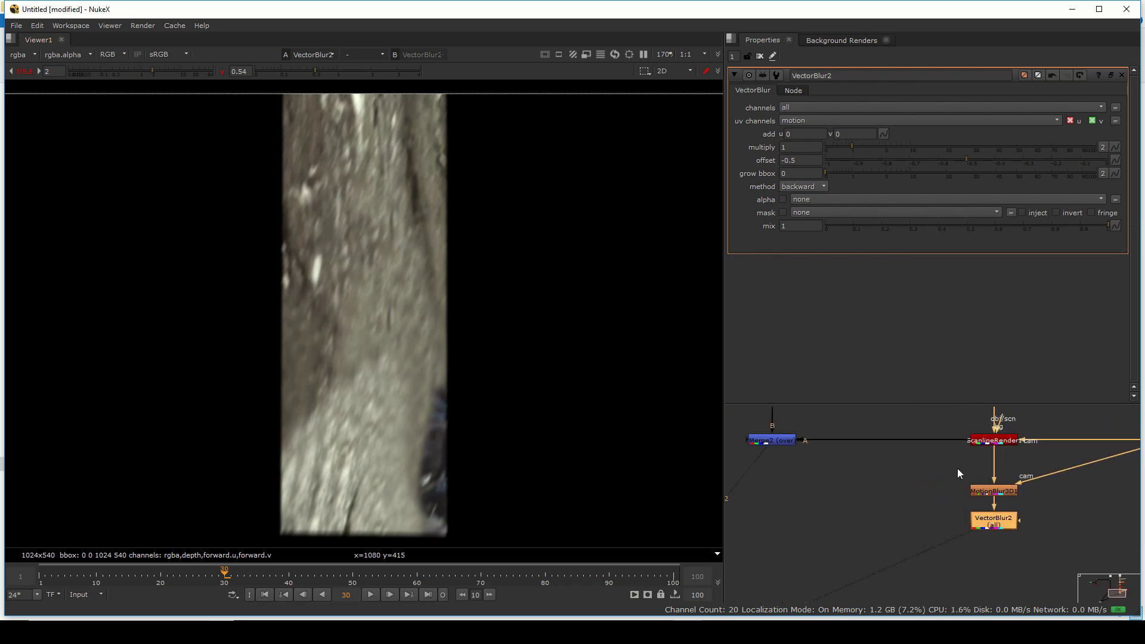
drag(958, 440, 995, 523)
scroll(999, 522, down, 3)
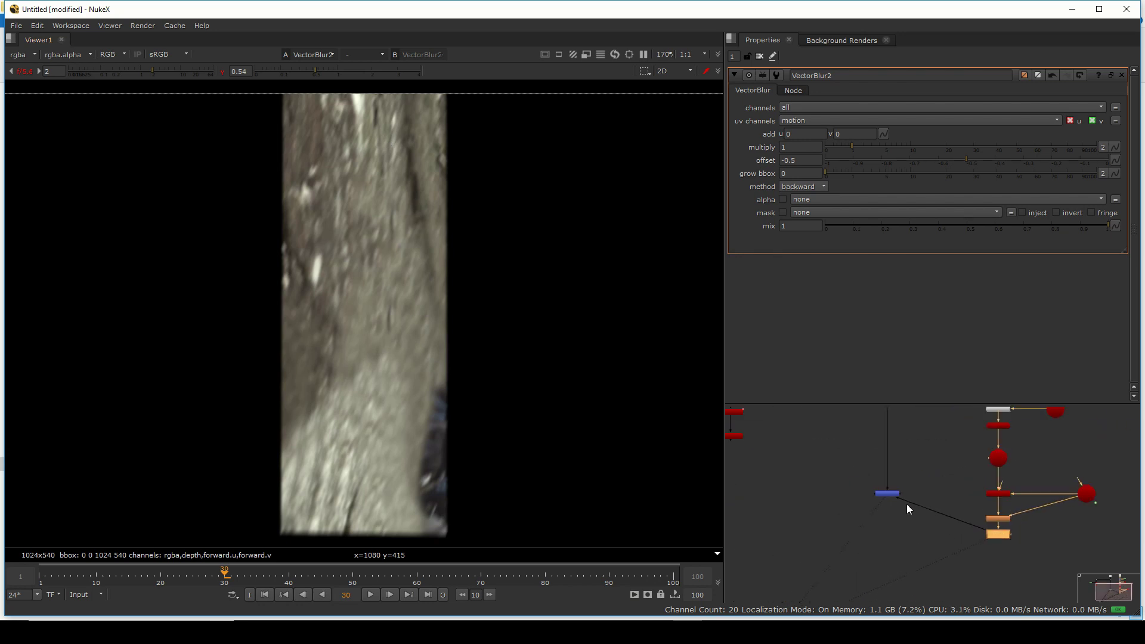
click(887, 494)
key(1)
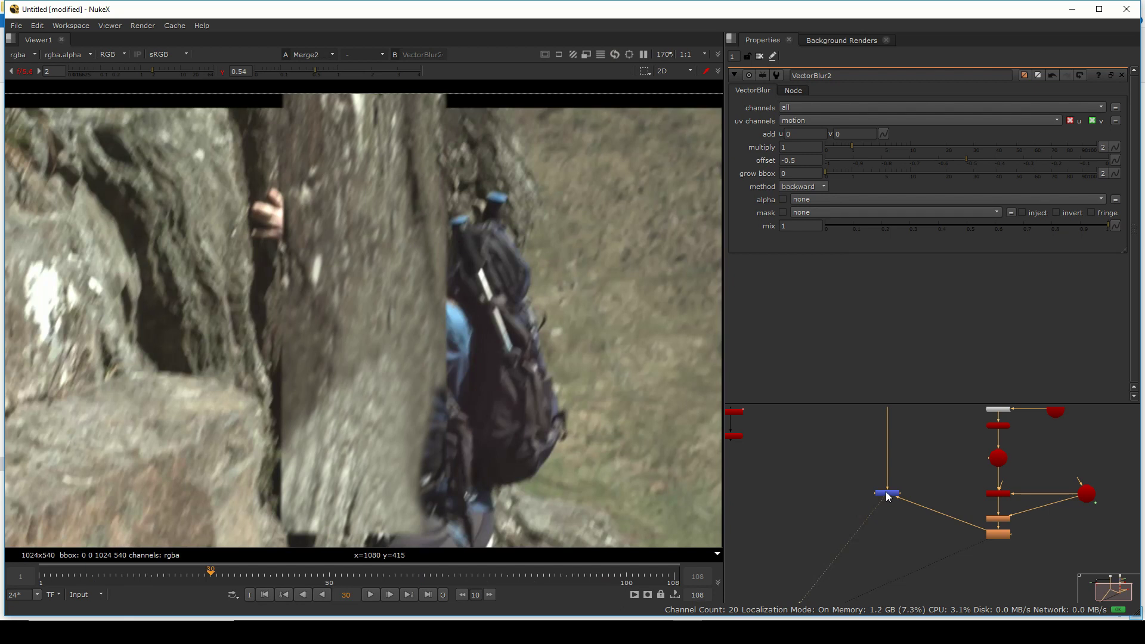
drag(889, 494, 884, 536)
Compare the motion-blurred Merge2 output with the original footage at frame 30, and close all open node properties.
scroll(905, 534, down, 3)
scroll(905, 535, down, 2)
drag(361, 272, 307, 279)
key(2)
key(1)
key(2)
key(1)
drag(880, 447, 909, 461)
key(2)
key(1)
key(2)
key(1)
scroll(477, 264, down, 2)
scroll(477, 264, down, 2)
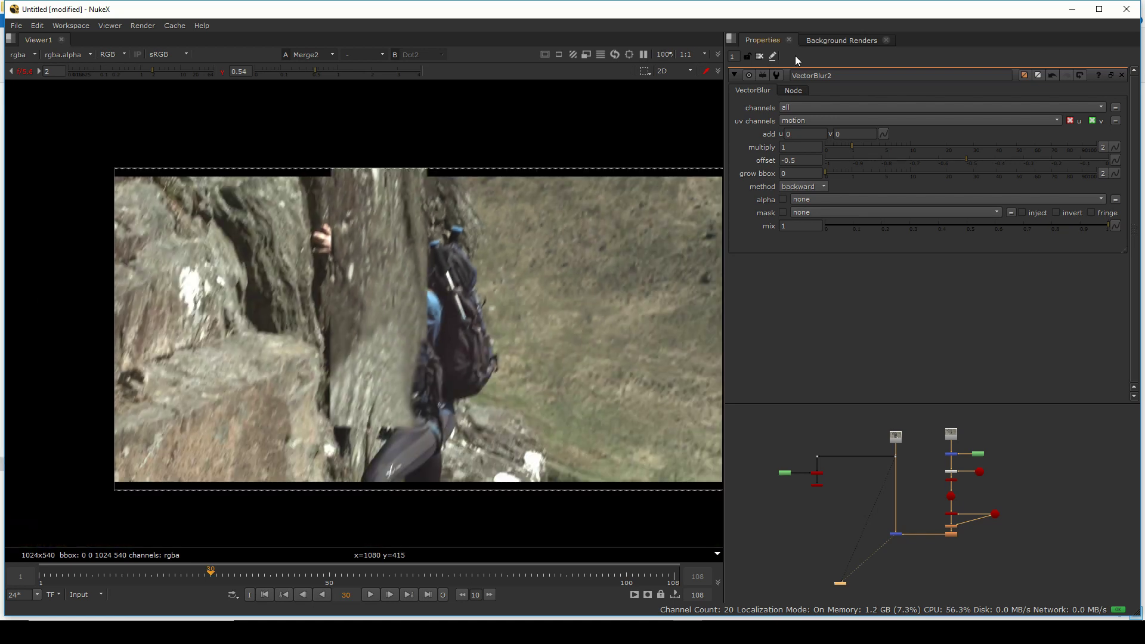
click(760, 56)
Go to frame 85 and compare the motion-blurred patch with the original footage.
drag(510, 306, 407, 325)
click(537, 573)
key(2)
key(1)
key(2)
key(1)
key(2)
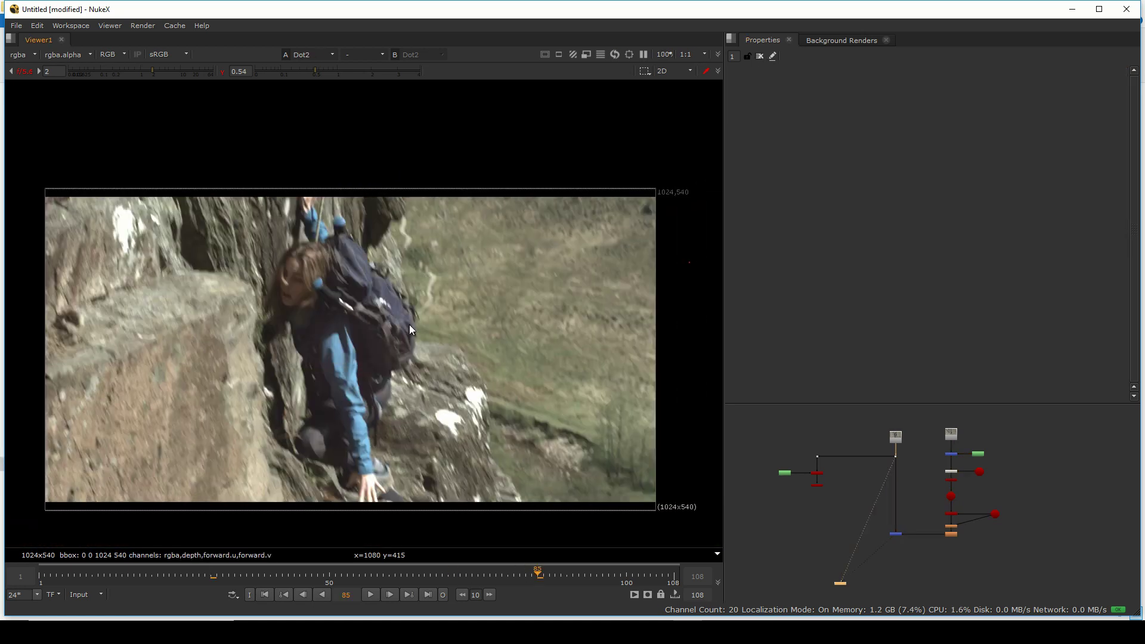
key(1)
Go to frame 6 and compare the merged patch with the original footage around the climber's arm, head and wire.
click(68, 575)
key(2)
key(1)
key(2)
key(1)
key(2)
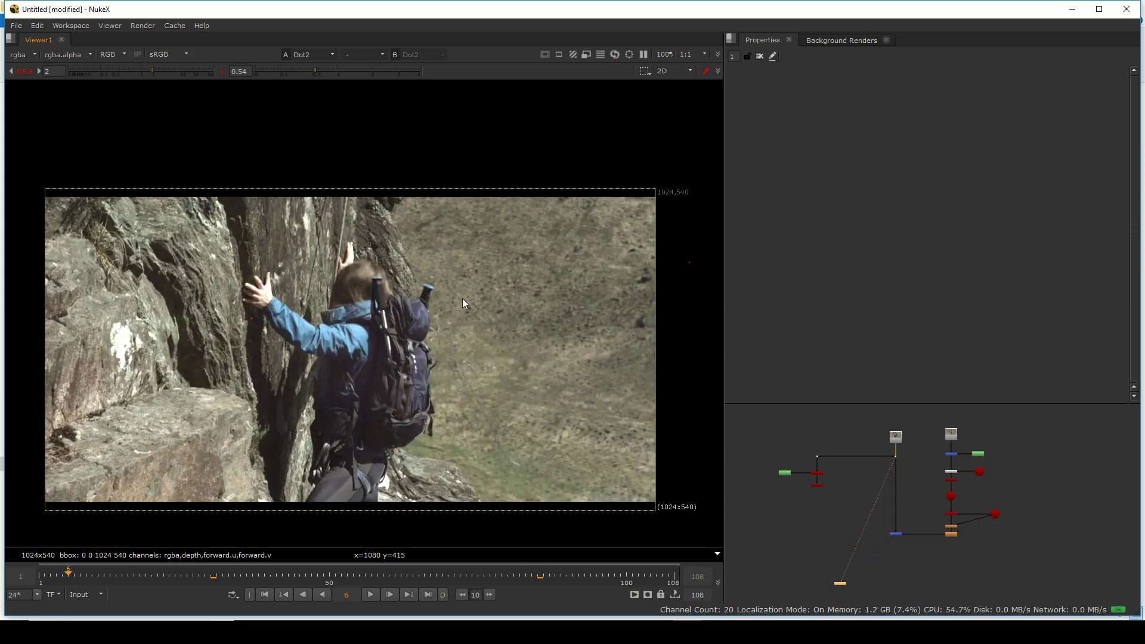
drag(344, 309, 394, 301)
key(1)
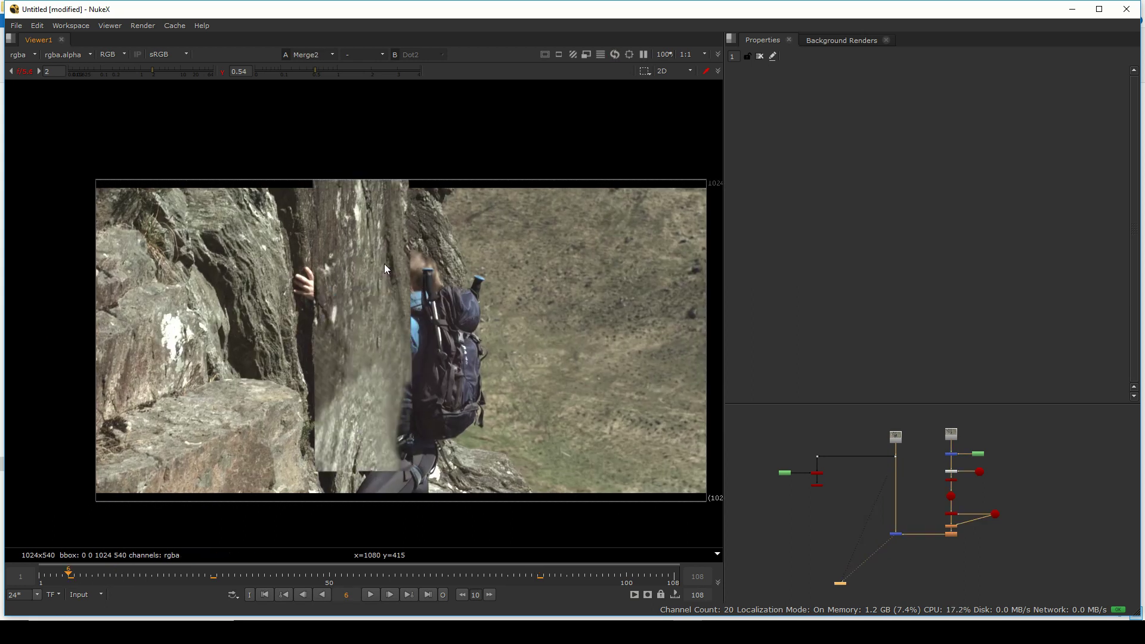
key(2)
key(1)
key(2)
key(1)
key(2)
key(1)
key(2)
key(1)
key(2)
key(1)
key(2)
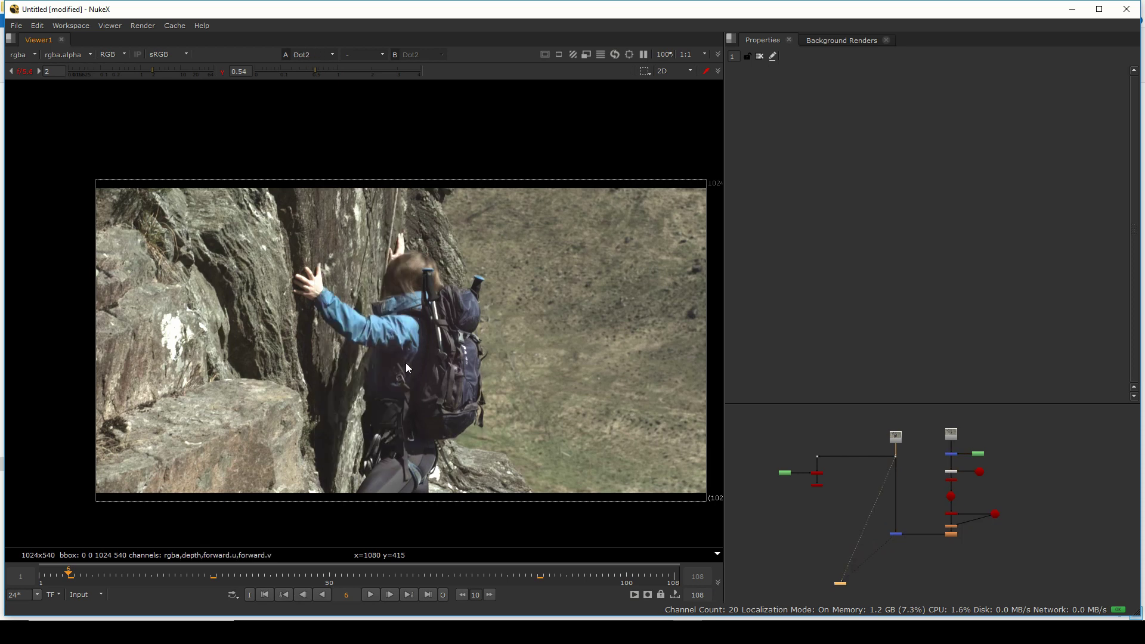
key(1)
key(2)
key(1)
key(2)
key(1)
key(2)
key(1)
key(2)
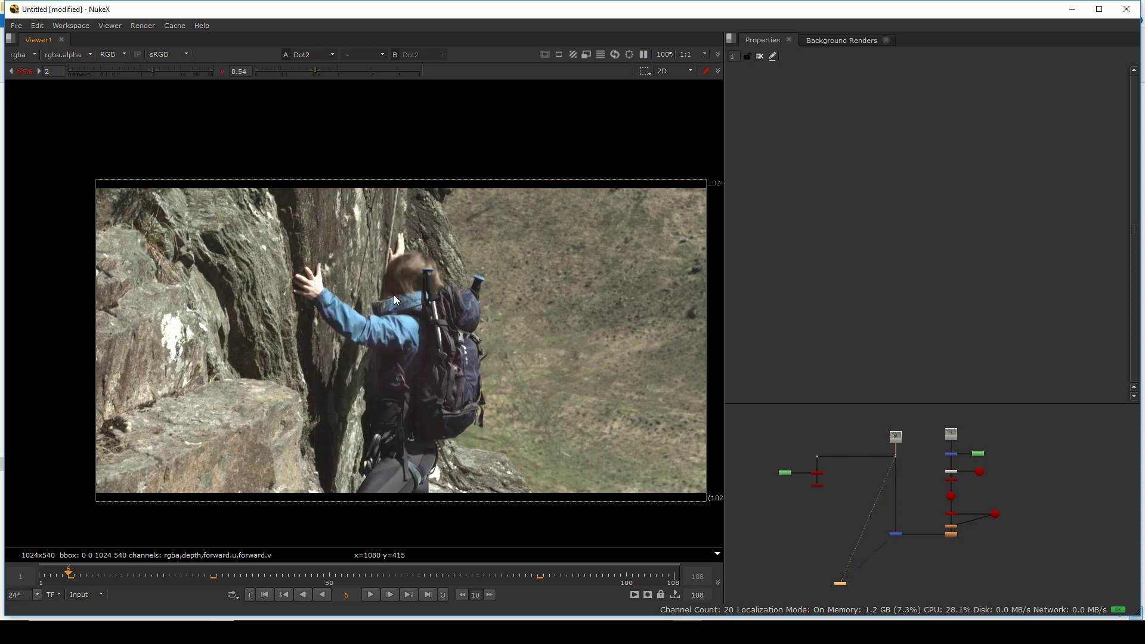
Examine the climber's hands and head closely in the original and merged images at frame 6, and review the complete node tree.
scroll(276, 370, up, 3)
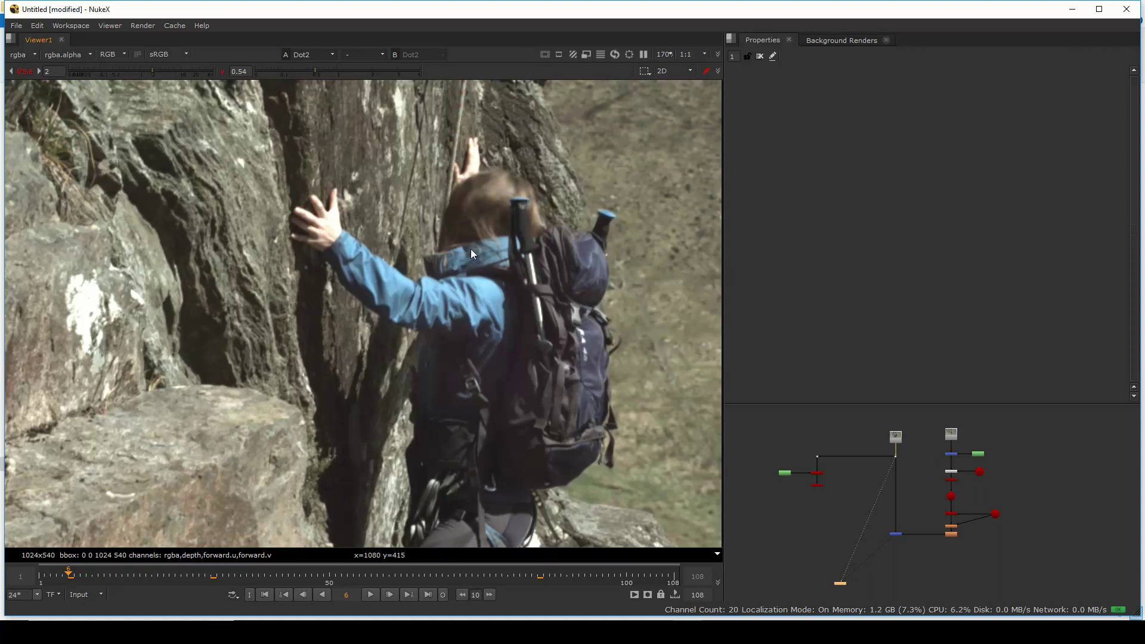
scroll(470, 248, down, 2)
key(1)
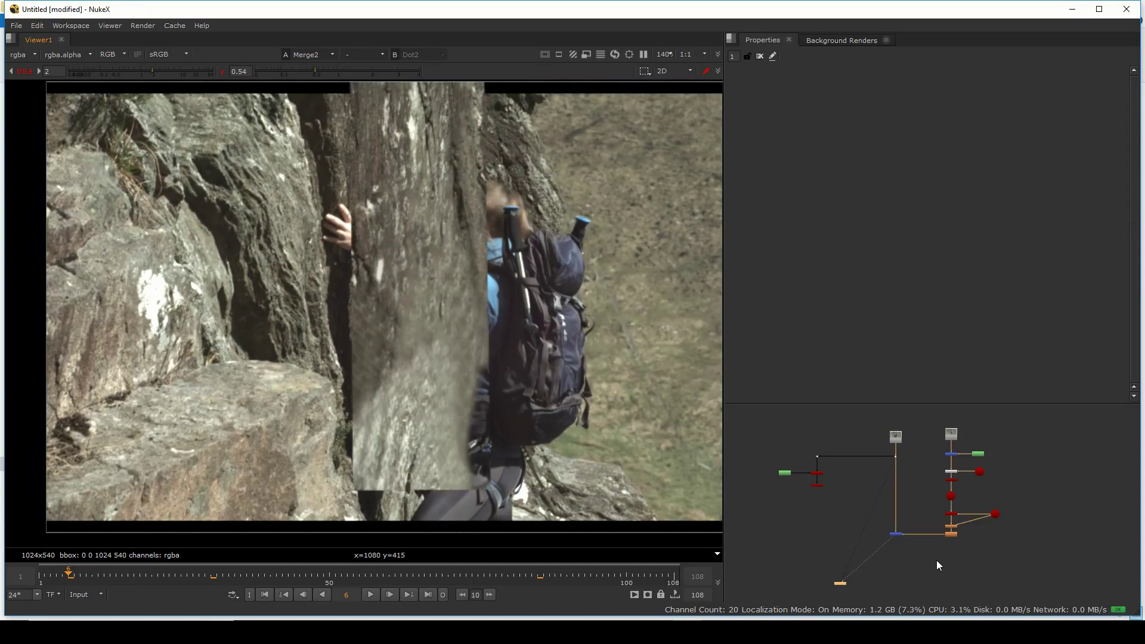
scroll(952, 516, up, 3)
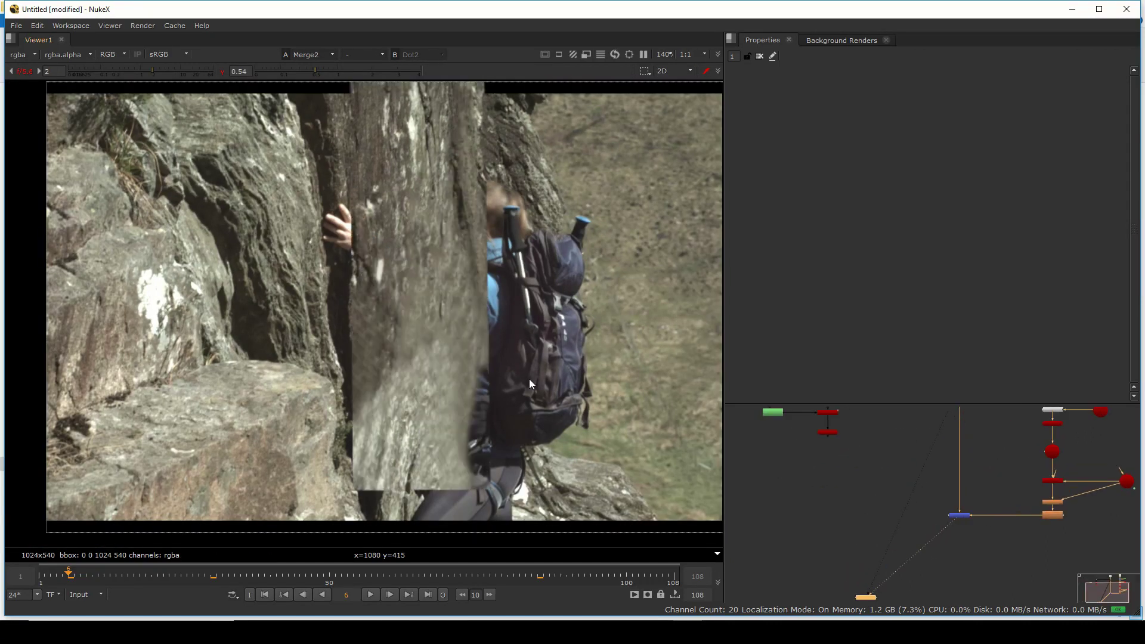
scroll(928, 434, down, 1)
drag(928, 434, 898, 522)
key(1)
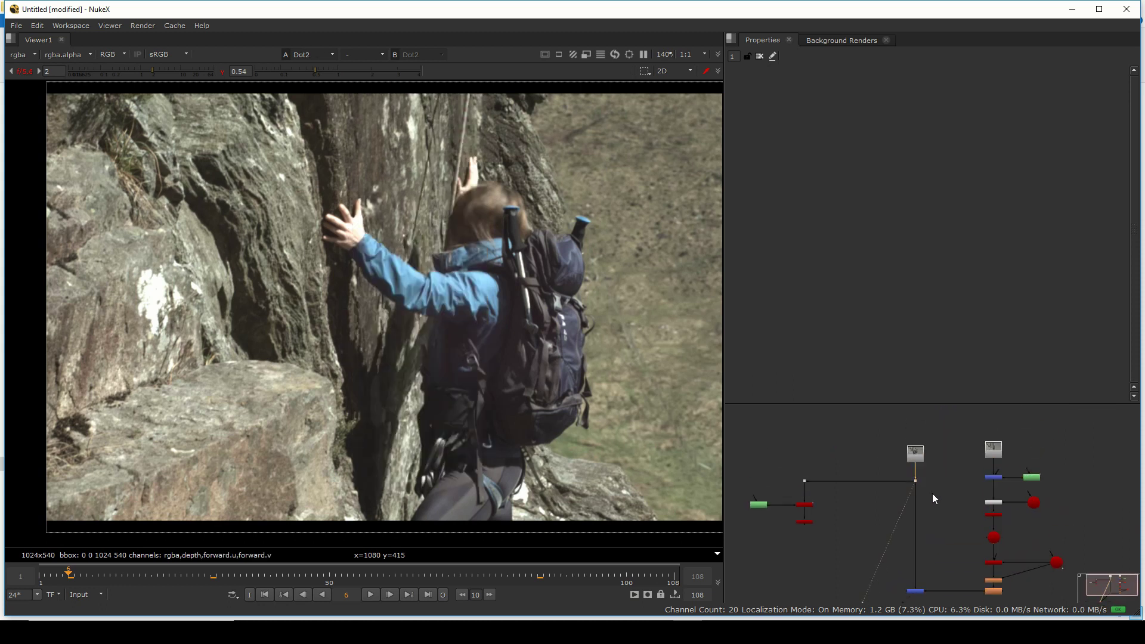
drag(1065, 509, 1057, 462)
click(654, 631)
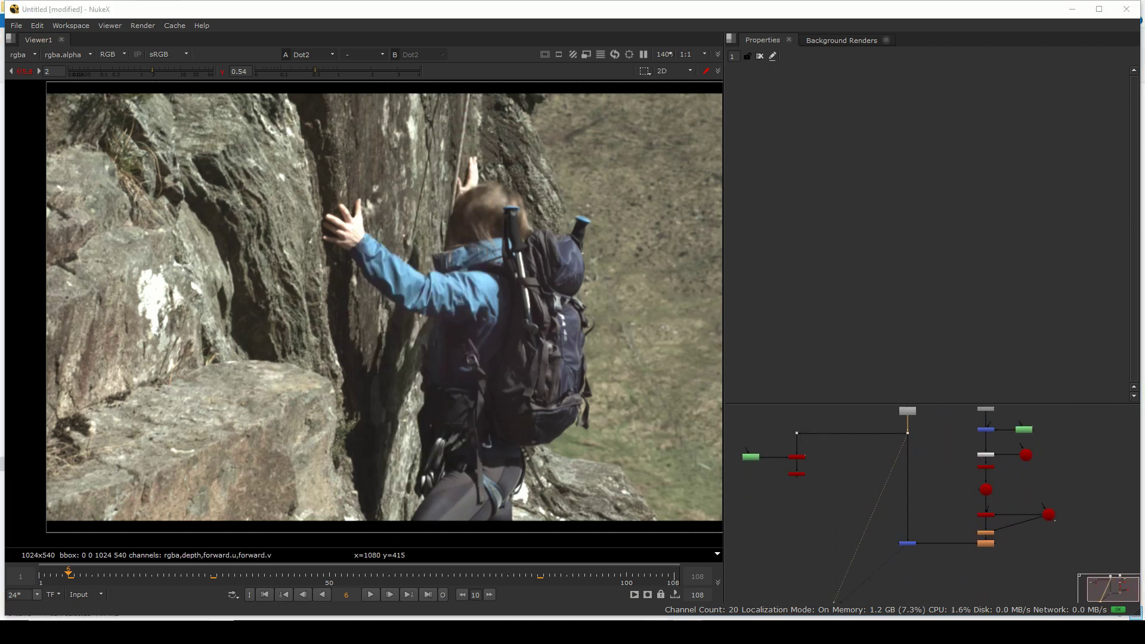
Copy the roto node stack with its Blur1 node from the wire_remove.nknc script and return to the untitled script.
click(717, 559)
drag(836, 491, 1103, 358)
scroll(878, 493, down, 2)
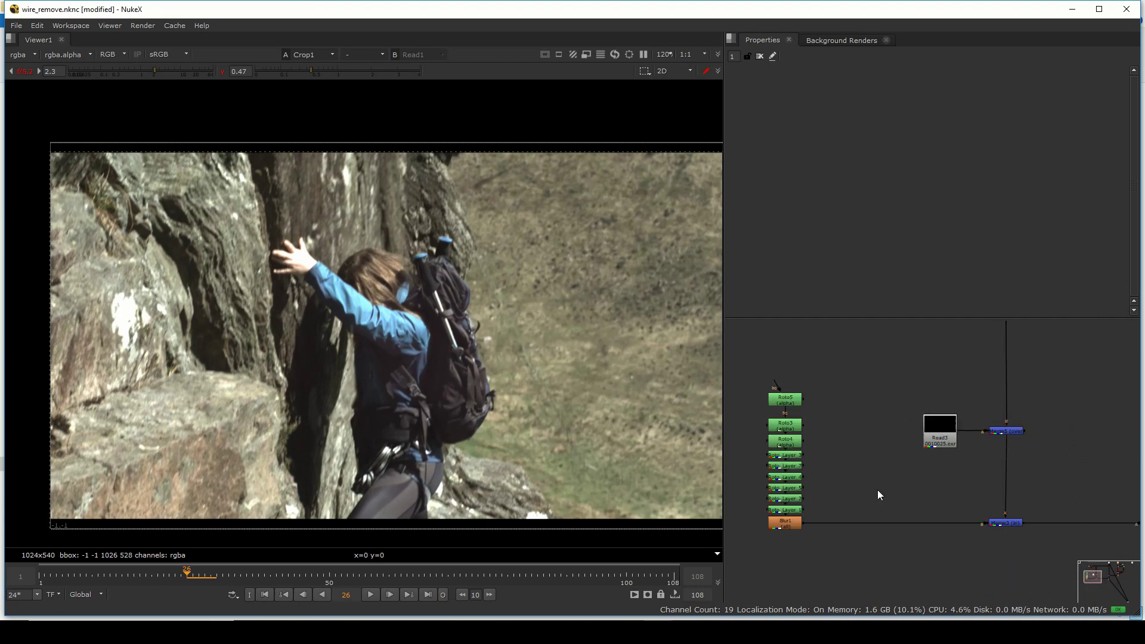
drag(782, 450, 940, 424)
scroll(940, 424, up, 1)
drag(887, 335, 1041, 583)
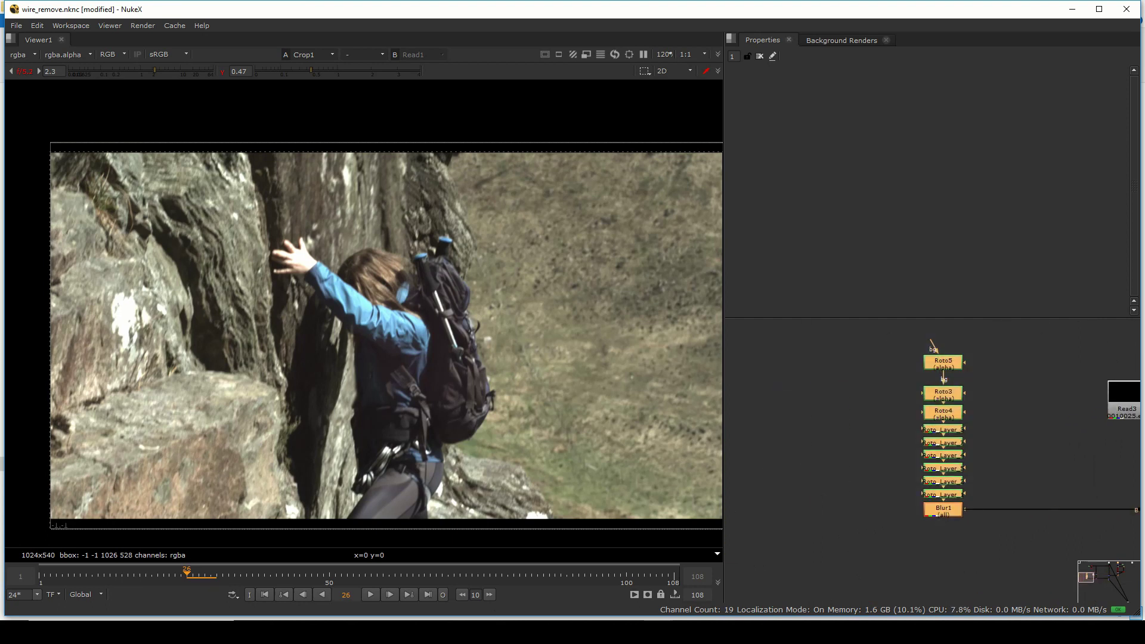
key(alt+Tab)
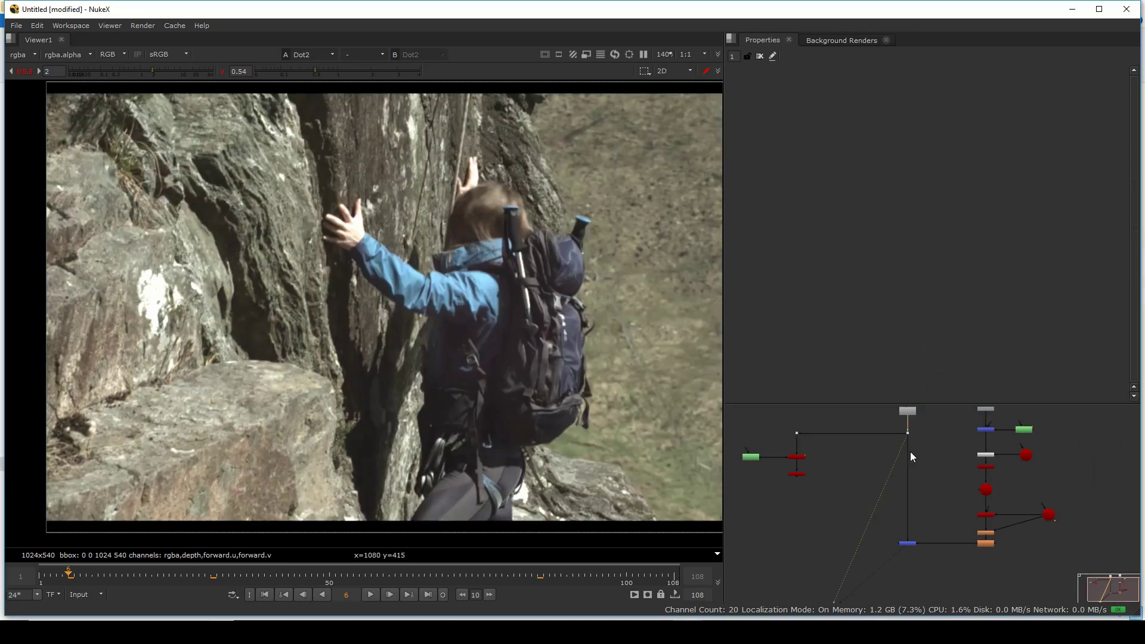
Move the CameraTracker1 branch with its roto, point cloud and dot farther from the main footage pipe.
drag(841, 484, 877, 502)
key(space)
scroll(478, 228, up, 2)
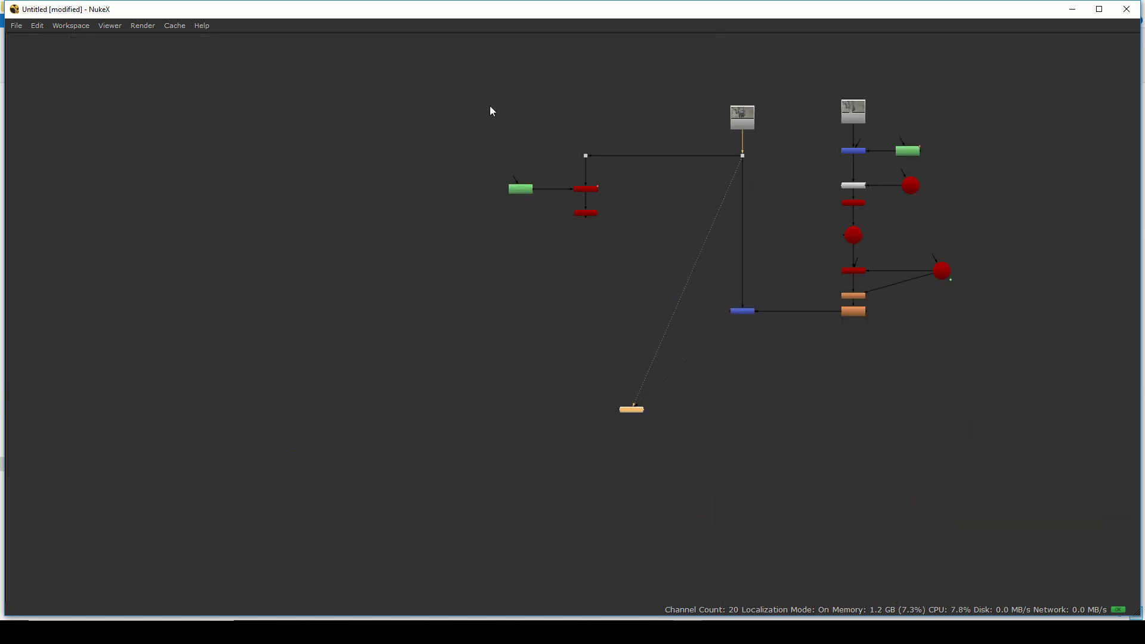
drag(456, 100, 626, 247)
drag(580, 188, 491, 186)
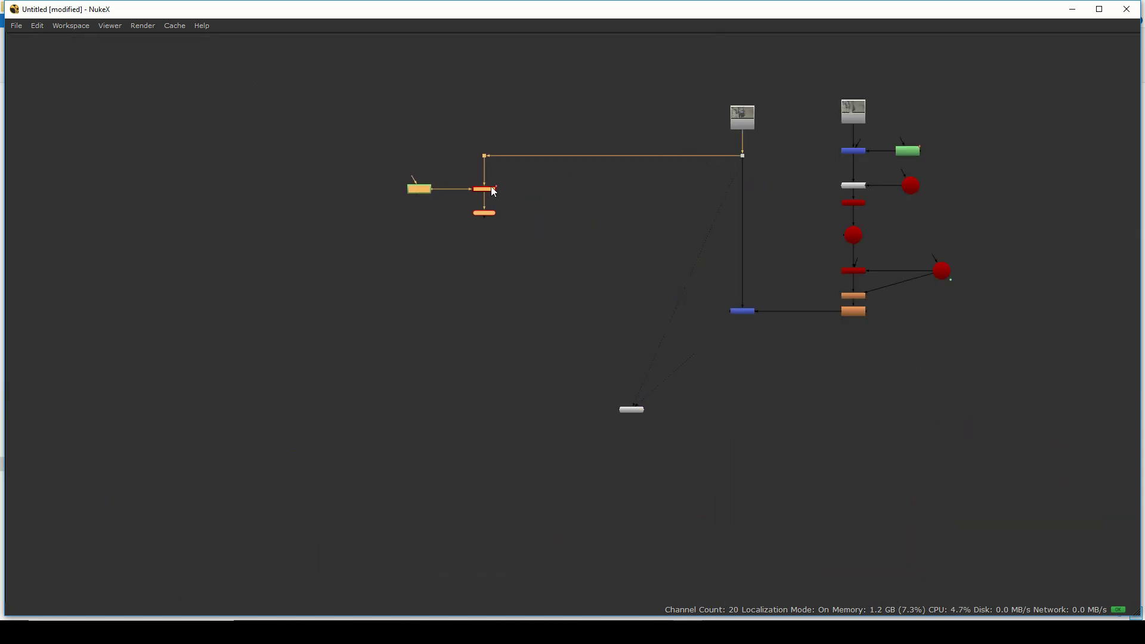
scroll(589, 238, up, 2)
click(523, 272)
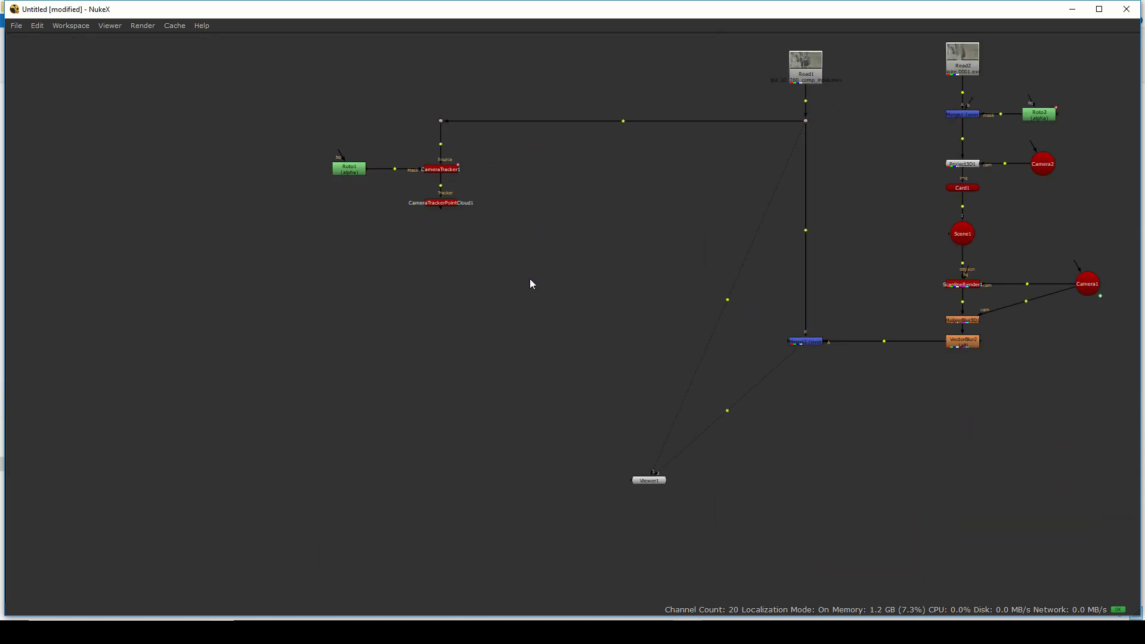
Paste the copied roto stack and Blur1 into the open area beneath the CameraTracker1 branch.
scroll(537, 295, up, 3)
key(ctrl+v)
scroll(535, 294, down, 4)
drag(535, 295, 518, 408)
scroll(655, 232, up, 2)
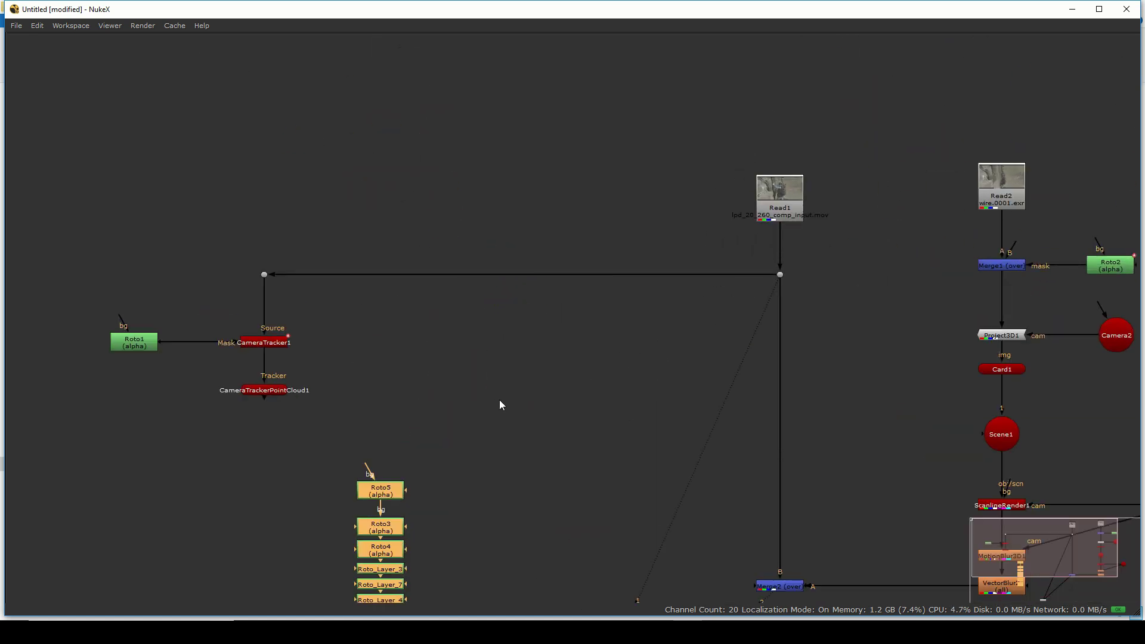
scroll(536, 388, up, 1)
Add a Merge node between the roto stack and the main footage pipe, and set its operation to in.
click(612, 362)
key(space)
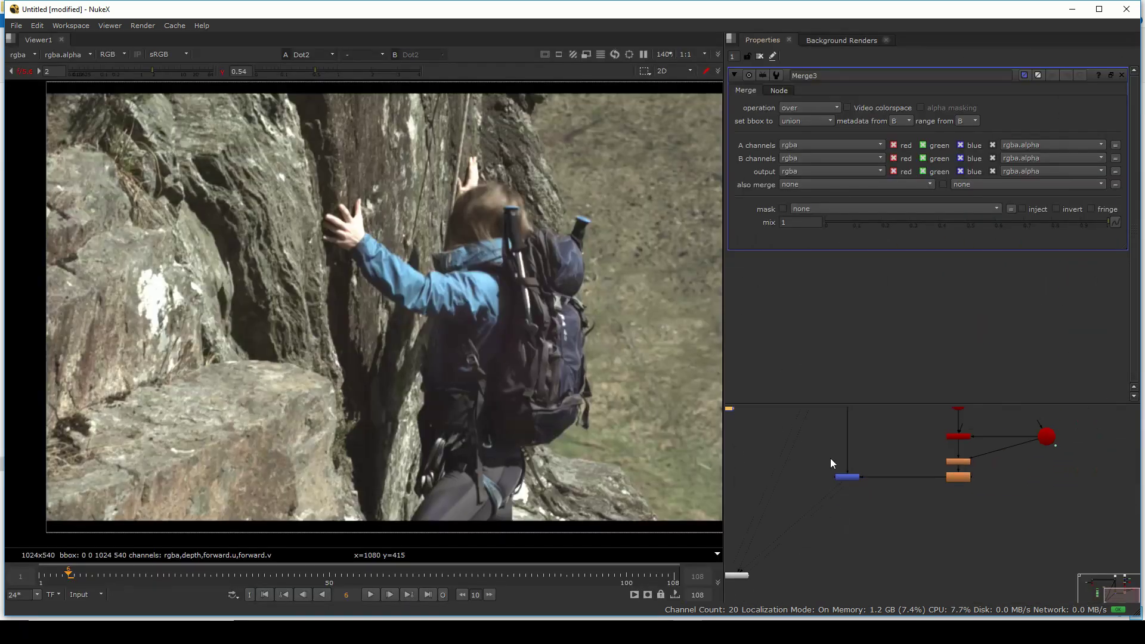
click(808, 107)
click(803, 141)
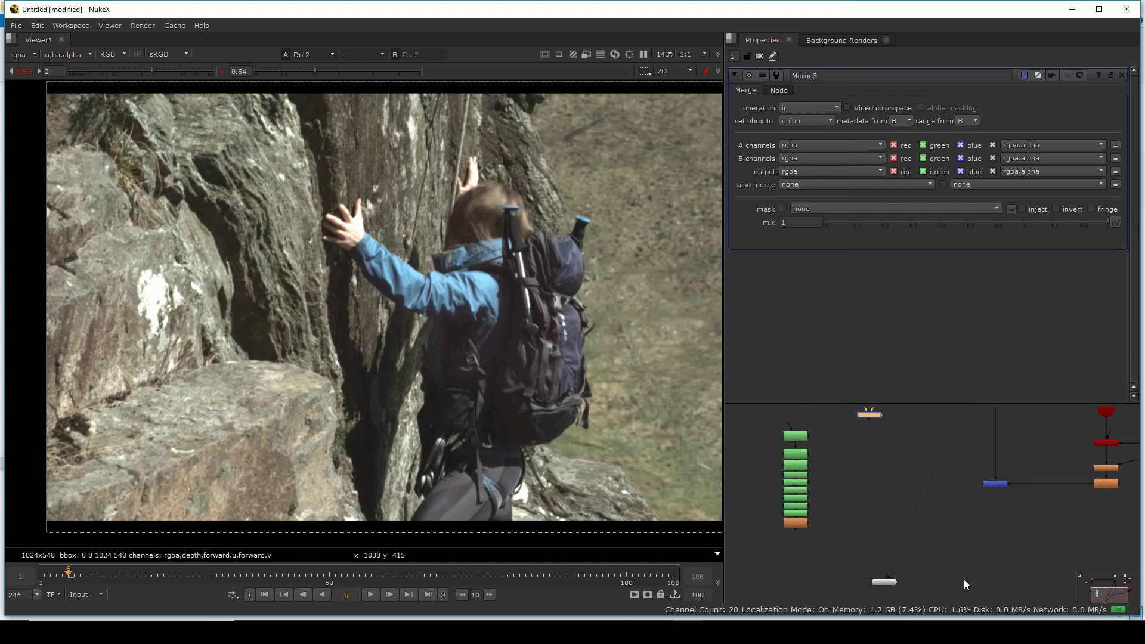
Add a dot on the pipe between the footage and CameraTracker1, and connect the in Merge to it.
scroll(899, 484, up, 1)
drag(900, 484, 912, 597)
scroll(876, 500, up, 2)
drag(877, 501, 885, 593)
scroll(880, 490, up, 1)
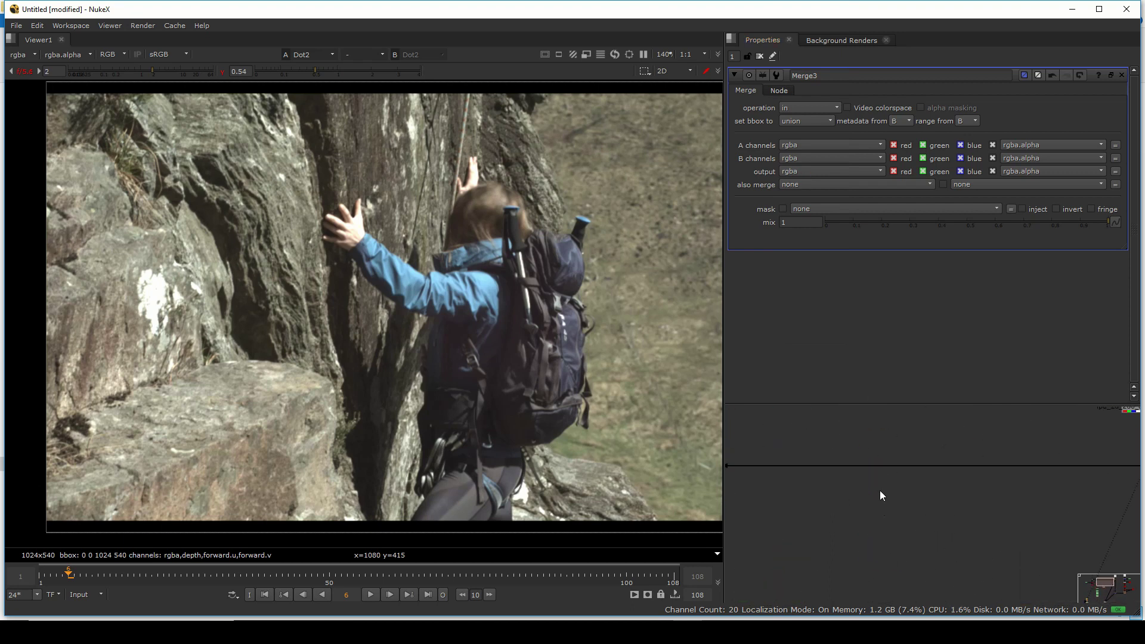
click(931, 466)
key(space)
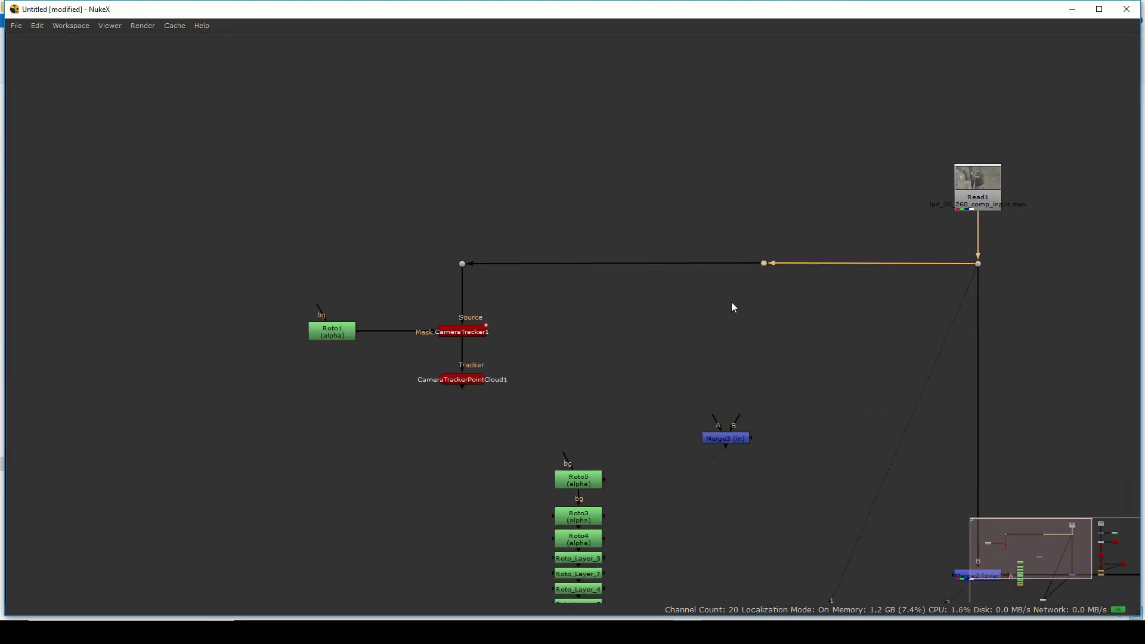
drag(709, 411, 723, 258)
Connect Blur1 to the in Merge's A input, align the Merge with Blur1, and view its result.
drag(723, 413, 683, 498)
key(space)
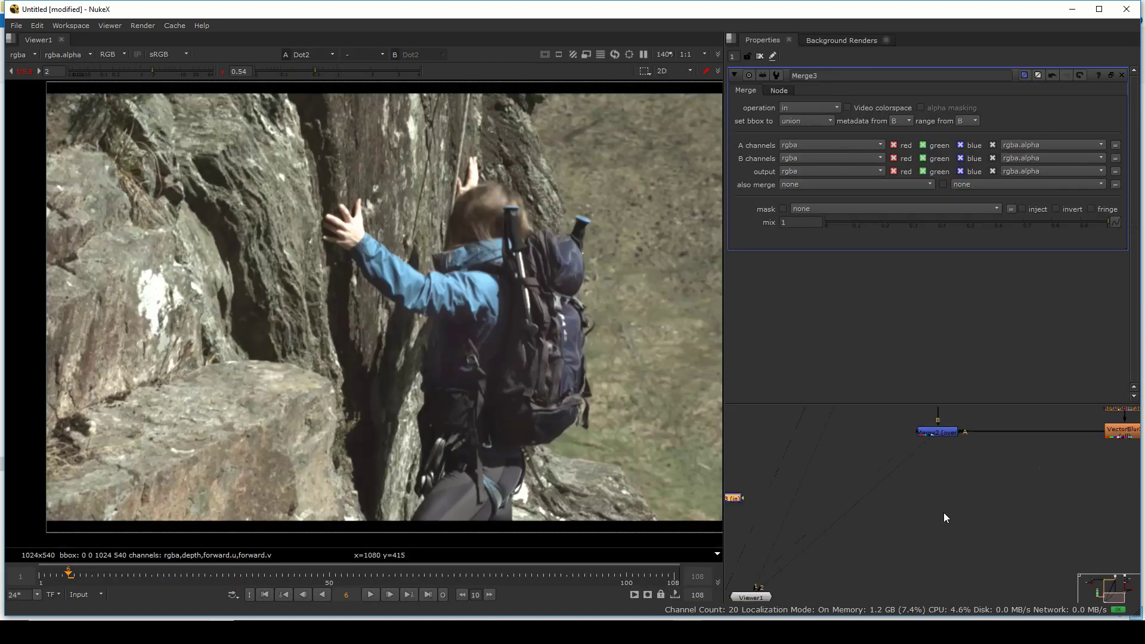
scroll(944, 513, down, 3)
drag(962, 515, 1067, 524)
scroll(1067, 525, up, 1)
drag(886, 515, 889, 515)
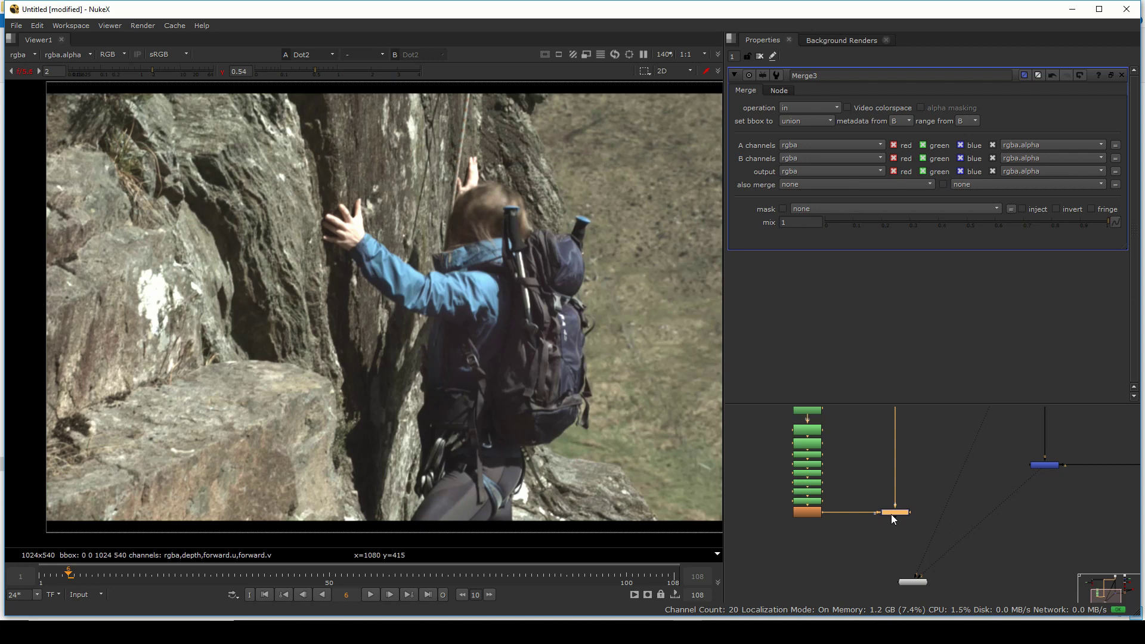
key(1)
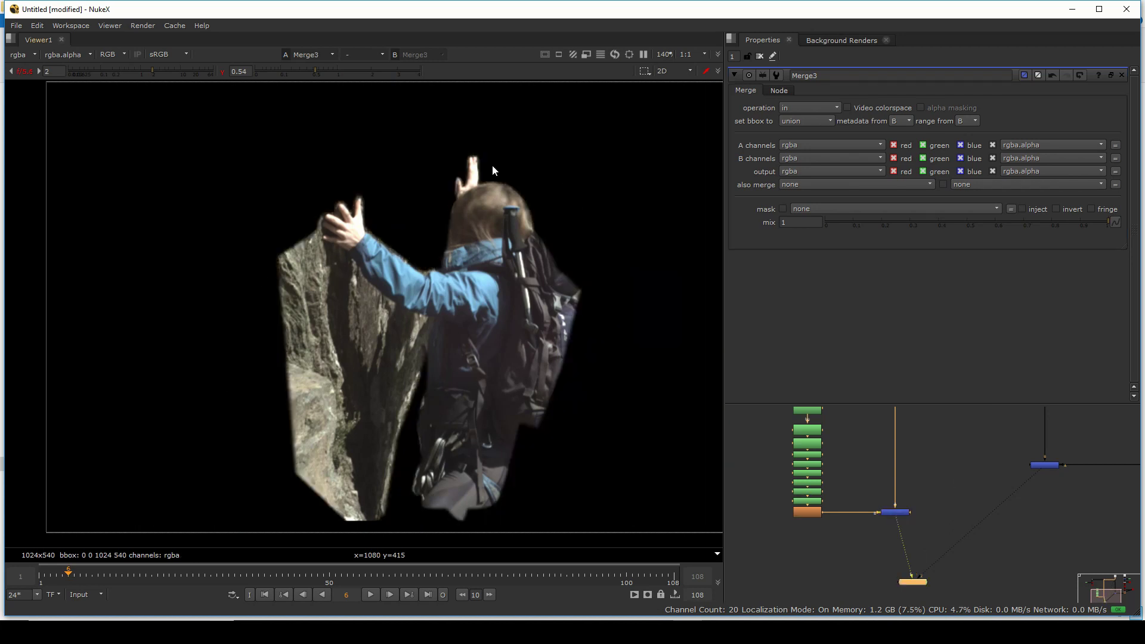
Add an over Merge below Merge2 and connect the roto-cut climber from Merge3 to its A input.
drag(1031, 516, 965, 528)
key(m)
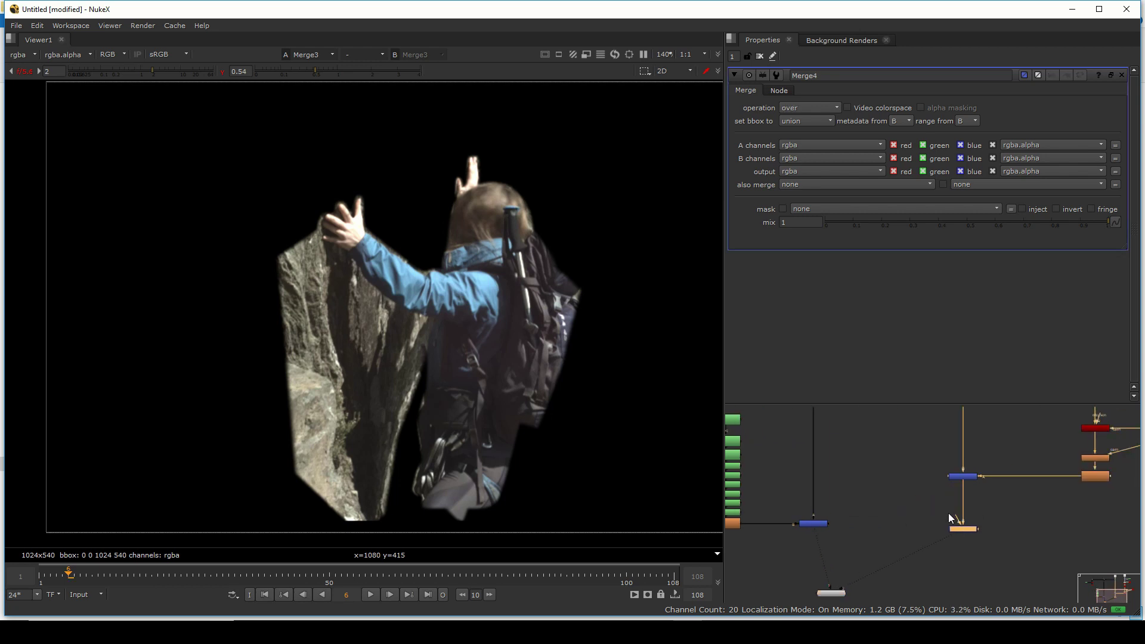
drag(876, 533, 824, 529)
scroll(972, 536, down, 3)
key(space)
key(f)
Assign the original footage dot to viewer input 1 and the Merge4 result to viewer input 2.
drag(622, 220, 692, 273)
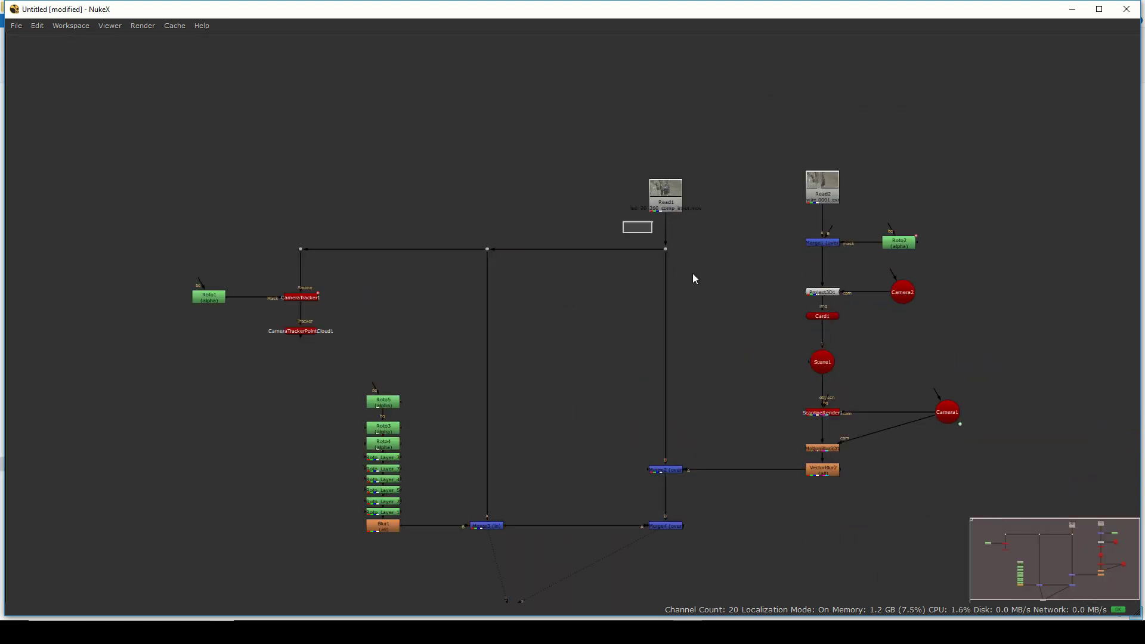
key(1)
drag(732, 419, 804, 395)
scroll(804, 395, up, 2)
drag(786, 504, 883, 396)
key(2)
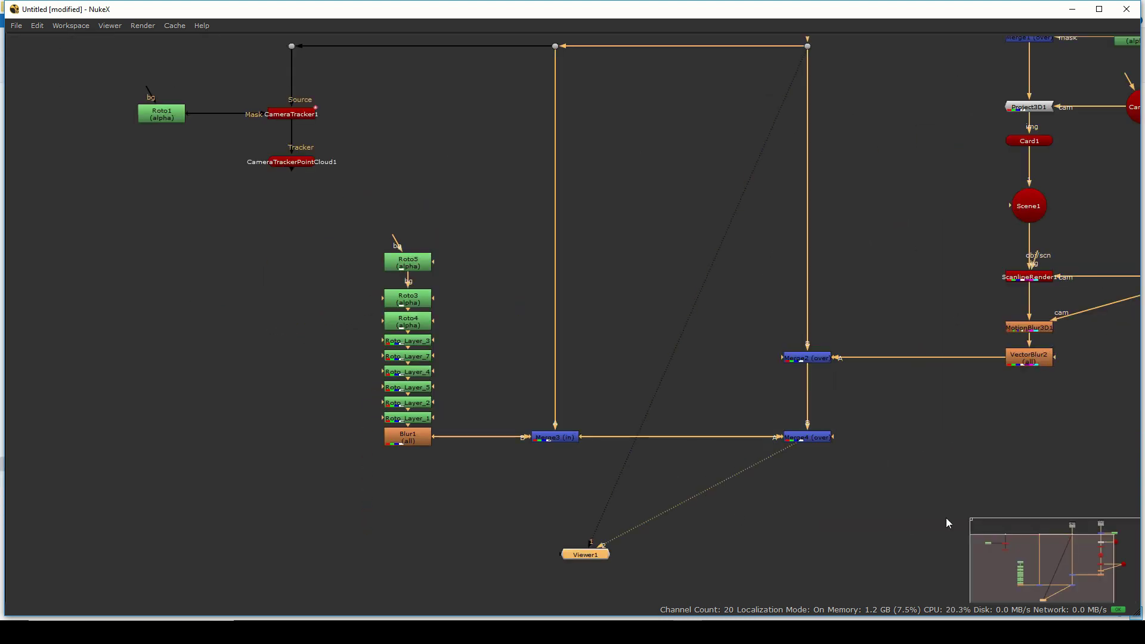
Compare the Merge4 result with the original footage at frame 6 around the climber's hands, arm and head.
key(space)
drag(931, 503, 1016, 533)
key(1)
key(2)
key(1)
key(2)
key(1)
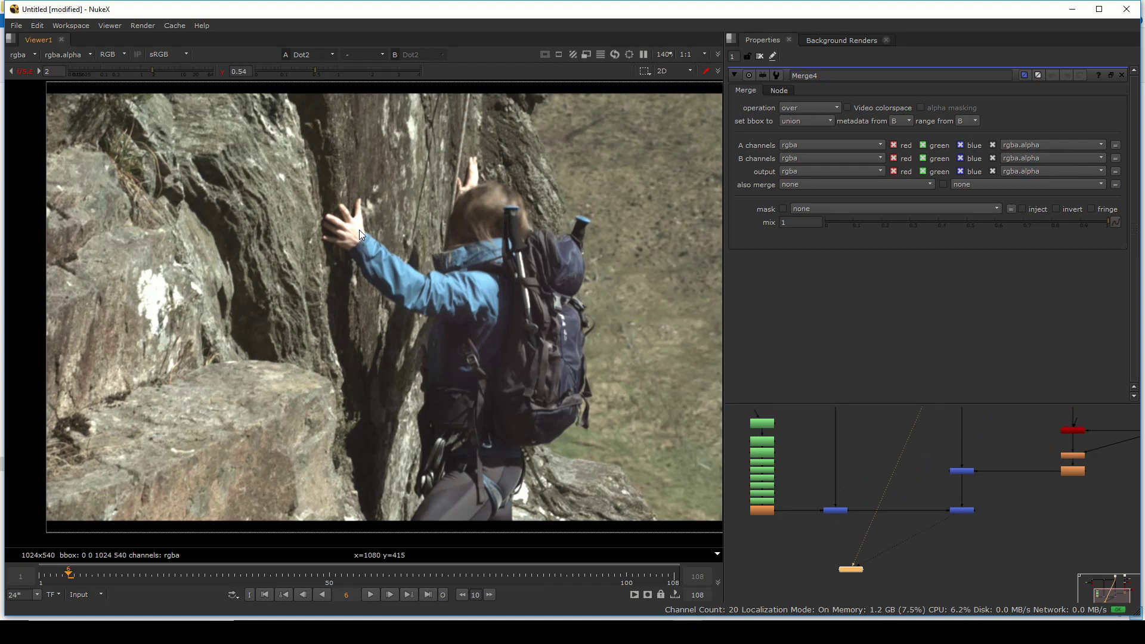
scroll(434, 385, up, 5)
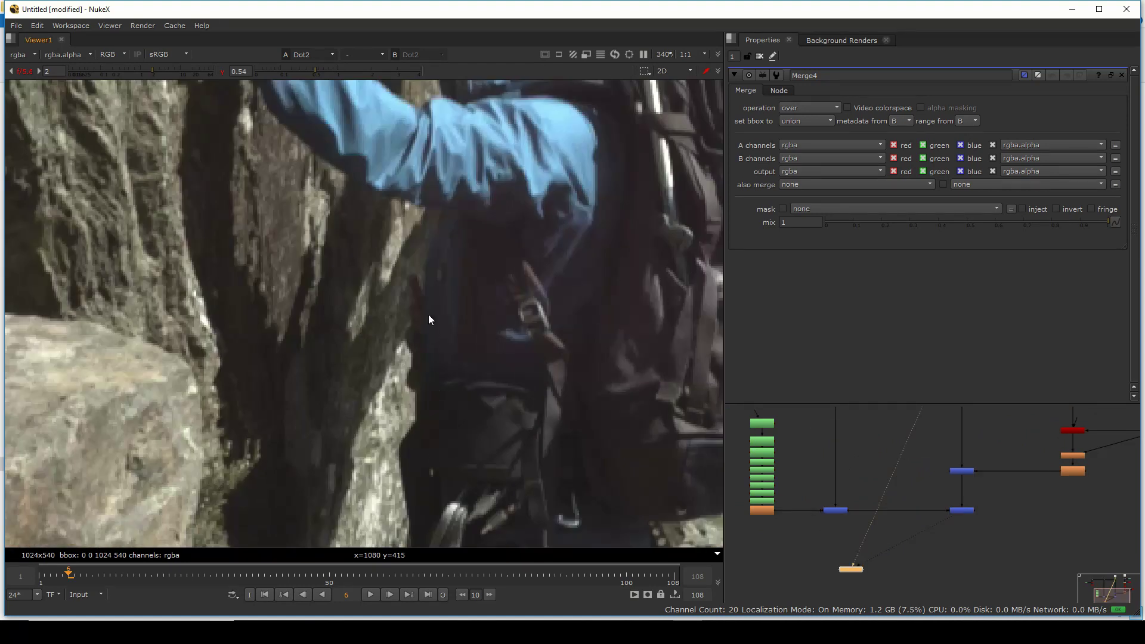
scroll(478, 385, down, 4)
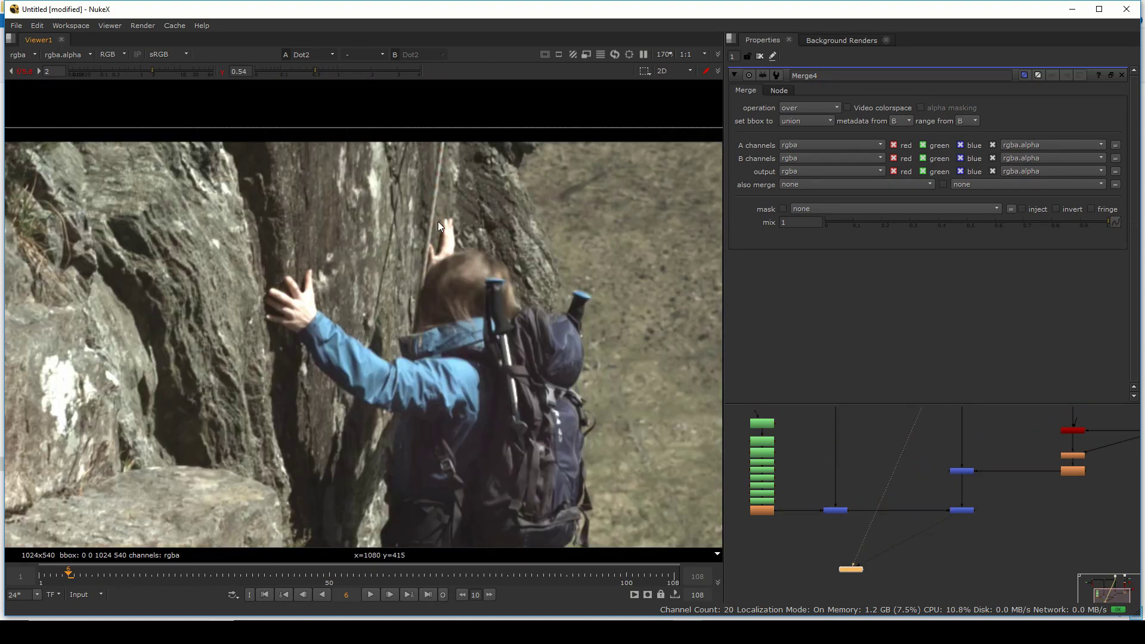
key(2)
scroll(435, 164, down, 1)
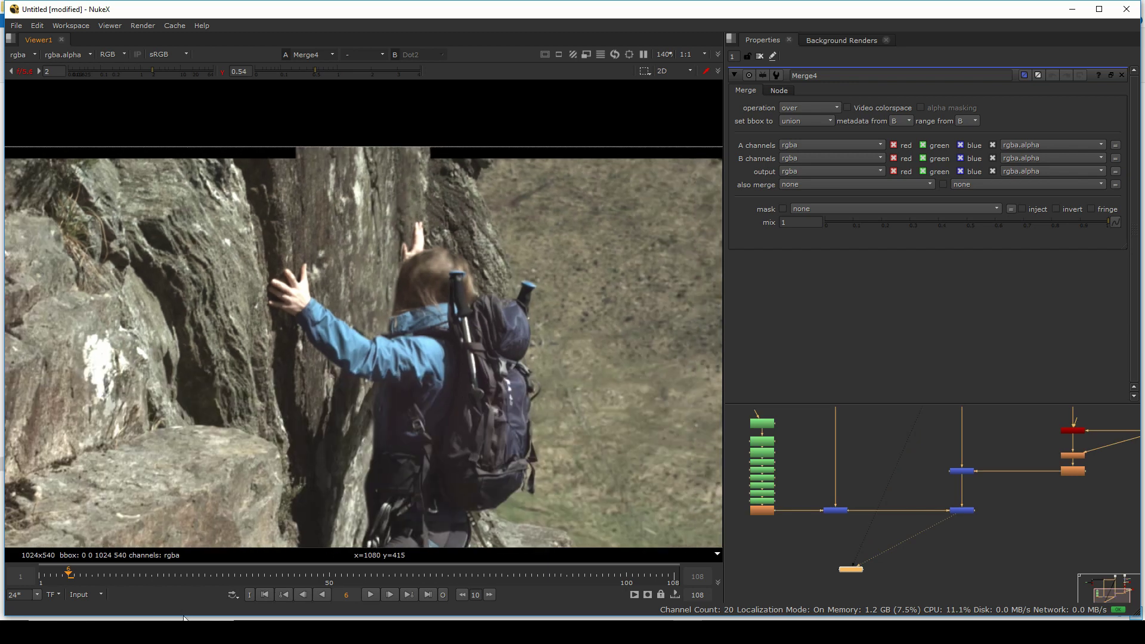
Compare the climber's hair and hand edges with the original footage at frame 3, and step back to frame 0.
drag(176, 580, 73, 575)
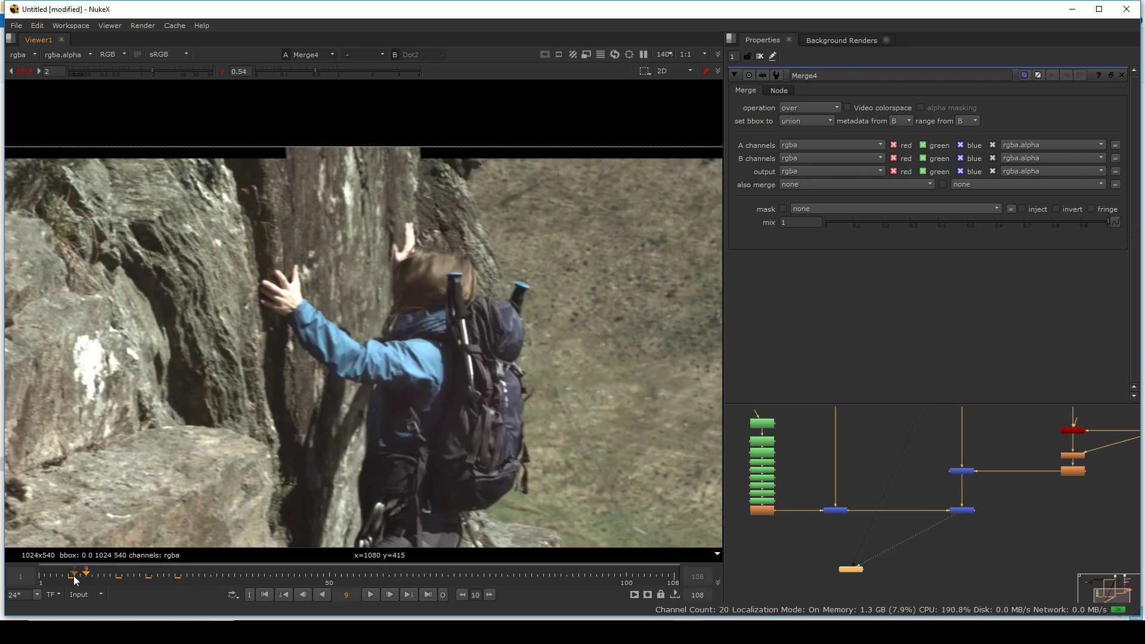
click(51, 574)
scroll(431, 284, up, 3)
key(1)
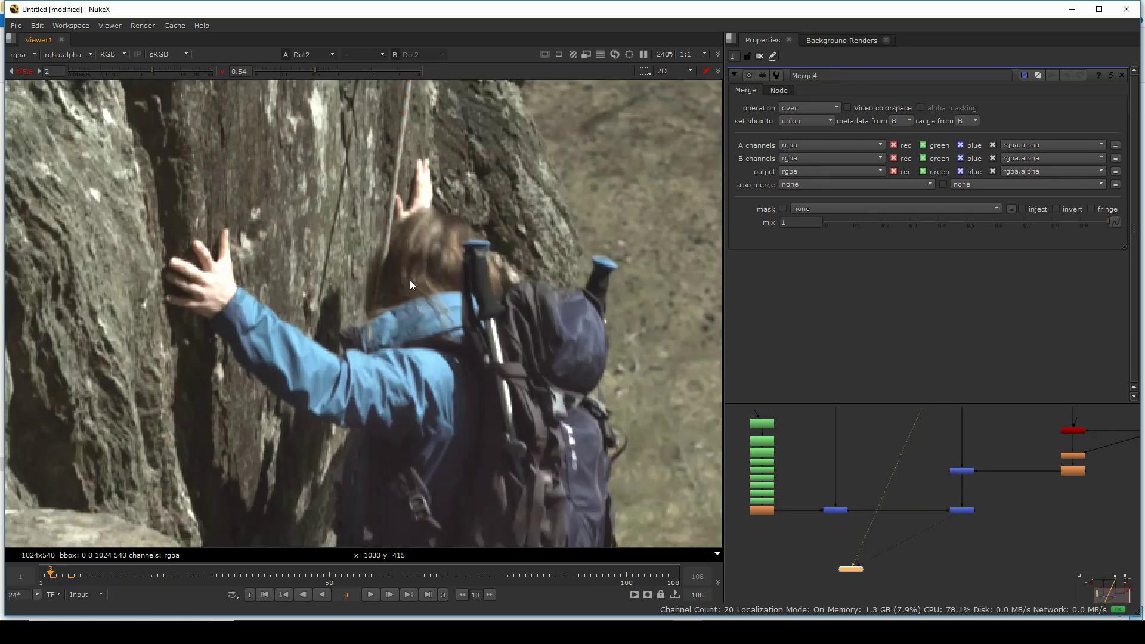
key(2)
scroll(414, 214, up, 5)
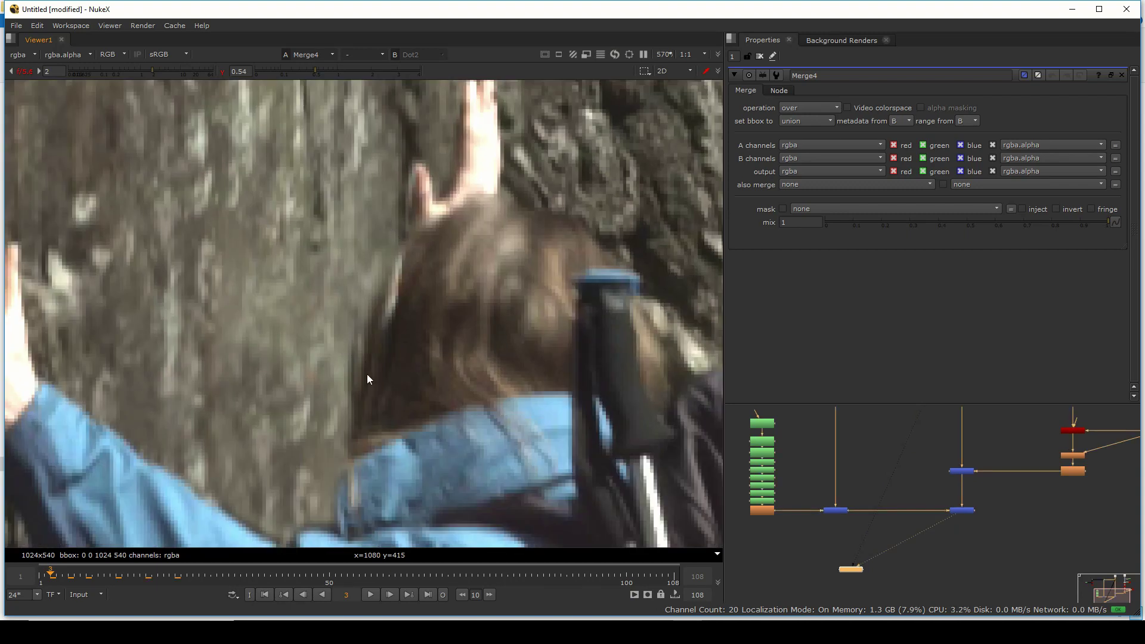
scroll(449, 231, down, 4)
key(Left)
key(Left)
key(Left)
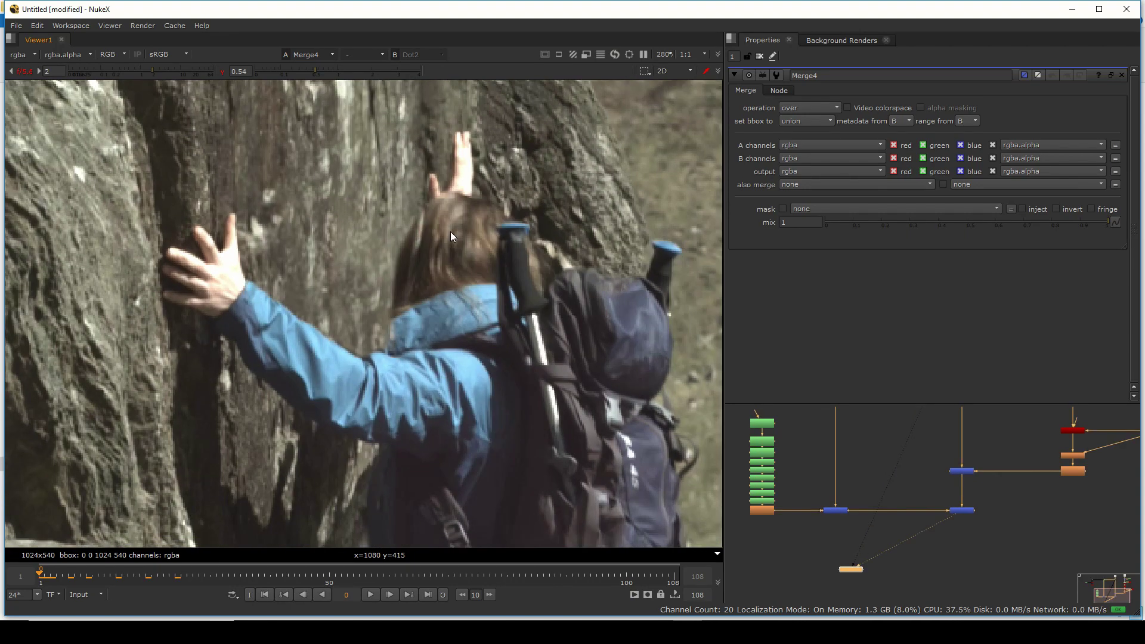
Play the Merge4 result from frame 0 and review the climber in the frames around 86.
scroll(434, 237, down, 2)
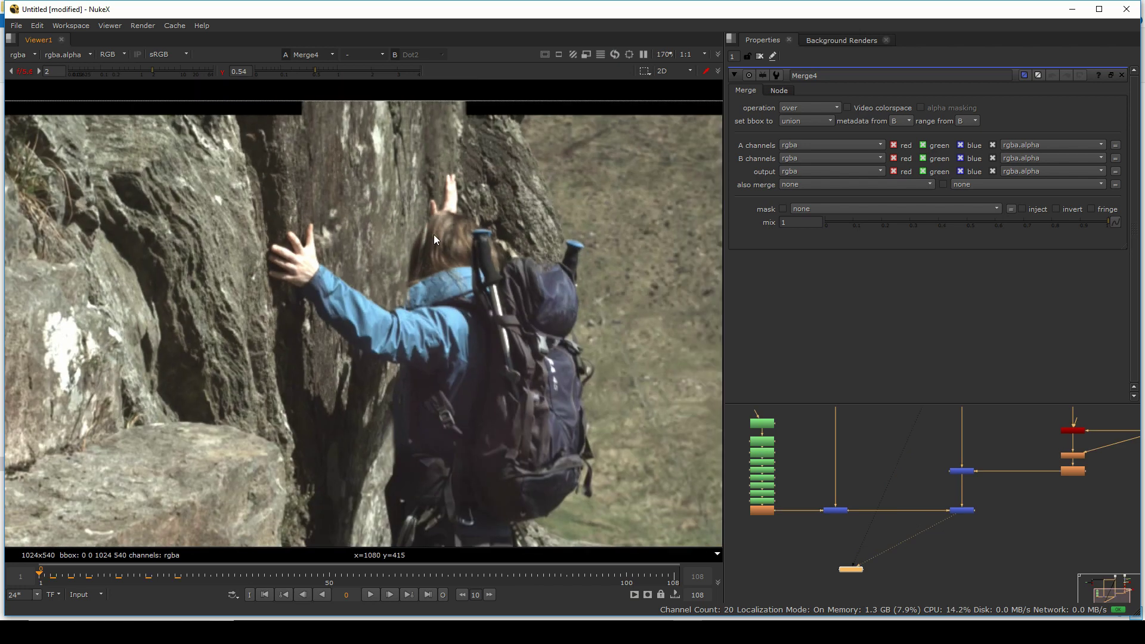
drag(434, 234, 391, 273)
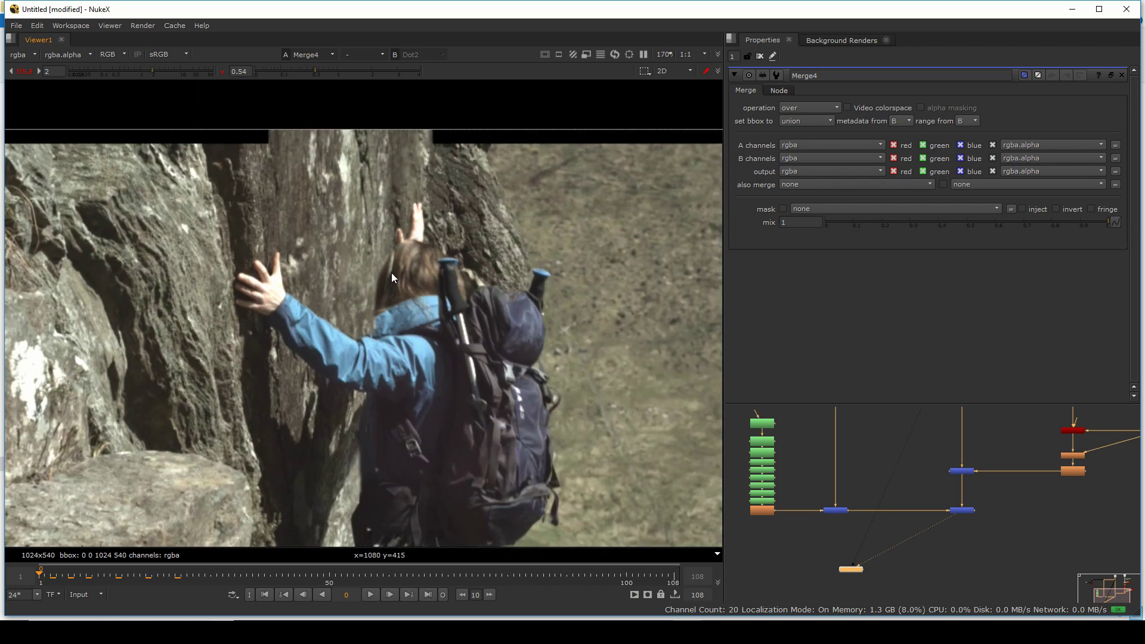
key(l)
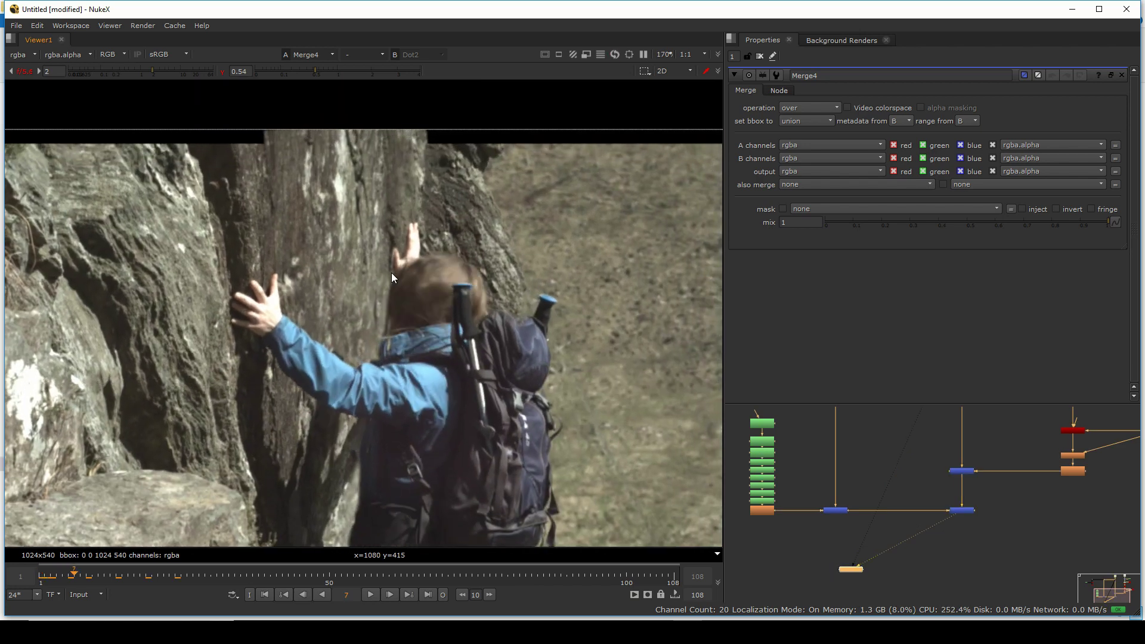
click(551, 577)
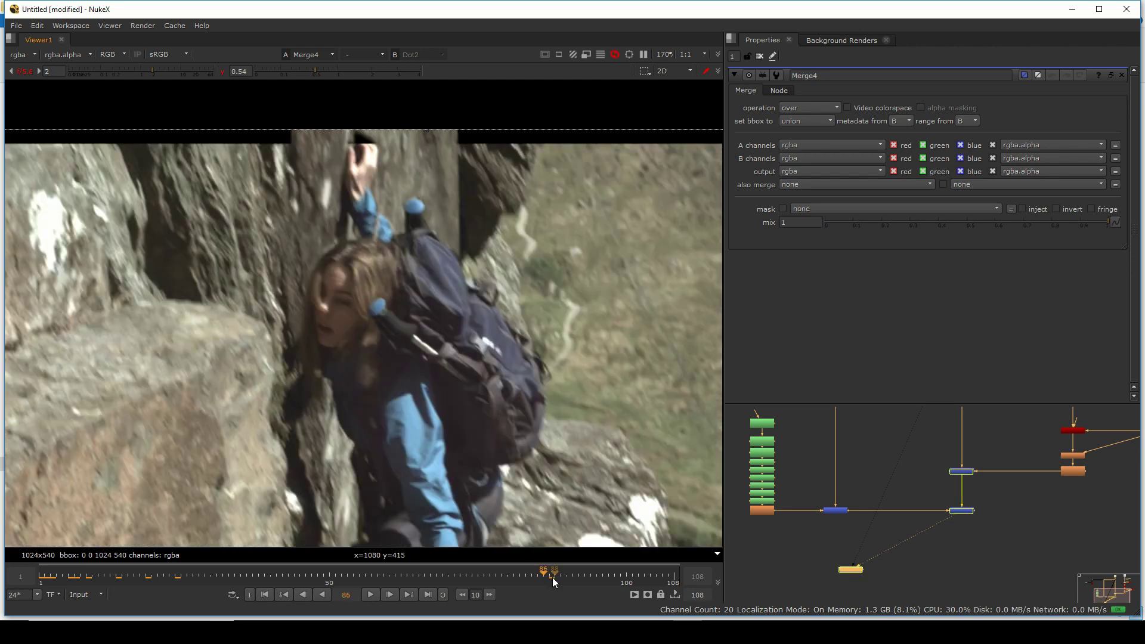
key(j)
key(Left)
key(Right)
key(Right)
key(Right)
key(Right)
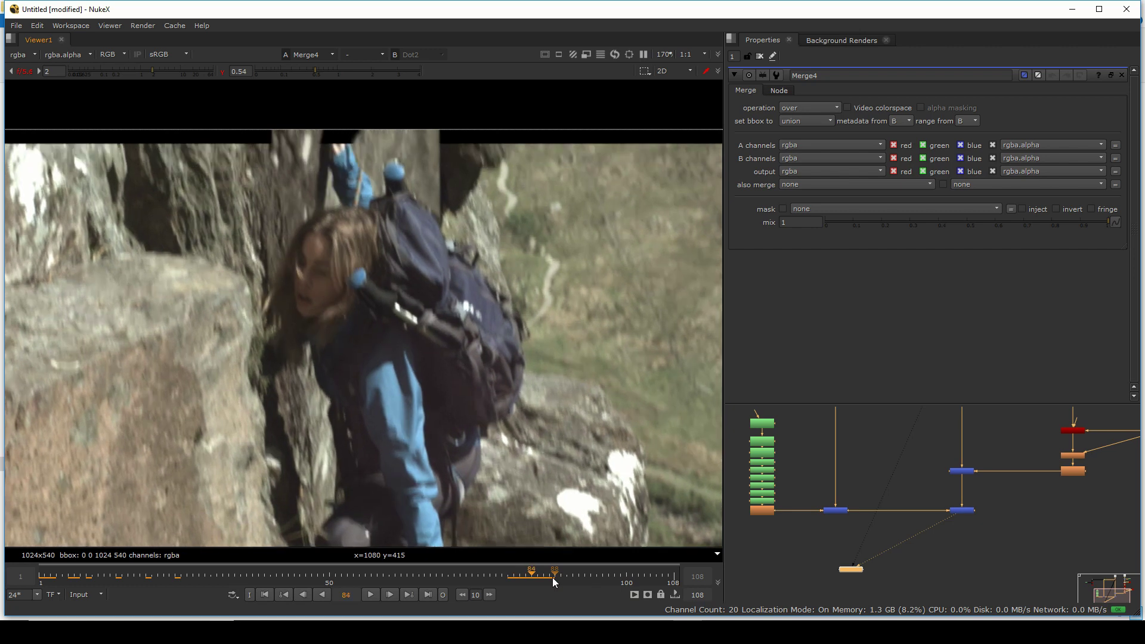
Import the EXR sequence starting at 0010000.exr from the paint stroke folder and place its Read node above the roto stack.
drag(854, 440, 874, 548)
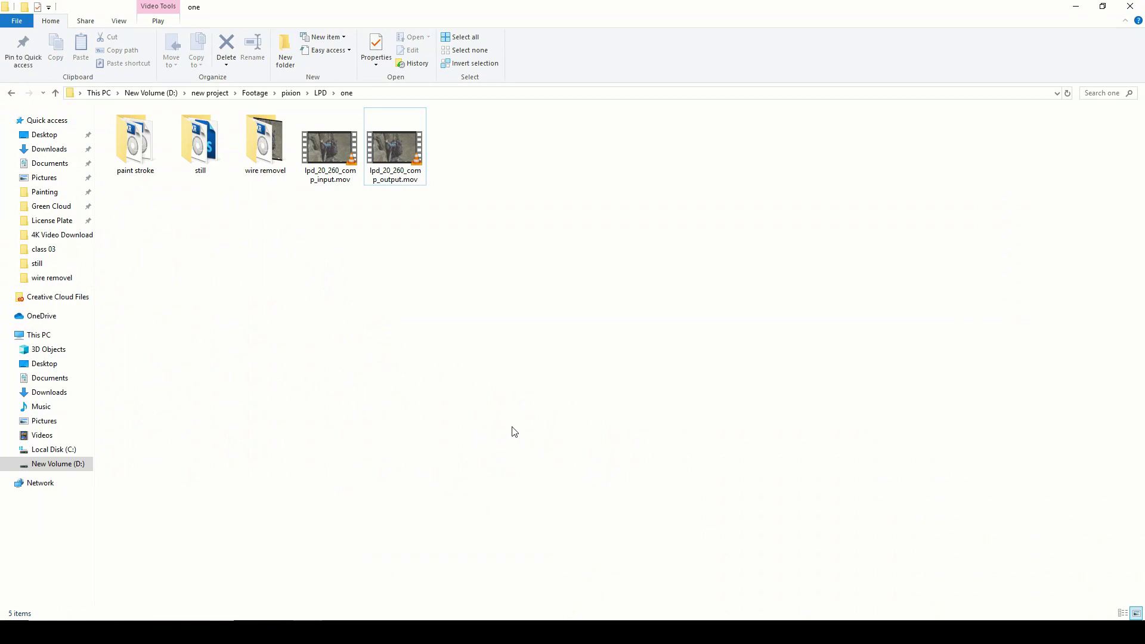
click(138, 155)
double_click(138, 155)
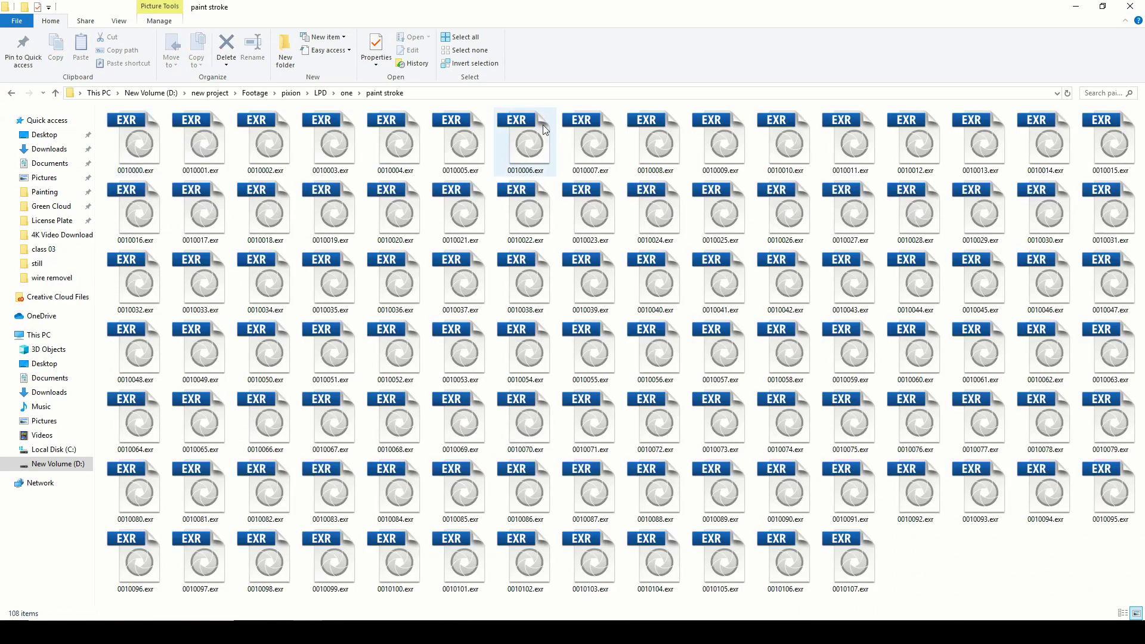
click(474, 93)
click(1075, 6)
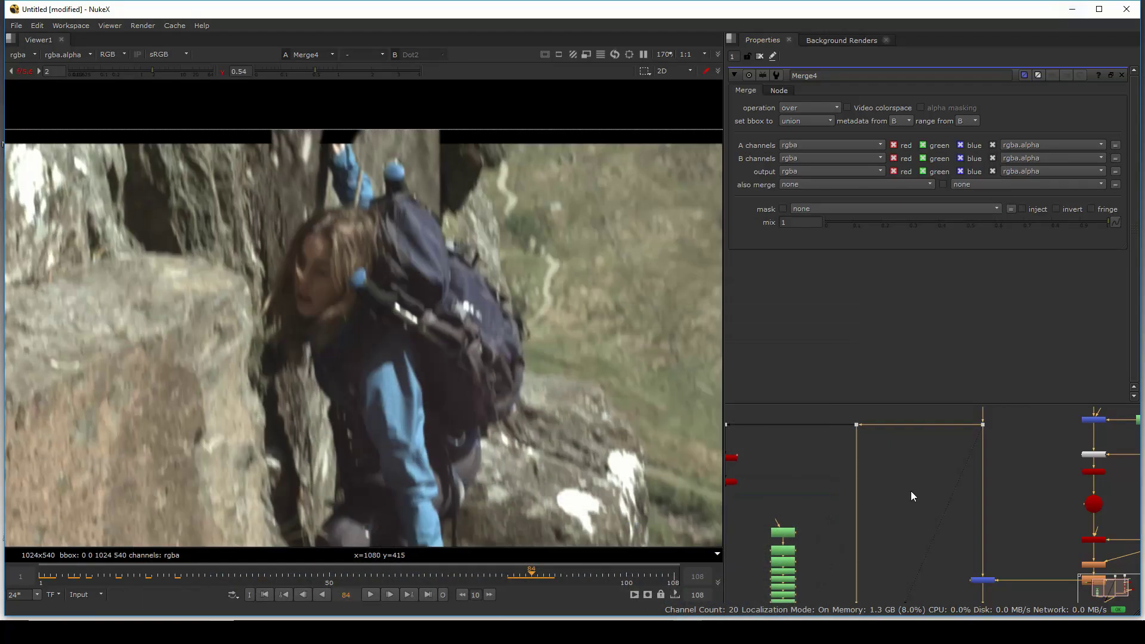
drag(910, 491, 794, 447)
key(ctrl+v)
scroll(950, 482, up, 3)
drag(958, 445, 922, 429)
scroll(954, 514, down, 2)
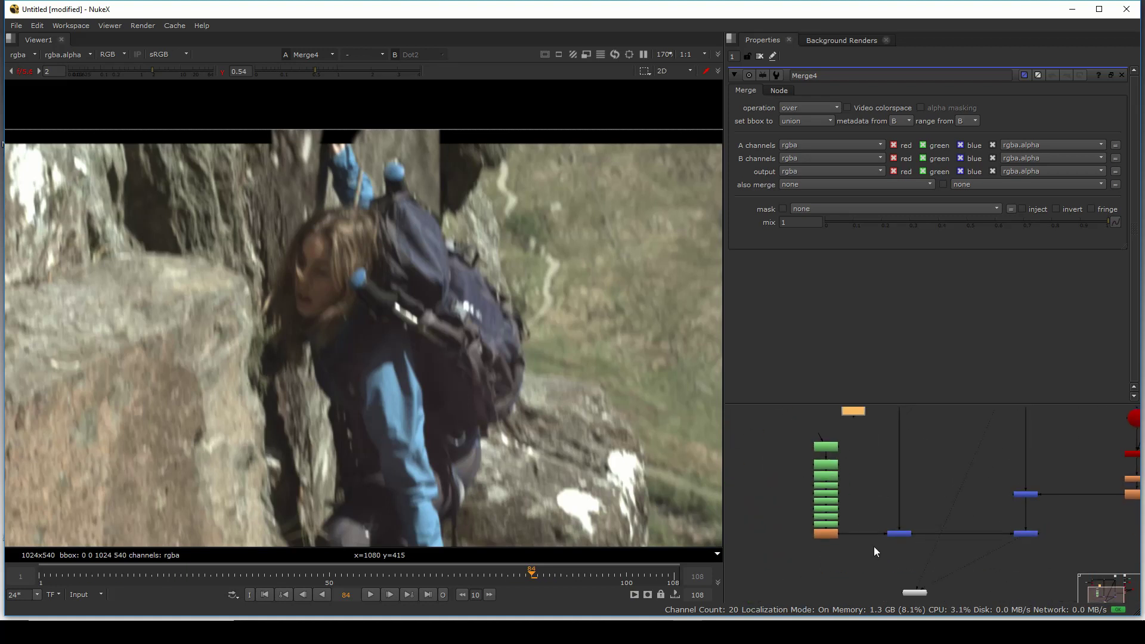
Insert a Merge node into the footage branch above the roto merge and connect the paint stroke Read node to its A input.
scroll(876, 548, up, 2)
drag(907, 490, 907, 580)
key(m)
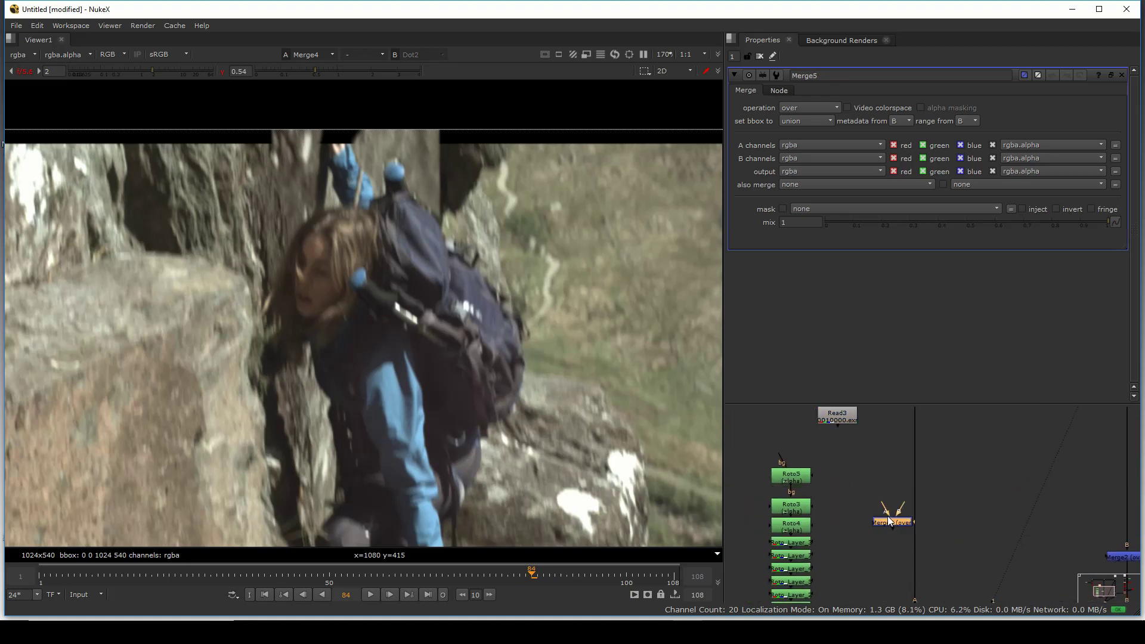
drag(893, 523, 915, 492)
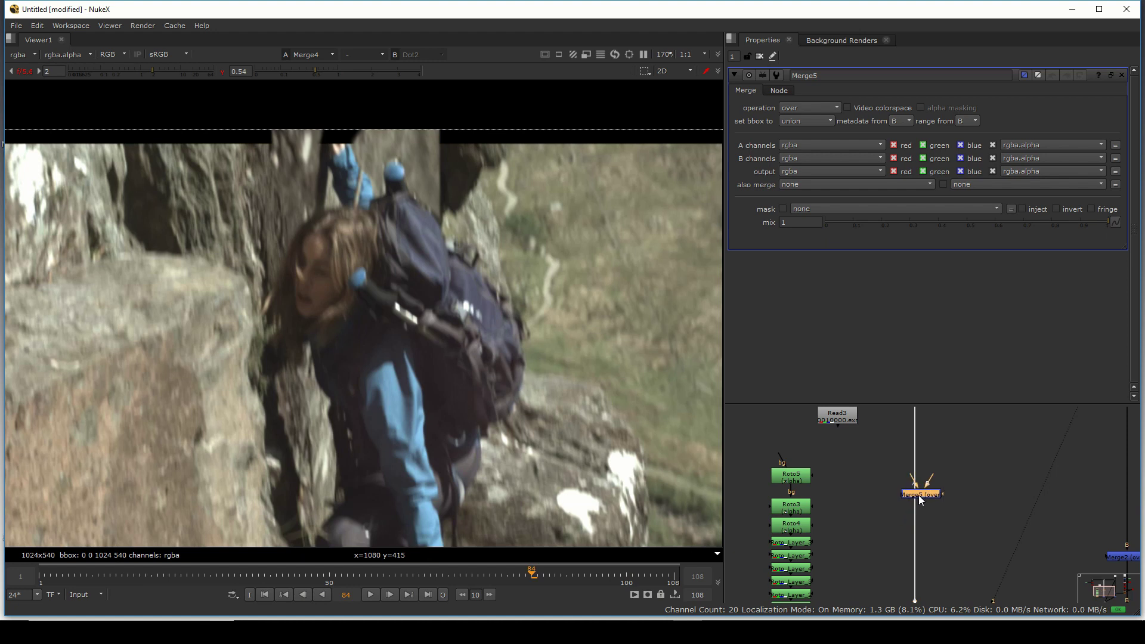
drag(846, 413, 846, 415)
Set the paint stroke Read node's frame mode to start at frame 1.
double_click(845, 416)
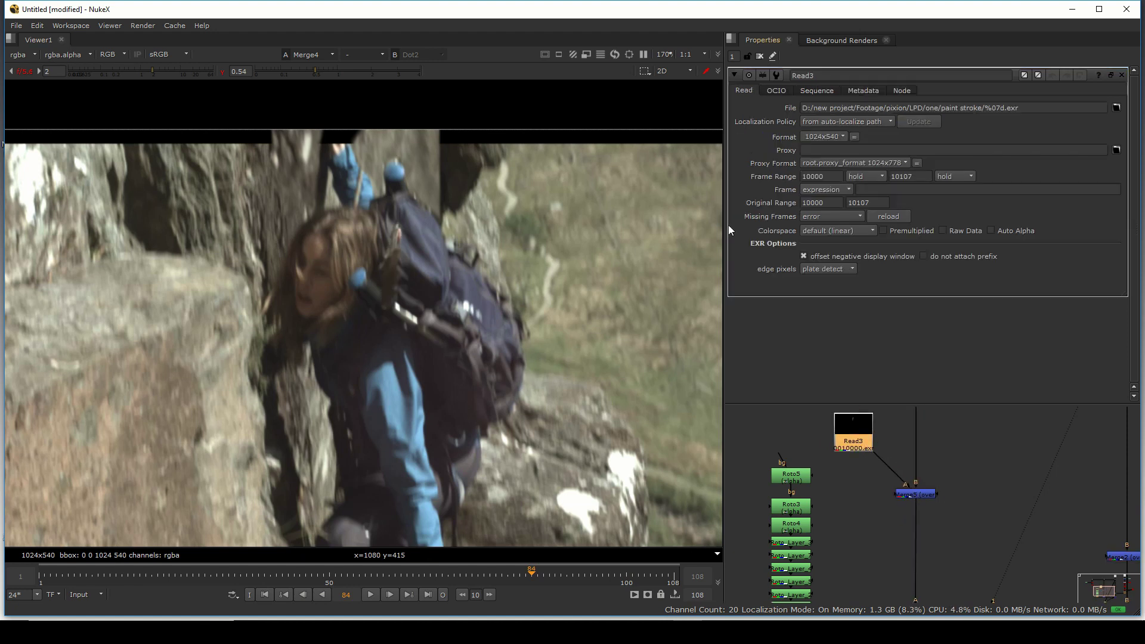
click(827, 201)
click(886, 190)
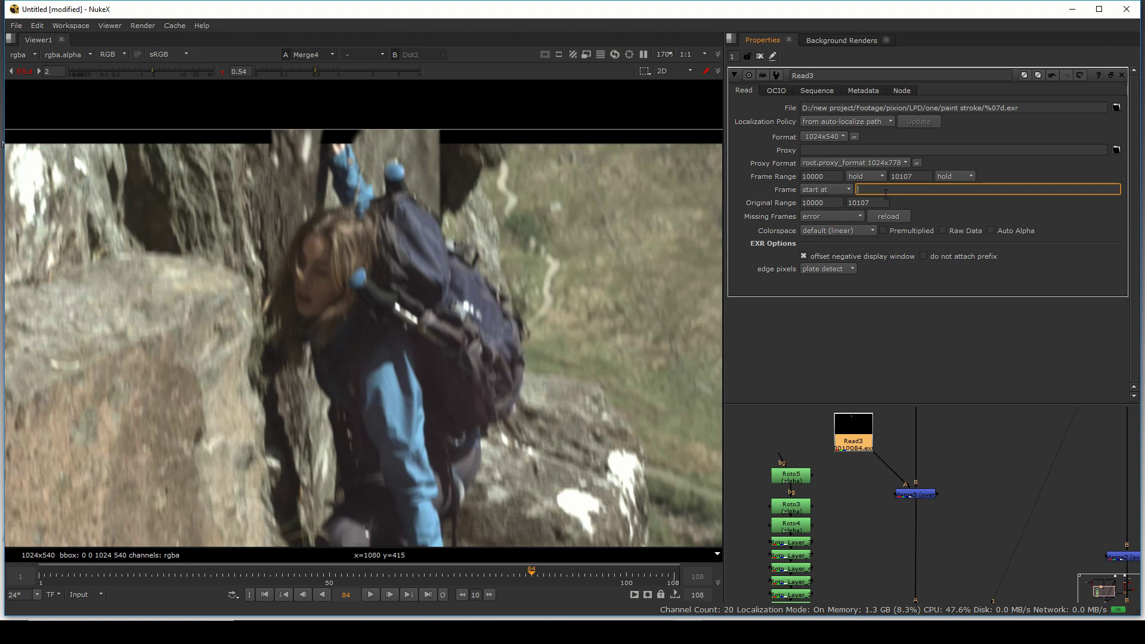
text(1)
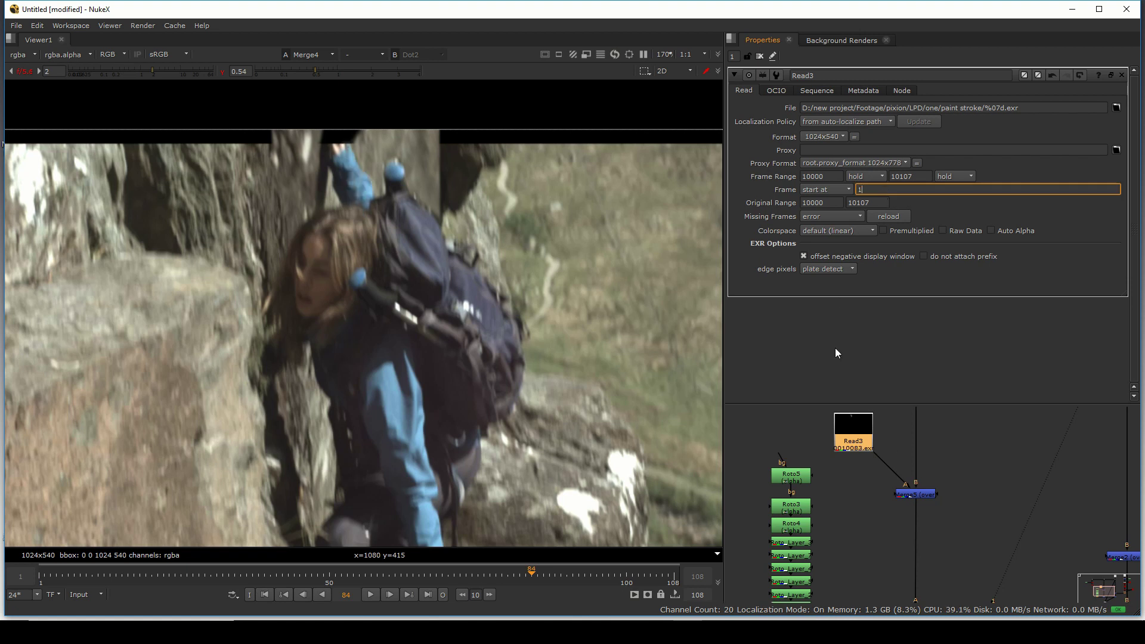
Move the new Merge node up its pipe so it lines up with the paint stroke Read node, with the timeline at frame 5.
scroll(957, 531, down, 3)
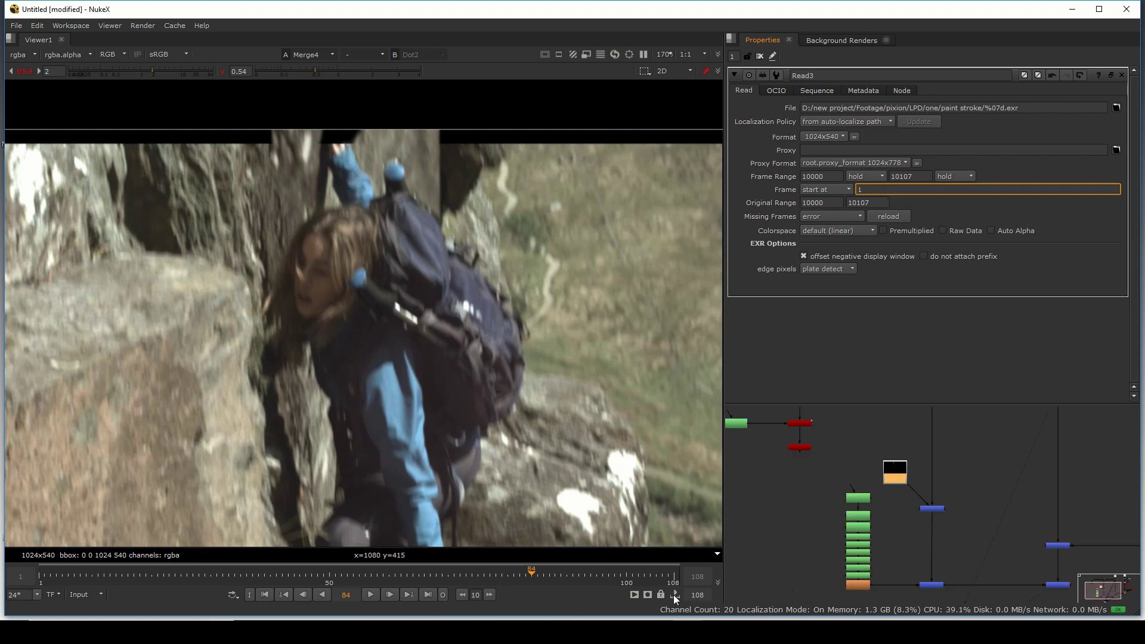
click(59, 583)
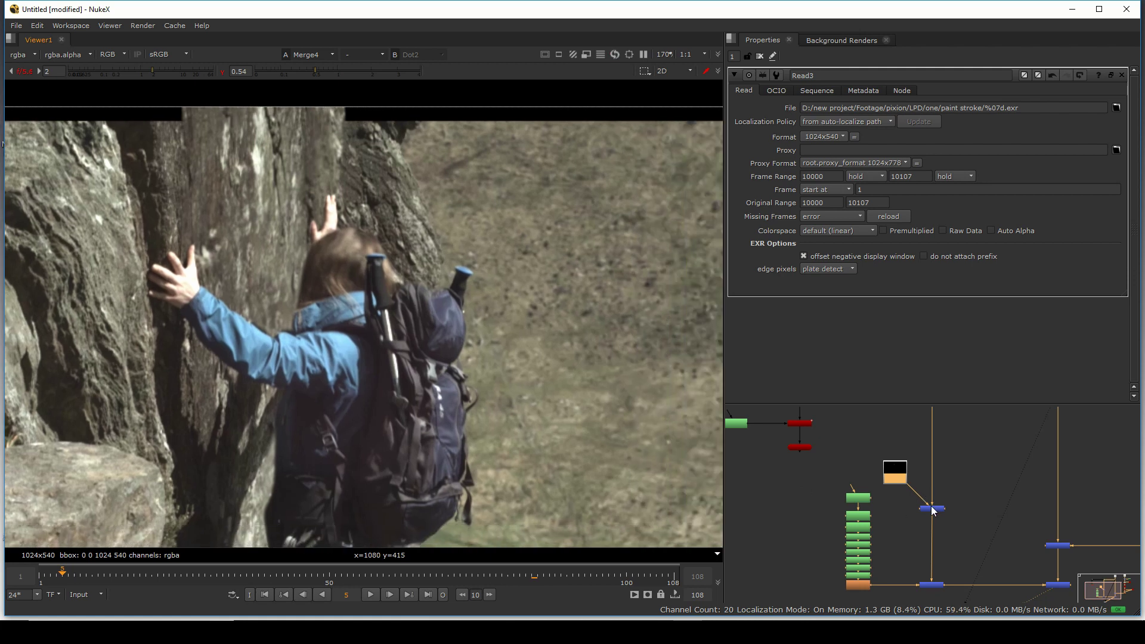
drag(933, 511, 933, 484)
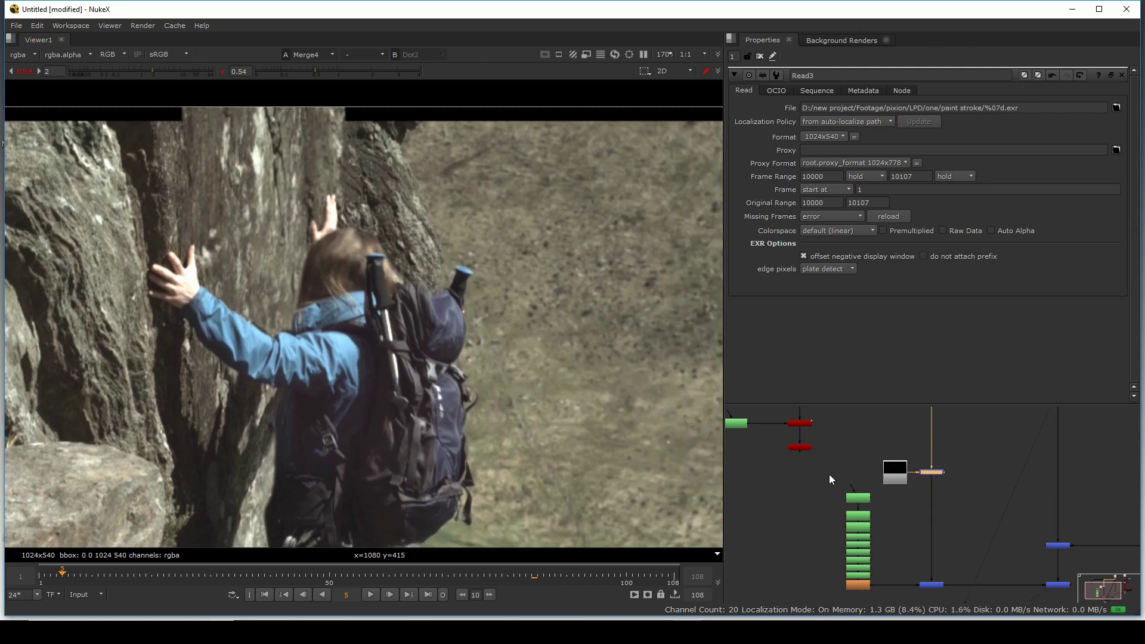
Examine the climber's hands, hair and head in the Merge4 result at frames 2 and 103 and back to frame 87.
click(45, 579)
scroll(323, 226, up, 2)
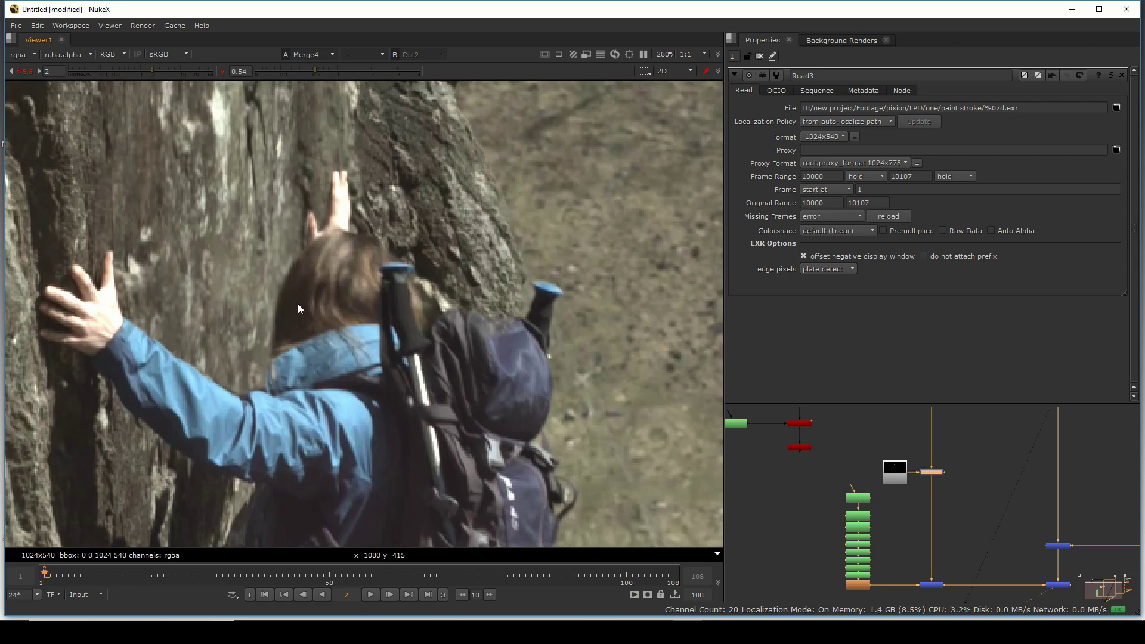
scroll(324, 234, down, 2)
drag(624, 581, 645, 596)
click(932, 474)
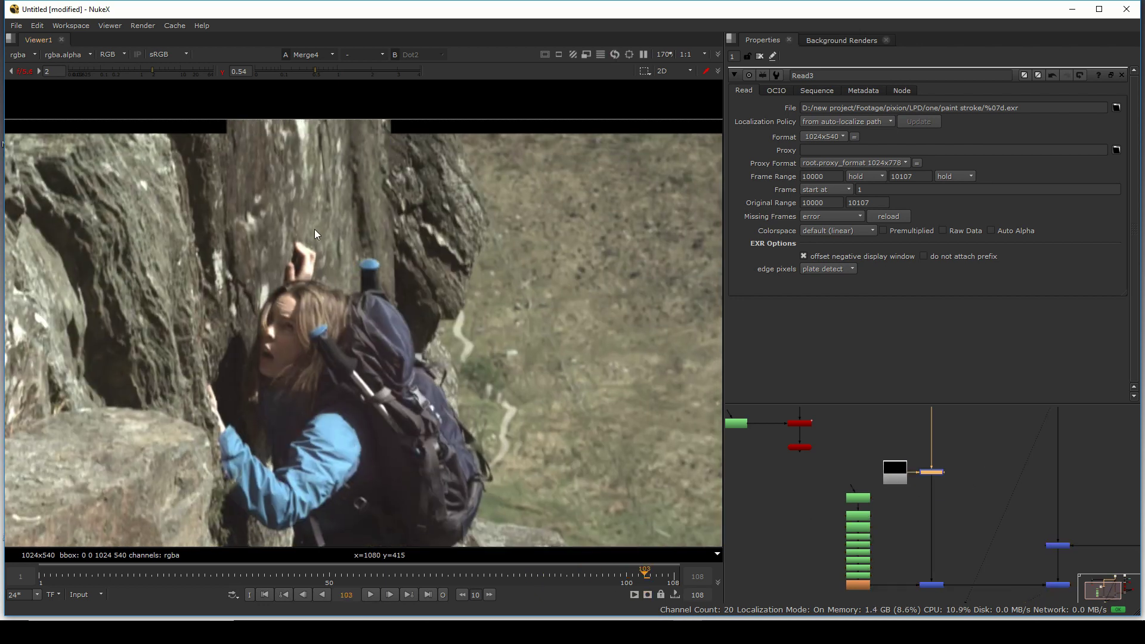
scroll(313, 229, up, 2)
key(j)
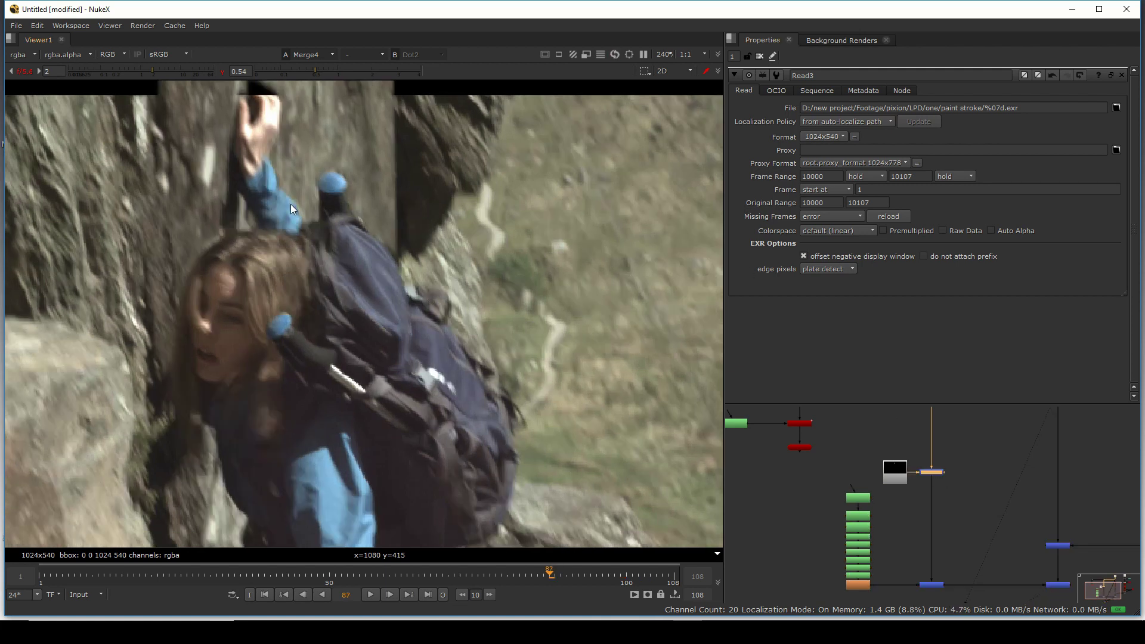
scroll(289, 203, down, 3)
scroll(881, 515, down, 3)
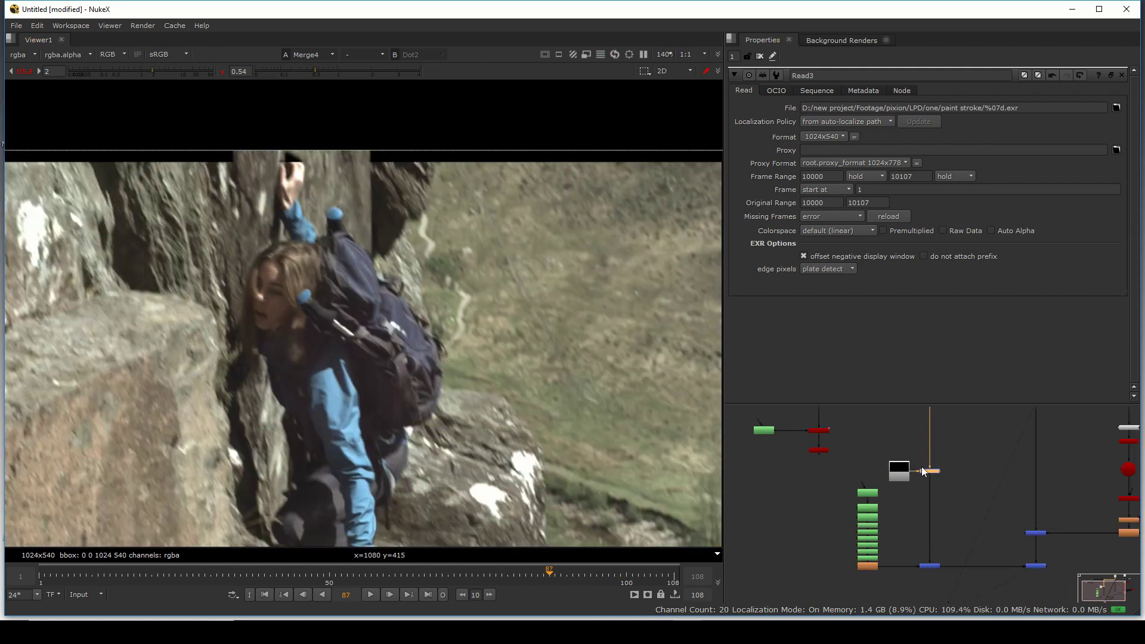
Examine the complete node graph enlarged to the full window, and return to the normal layout.
scroll(882, 515, up, 2)
drag(856, 488, 772, 238)
key(space)
scroll(773, 238, up, 3)
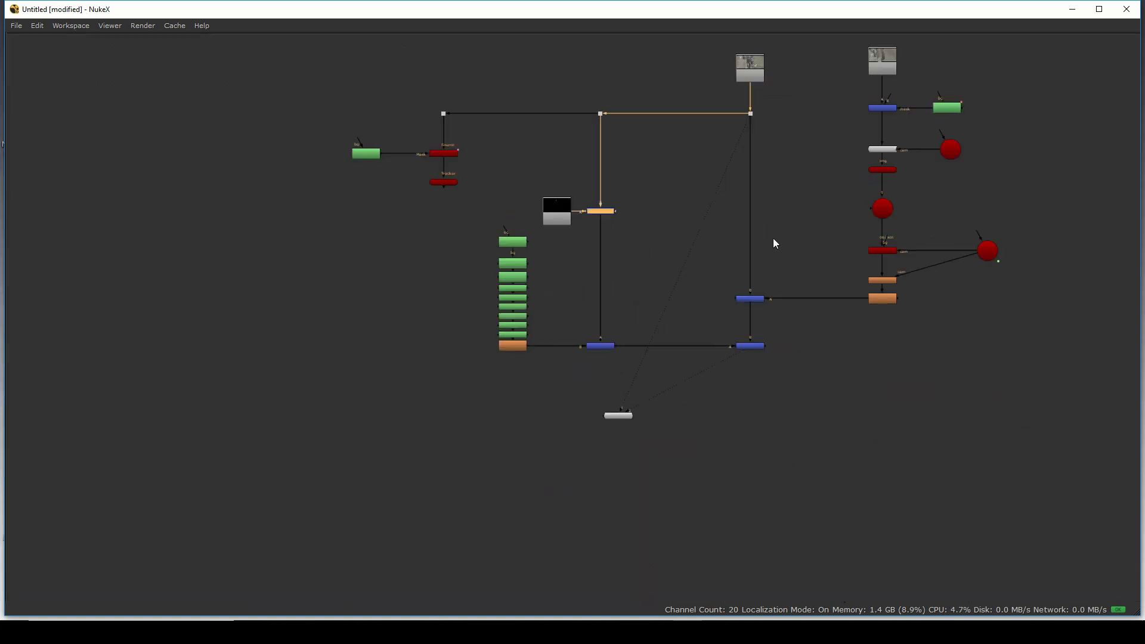
key(space)
Play the Merge4 result in the enlarged viewer and stop at frame 32.
scroll(424, 344, down, 3)
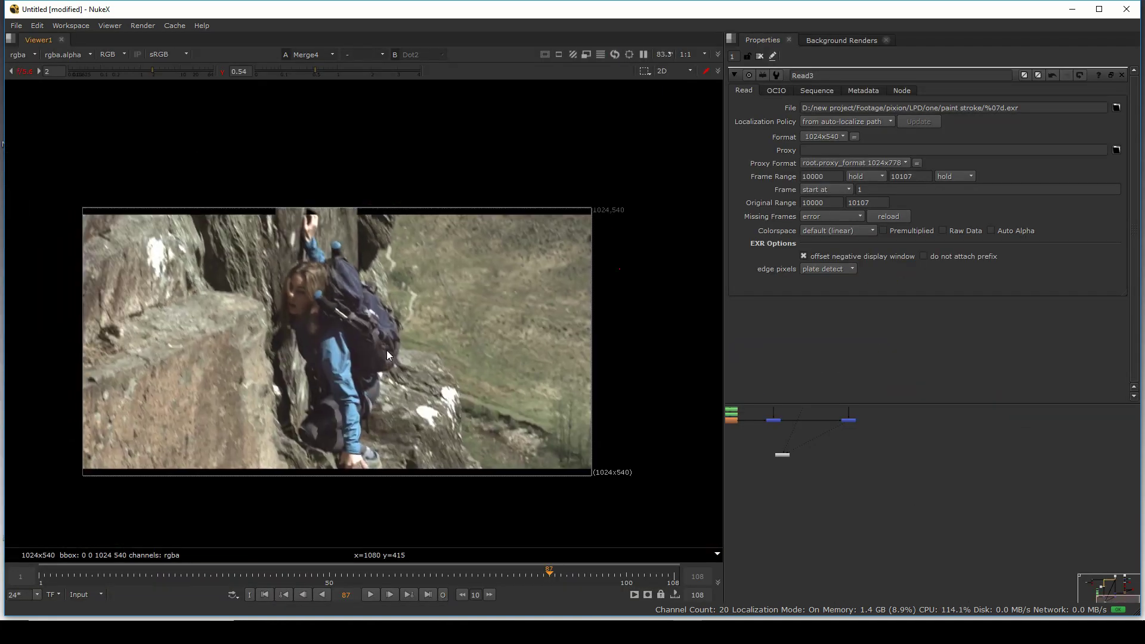
click(373, 595)
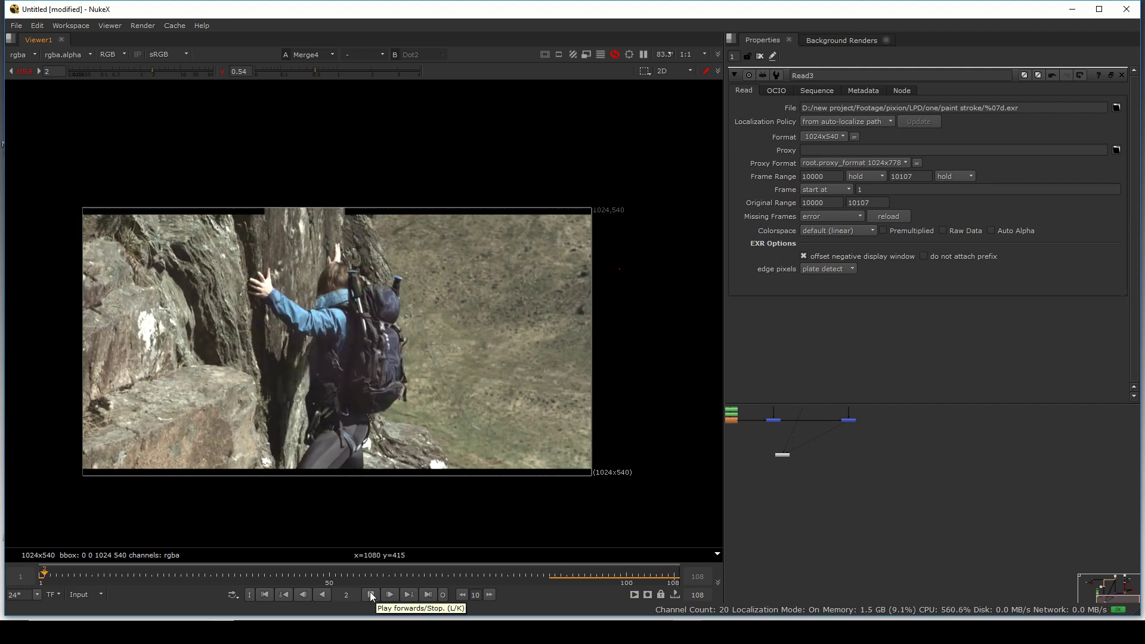
drag(157, 168, 379, 223)
key(space)
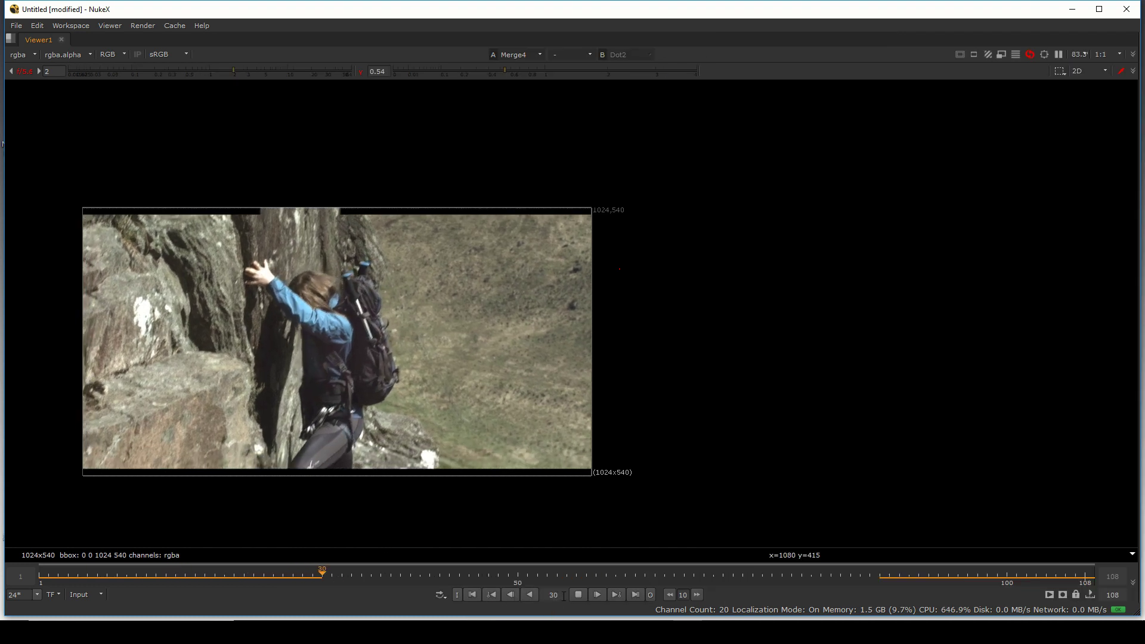
click(577, 594)
key(space)
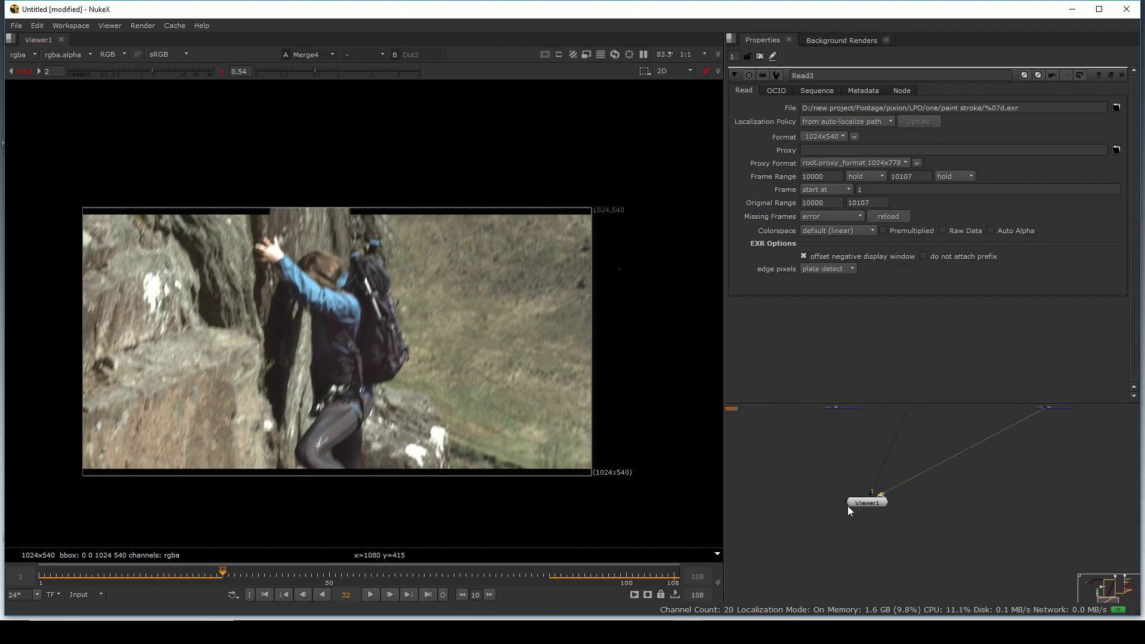
Add a Crop node directly below Merge4, feeding the viewer.
drag(858, 504, 594, 642)
scroll(874, 454, down, 3)
drag(968, 411, 904, 540)
scroll(936, 570, up, 3)
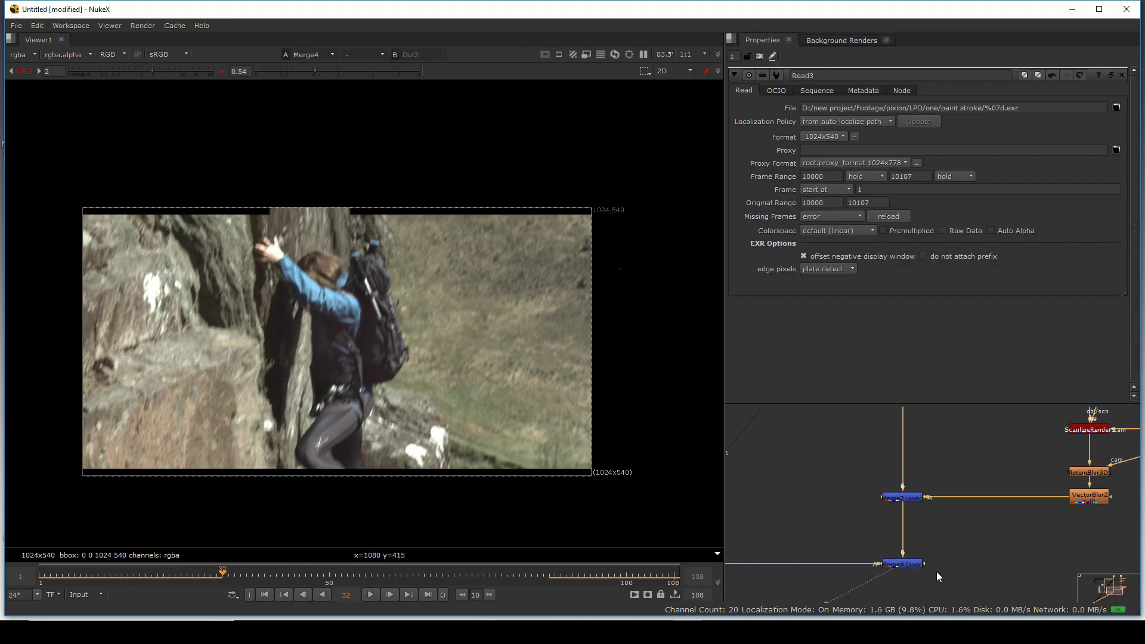
click(910, 561)
key(Tab)
text(crop)
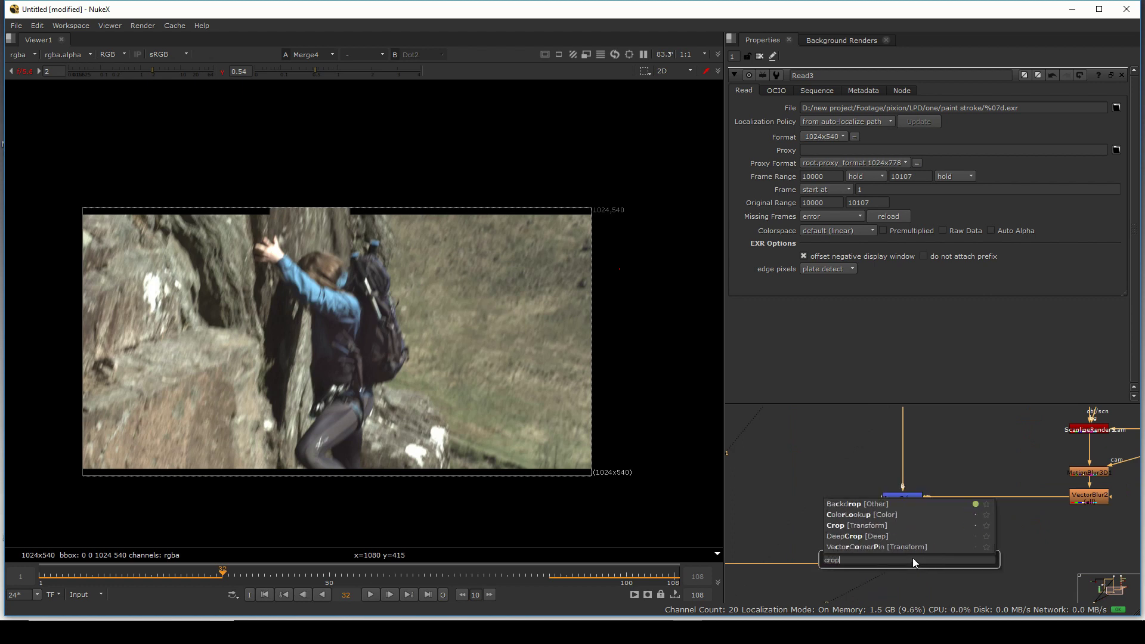
key(Return)
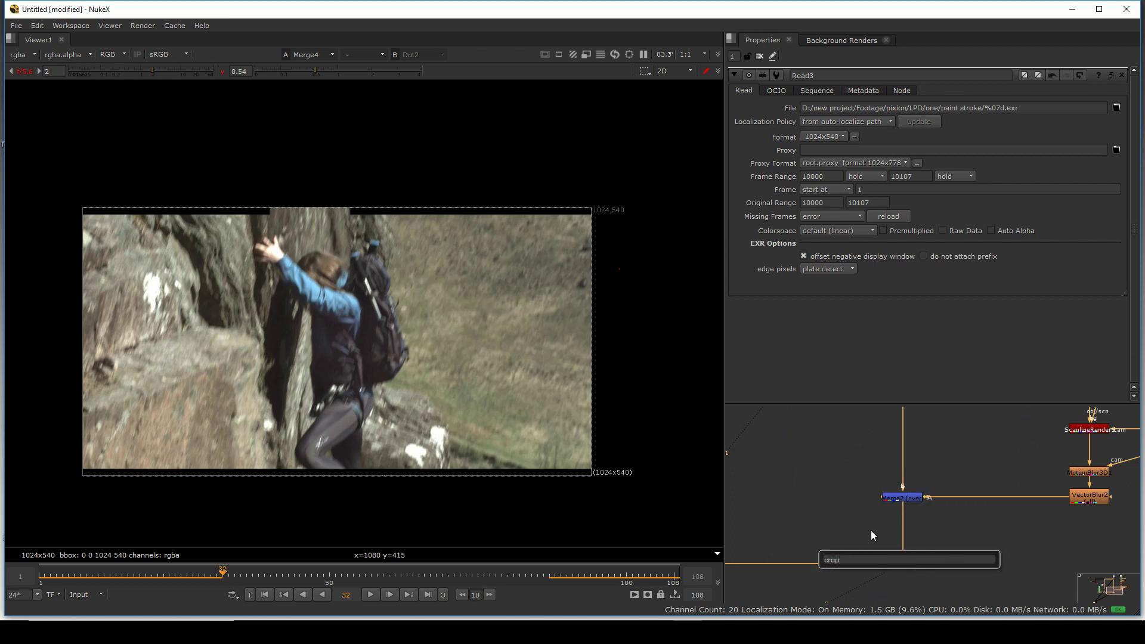
key(BackSpace)
key(BackSpace)
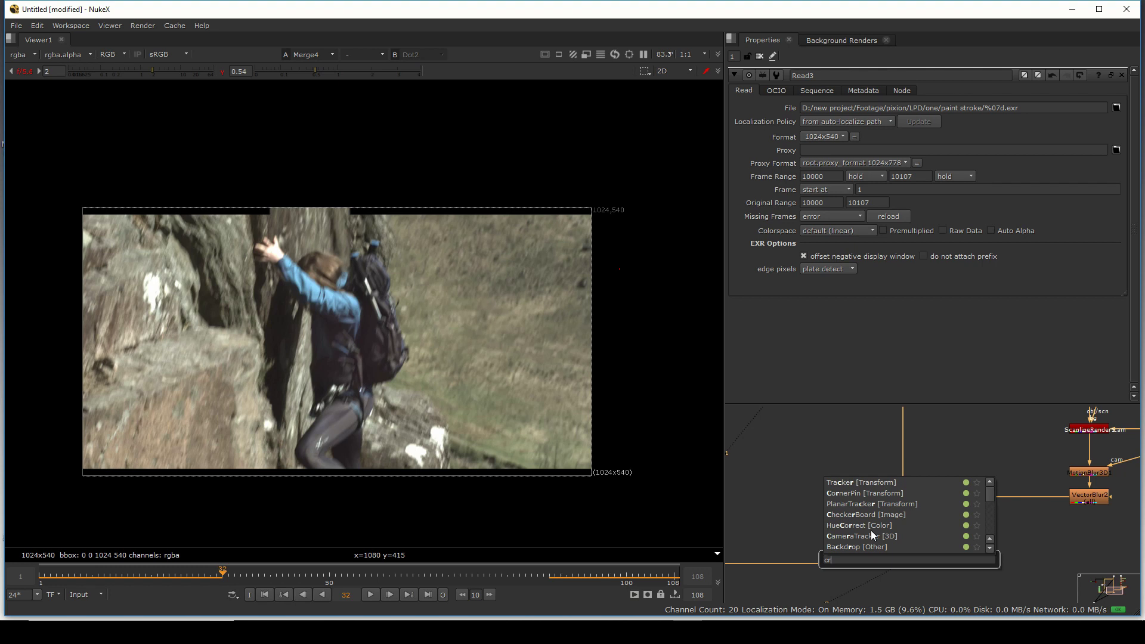
text(o)
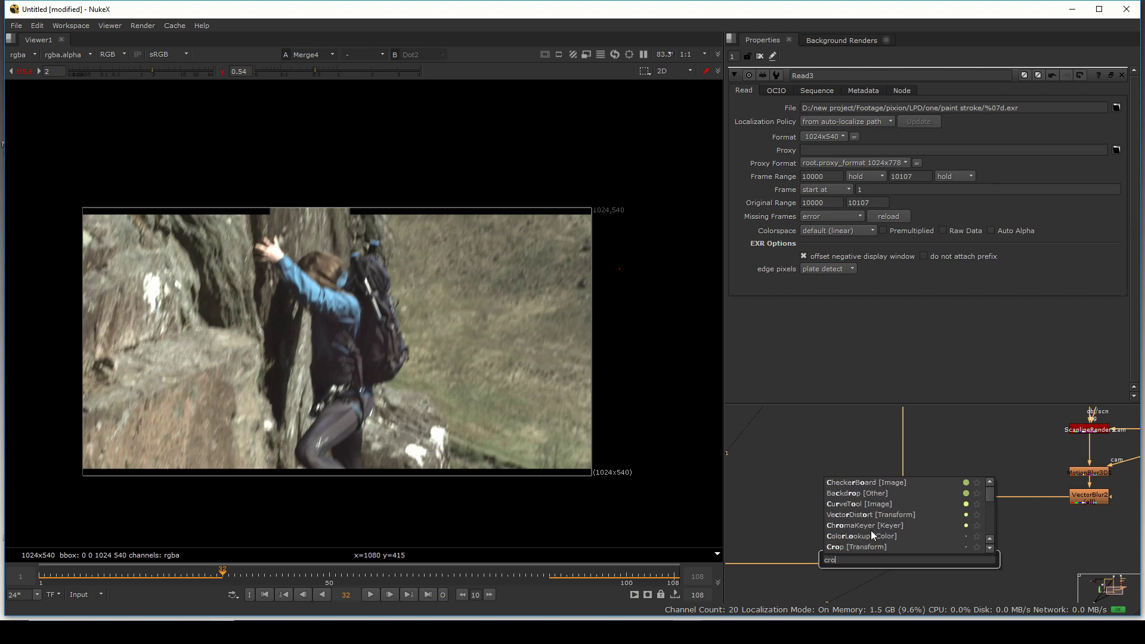
key(Down)
key(Down)
key(Down)
key(Down)
key(Down)
key(Down)
key(Down)
key(Return)
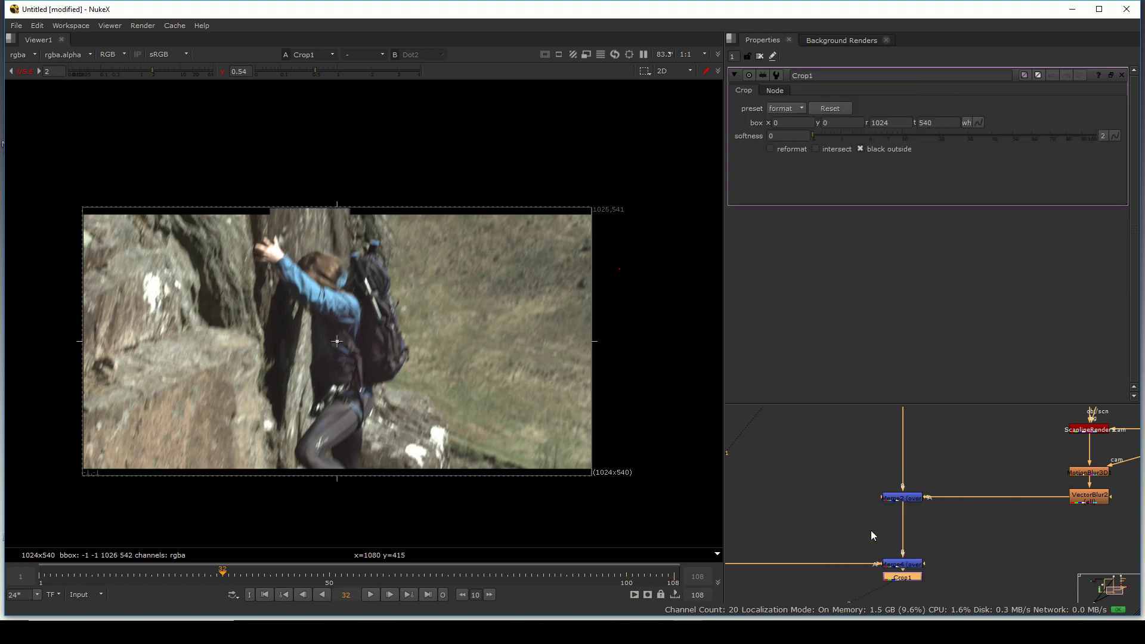
Lower the crop box's top edge to about 525 to cut off the patch overhang, and close the open node properties.
scroll(276, 205, up, 5)
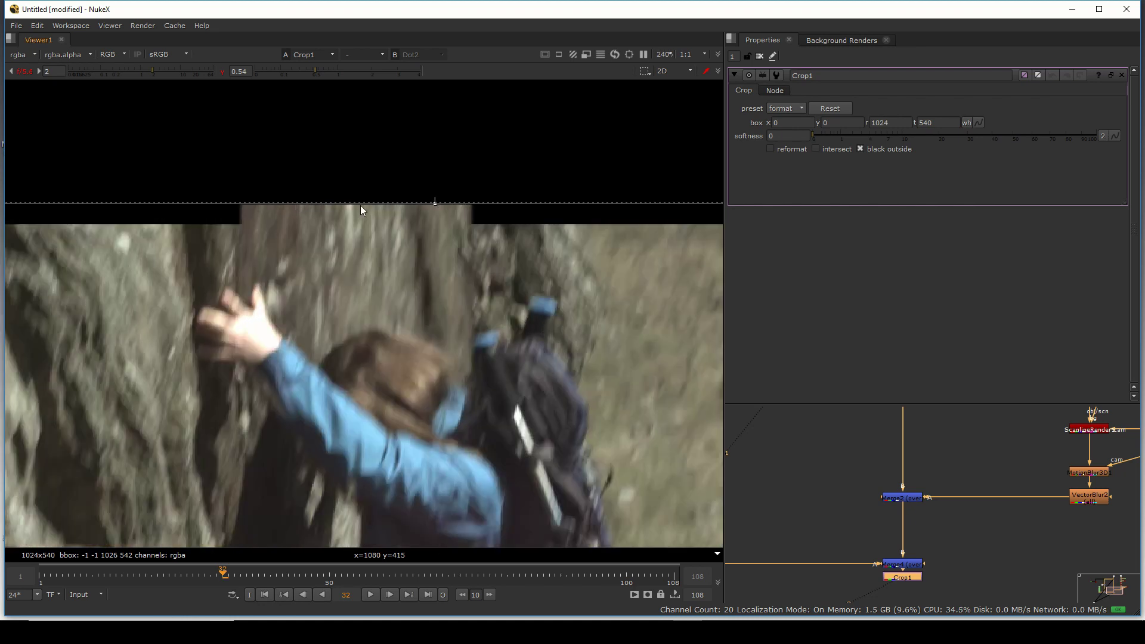
drag(360, 205, 360, 226)
scroll(454, 224, down, 1)
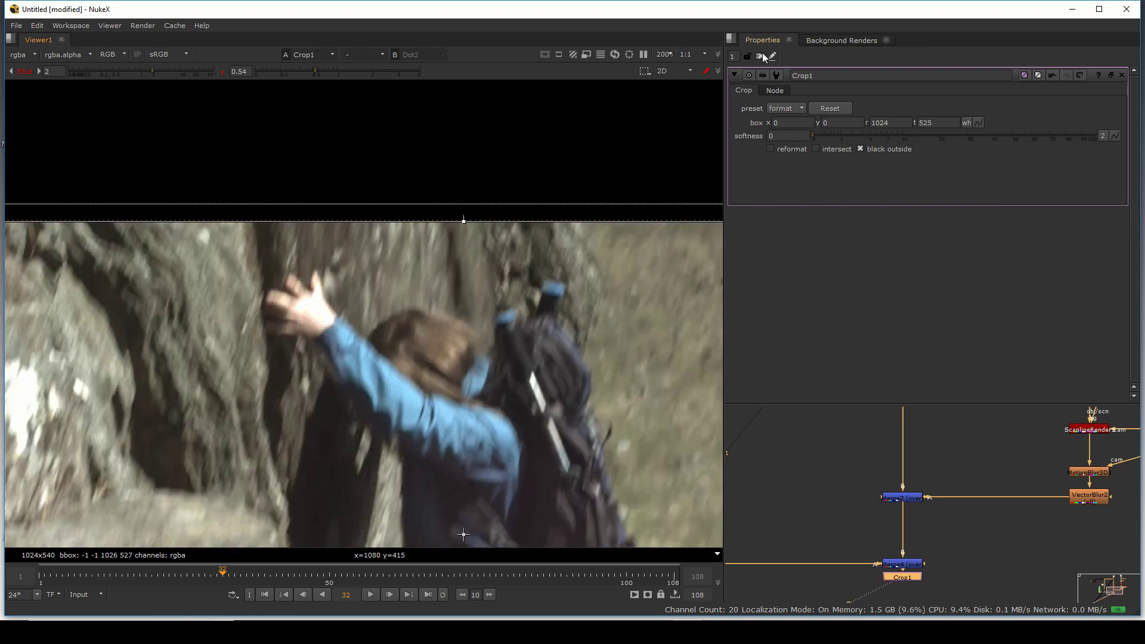
click(759, 56)
Fit the cropped frame in view and play the result from frame 32.
scroll(401, 351, down, 6)
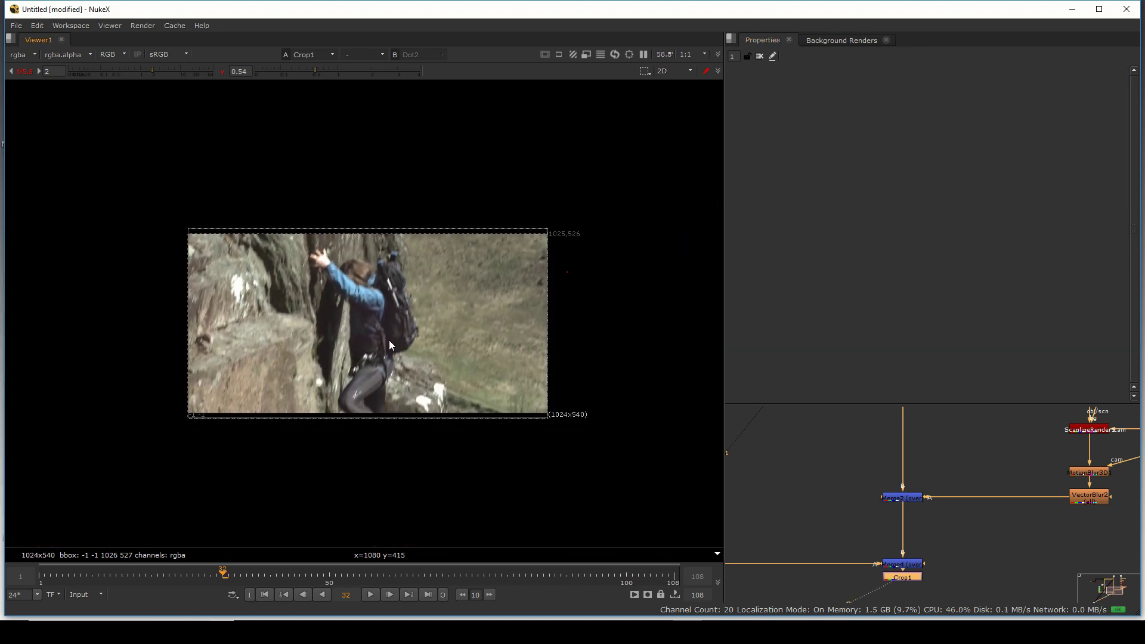
scroll(407, 389, up, 3)
click(370, 595)
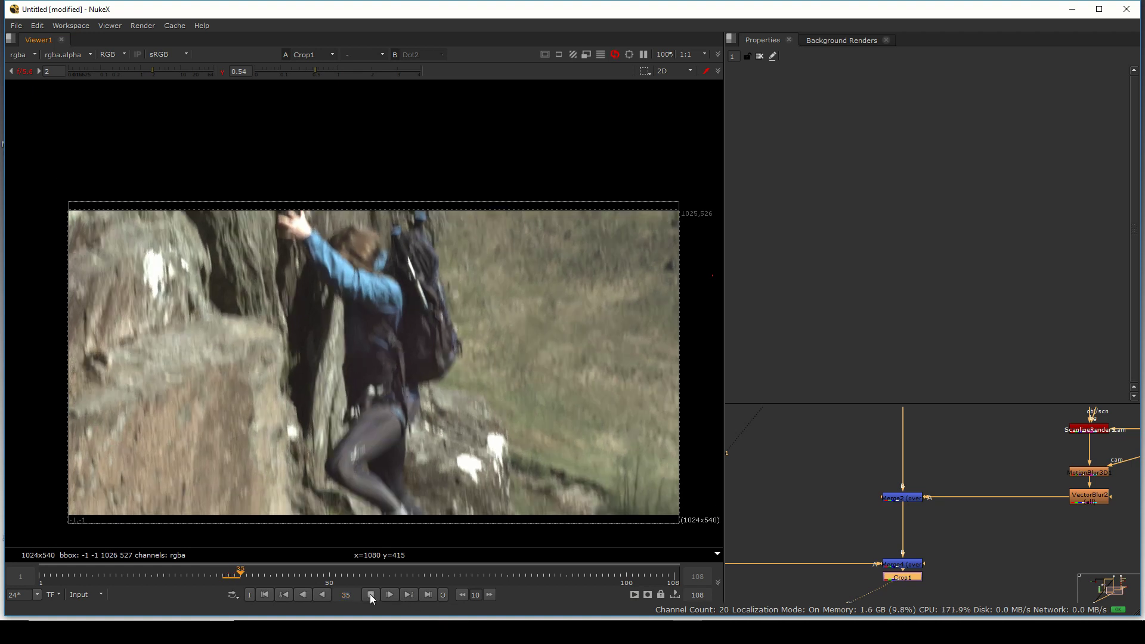